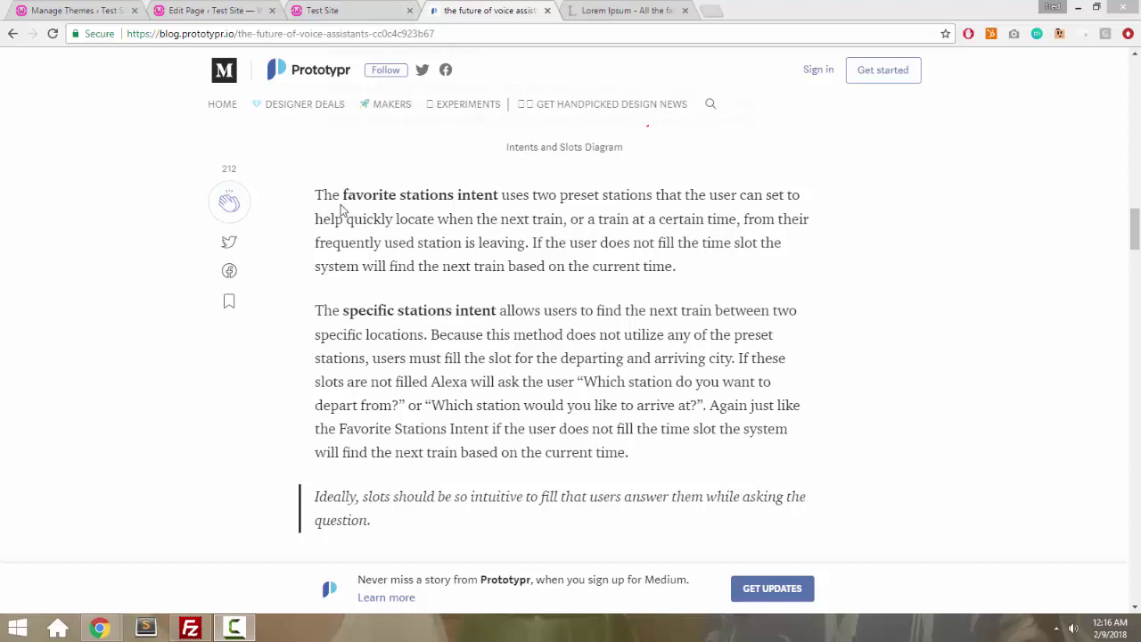
Examine the article's narrow body text column and the wider interaction comparison graphic in the core integration section
{"action": "left_click_drag", "start_coordinate": [317, 196], "coordinate": [731, 214]}
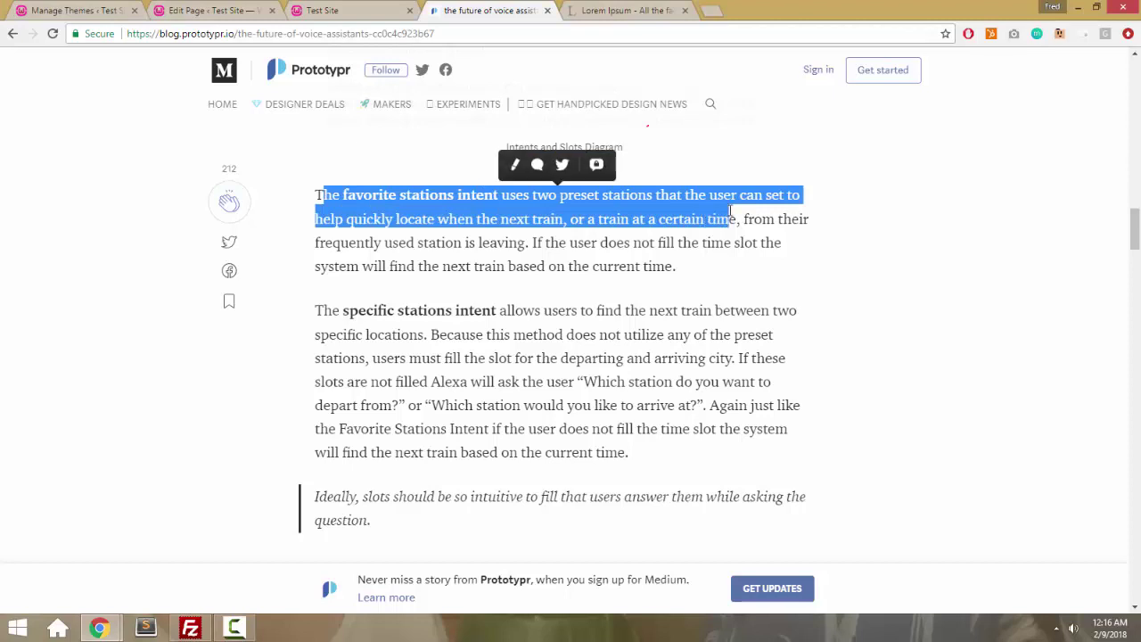
{"action": "left_click", "coordinate": [731, 210]}
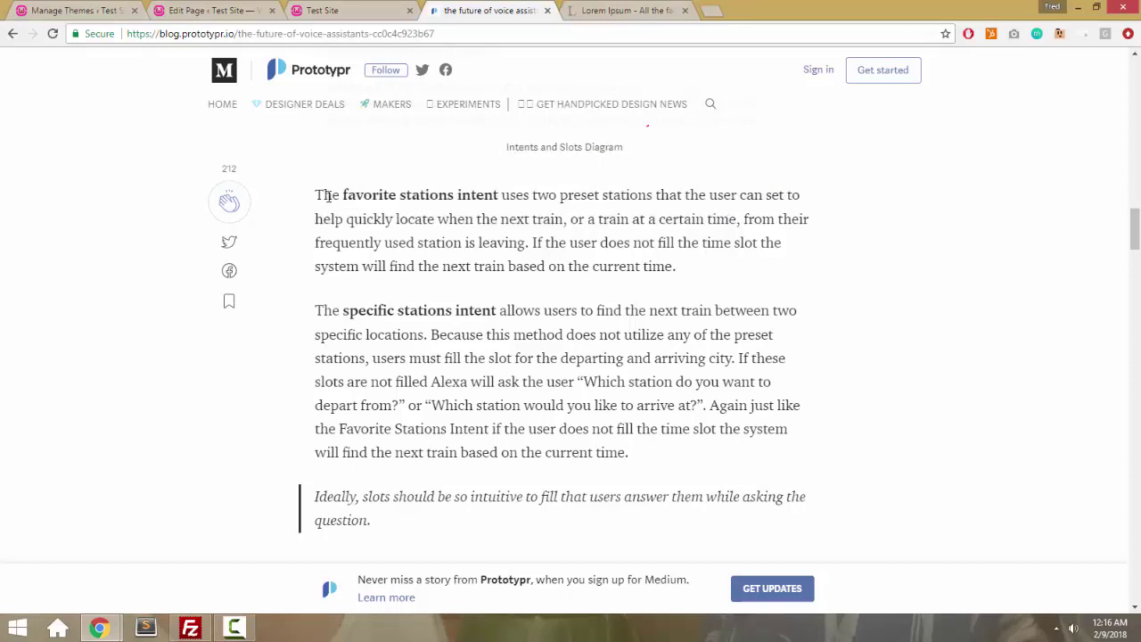
{"action": "left_click_drag", "start_coordinate": [318, 196], "coordinate": [530, 198]}
{"action": "left_click", "coordinate": [531, 208]}
{"action": "scroll", "coordinate": [544, 355], "scroll_direction": "down", "scroll_amount": 5}
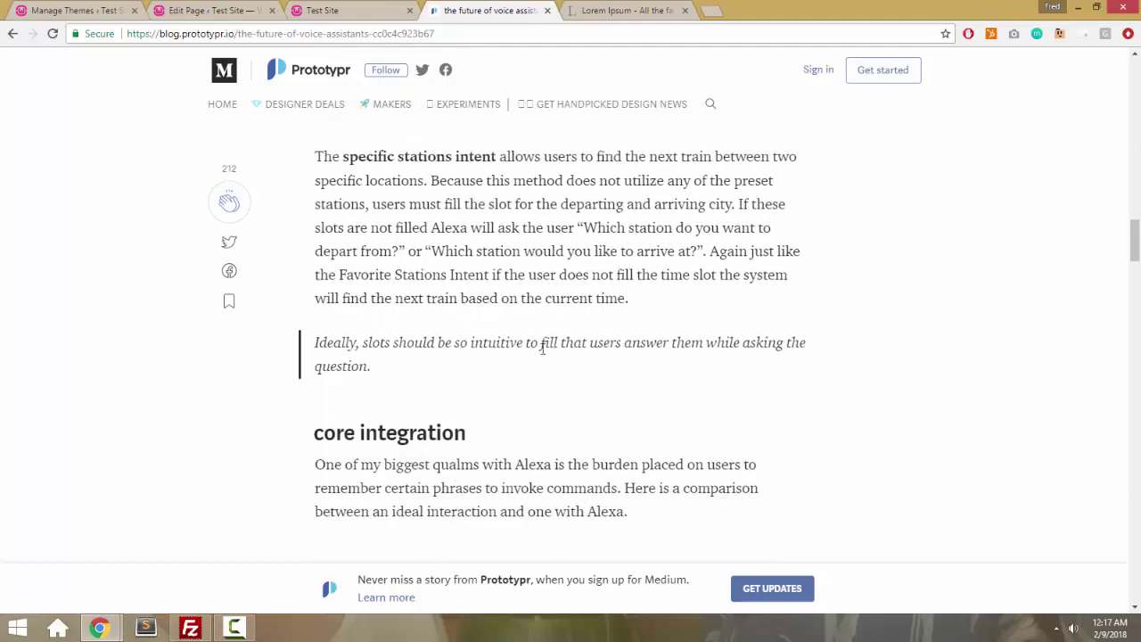
{"action": "scroll", "coordinate": [544, 355], "scroll_direction": "down", "scroll_amount": 2}
{"action": "scroll", "coordinate": [544, 355], "scroll_direction": "up", "scroll_amount": 3}
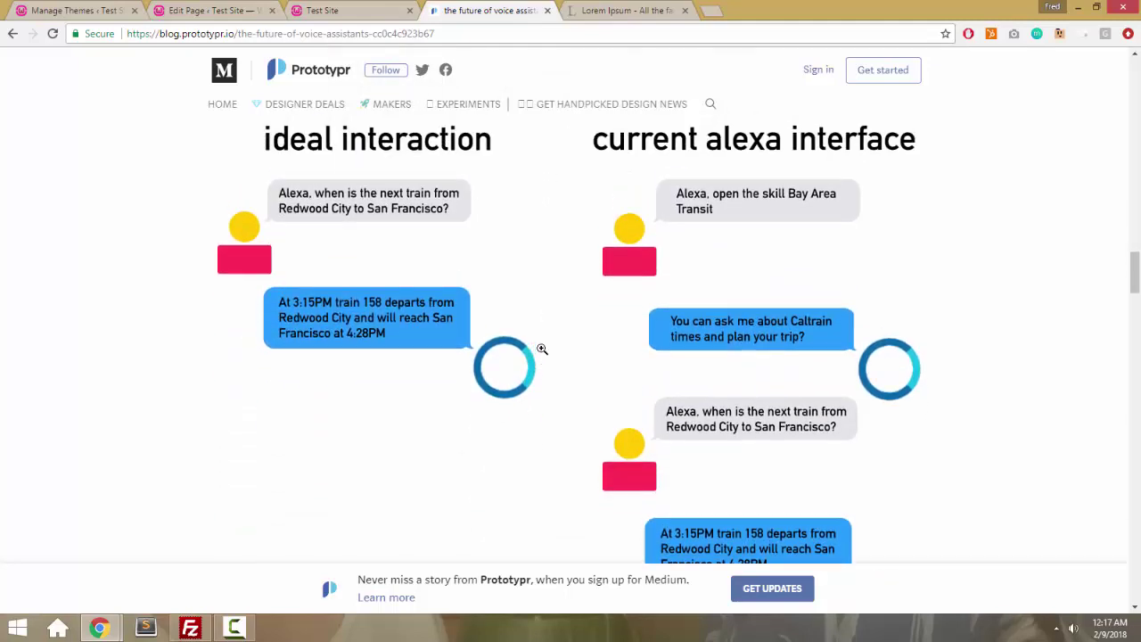
{"action": "scroll", "coordinate": [541, 355], "scroll_direction": "down", "scroll_amount": 3}
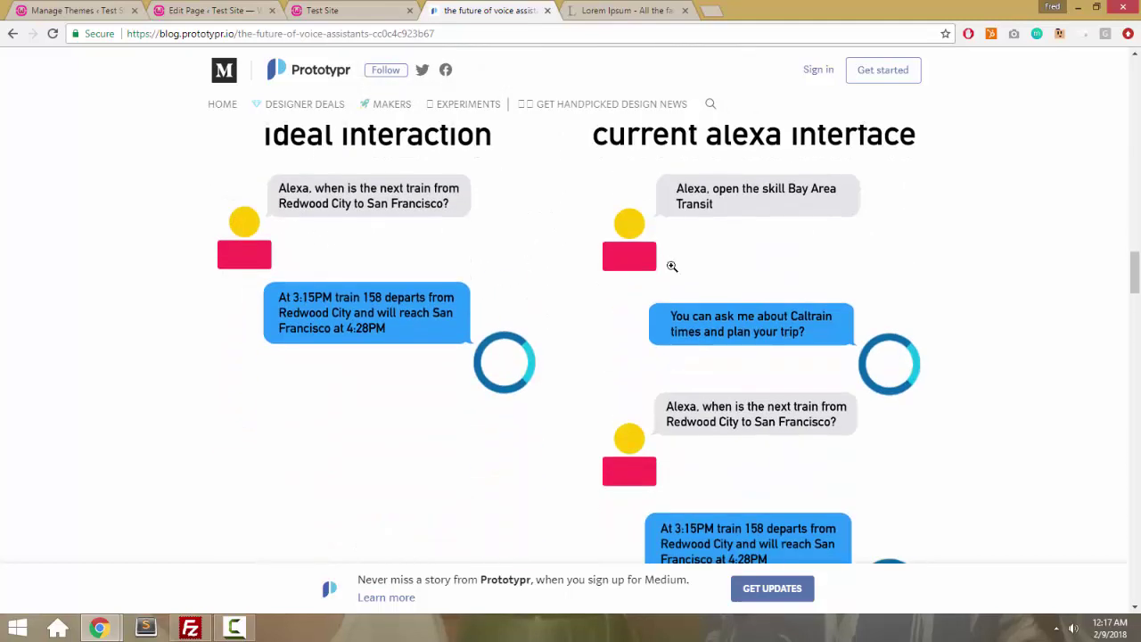
{"action": "scroll", "coordinate": [678, 243], "scroll_direction": "up", "scroll_amount": 2}
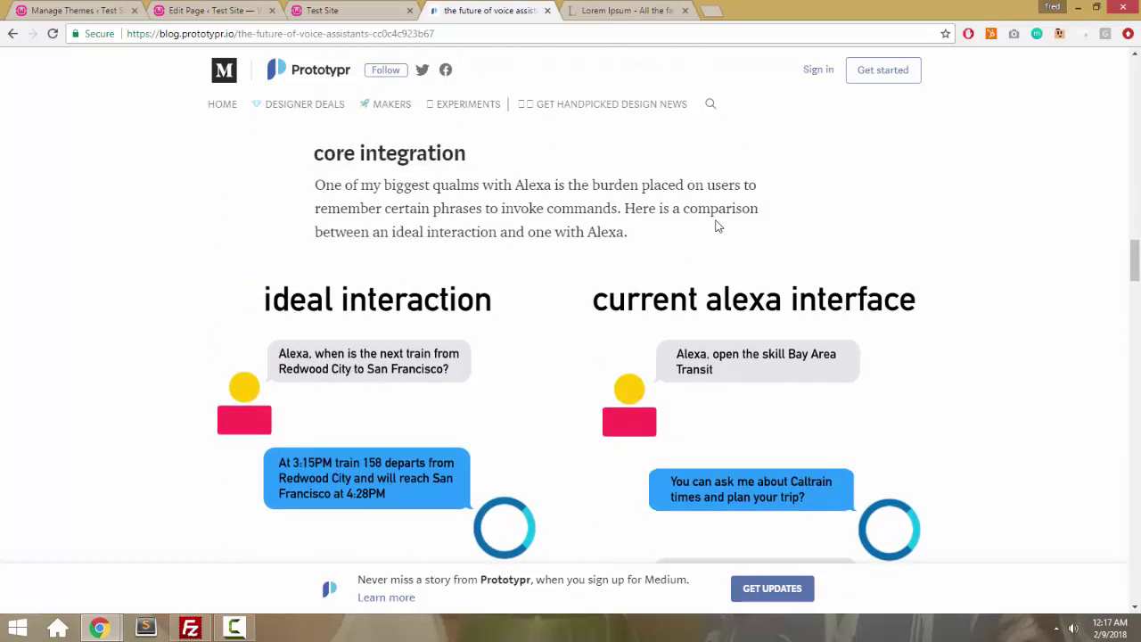
{"action": "double_click", "coordinate": [340, 191]}
{"action": "left_click", "coordinate": [402, 206]}
{"action": "scroll", "coordinate": [378, 201], "scroll_direction": "up", "scroll_amount": 4}
{"action": "scroll", "coordinate": [378, 202], "scroll_direction": "down", "scroll_amount": 6}
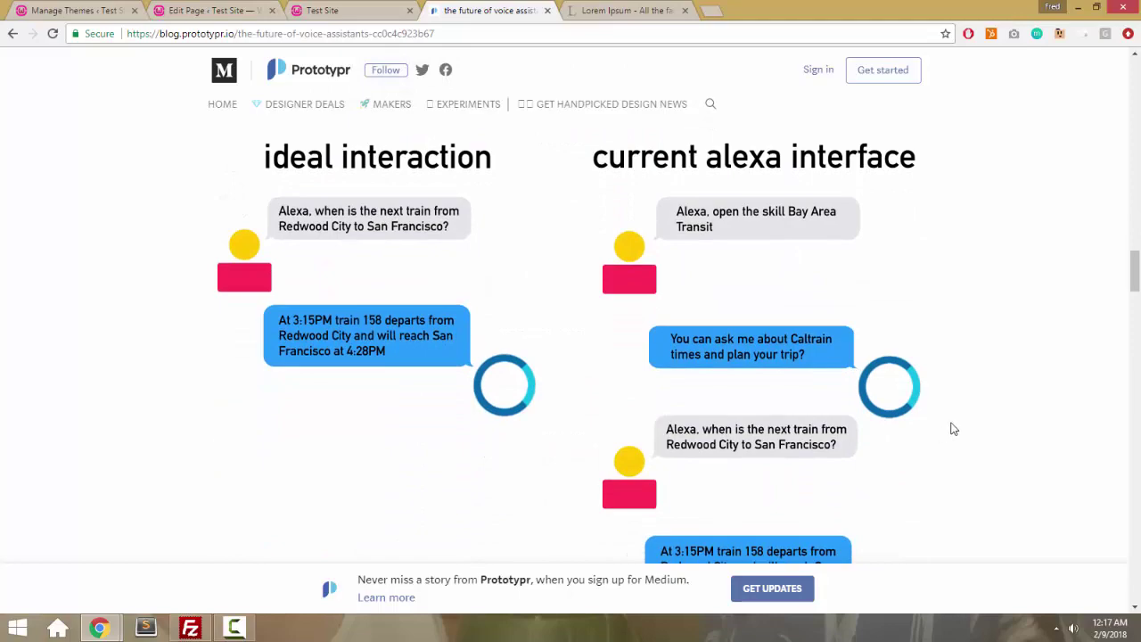
{"action": "scroll", "coordinate": [954, 429], "scroll_direction": "down", "scroll_amount": 2}
{"action": "scroll", "coordinate": [954, 429], "scroll_direction": "up", "scroll_amount": 4}
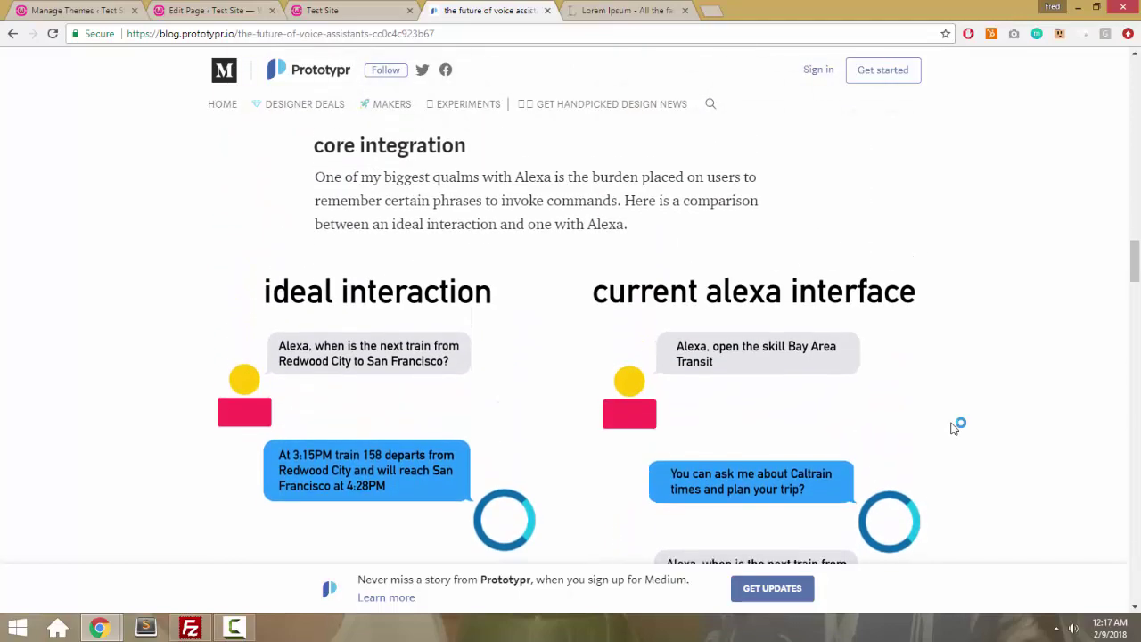
{"action": "scroll", "coordinate": [954, 429], "scroll_direction": "down", "scroll_amount": 1}
Compare the full-width banner image at the article's start with the widths of its body text and comparison graphic
{"action": "scroll", "coordinate": [954, 428], "scroll_direction": "up", "scroll_amount": 8}
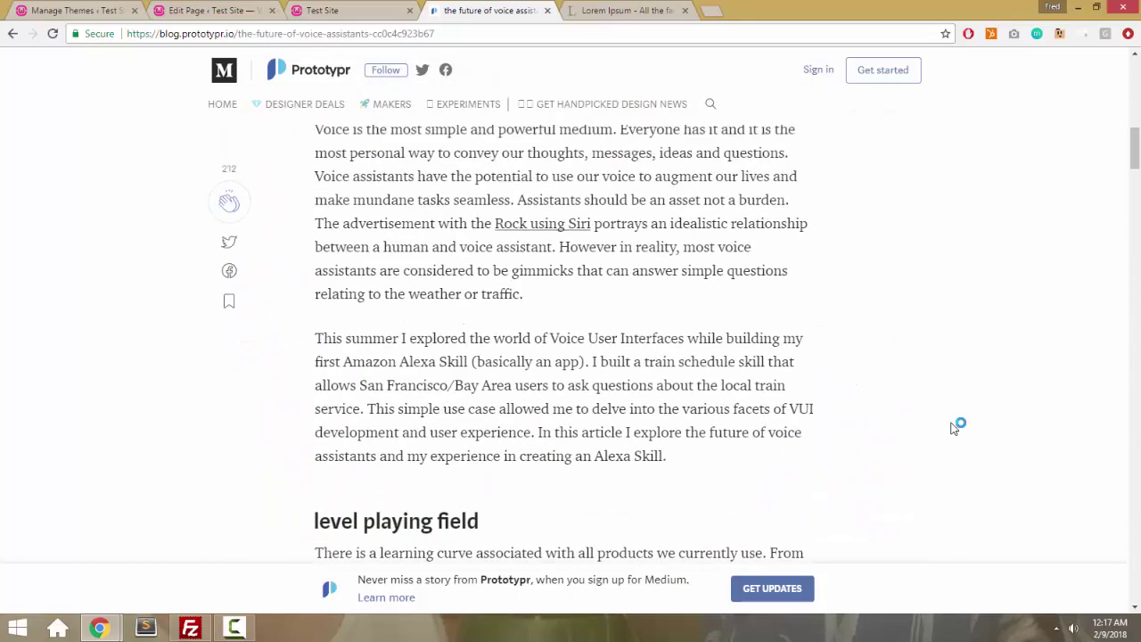
{"action": "scroll", "coordinate": [954, 429], "scroll_direction": "up", "scroll_amount": 5}
{"action": "scroll", "coordinate": [955, 429], "scroll_direction": "down", "scroll_amount": 1}
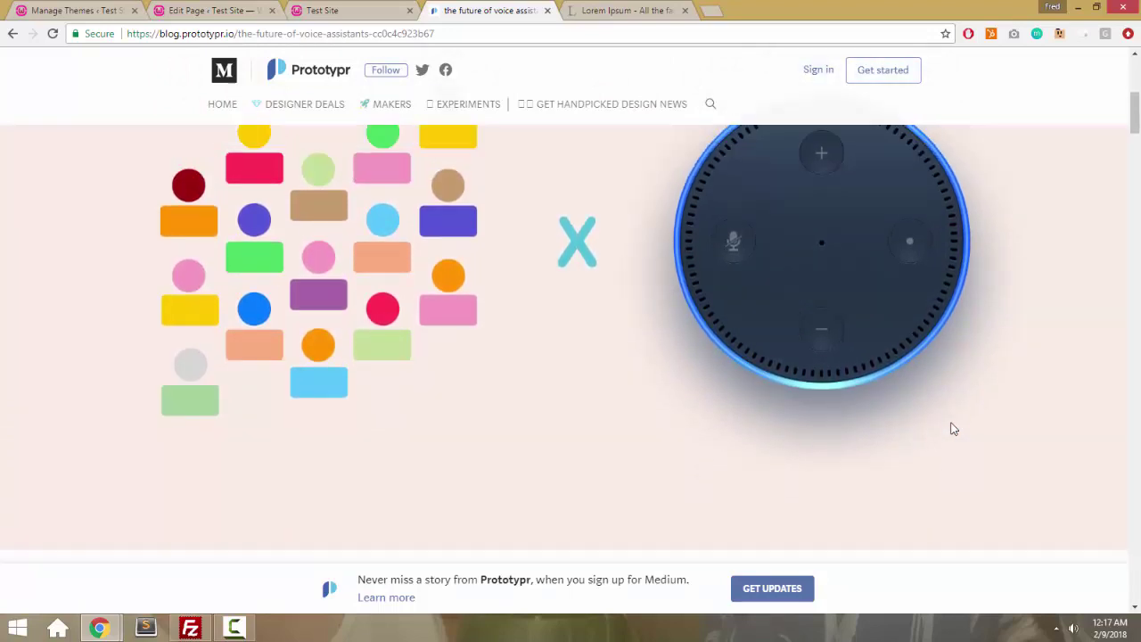
{"action": "scroll", "coordinate": [949, 430], "scroll_direction": "up", "scroll_amount": 1}
{"action": "scroll", "coordinate": [330, 306], "scroll_direction": "up", "scroll_amount": 2}
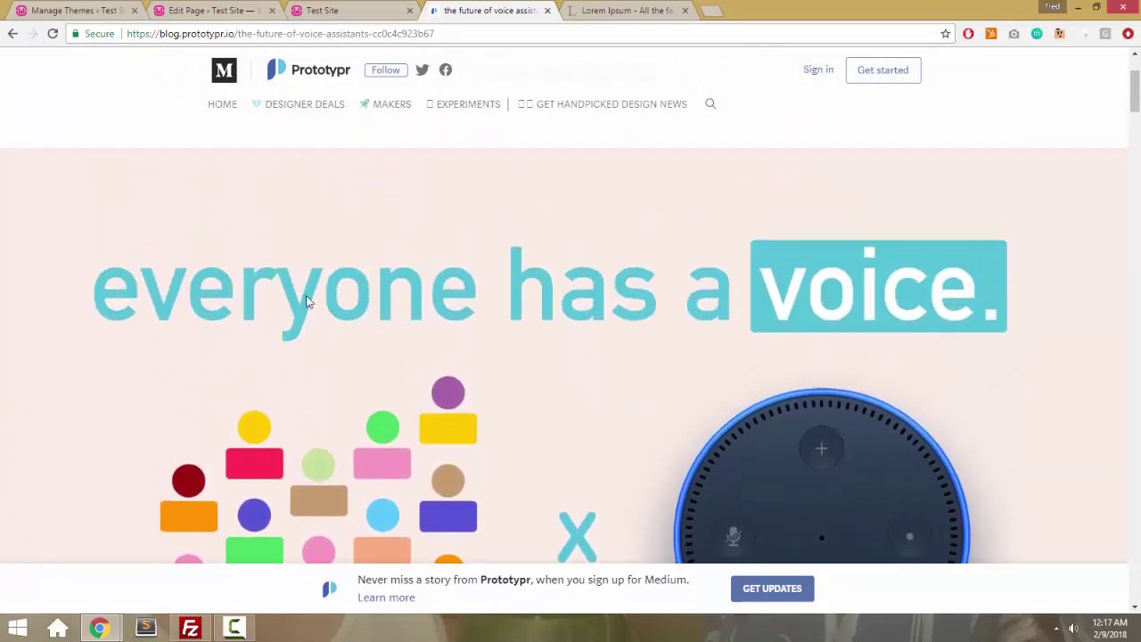
{"action": "scroll", "coordinate": [584, 320], "scroll_direction": "down", "scroll_amount": 7}
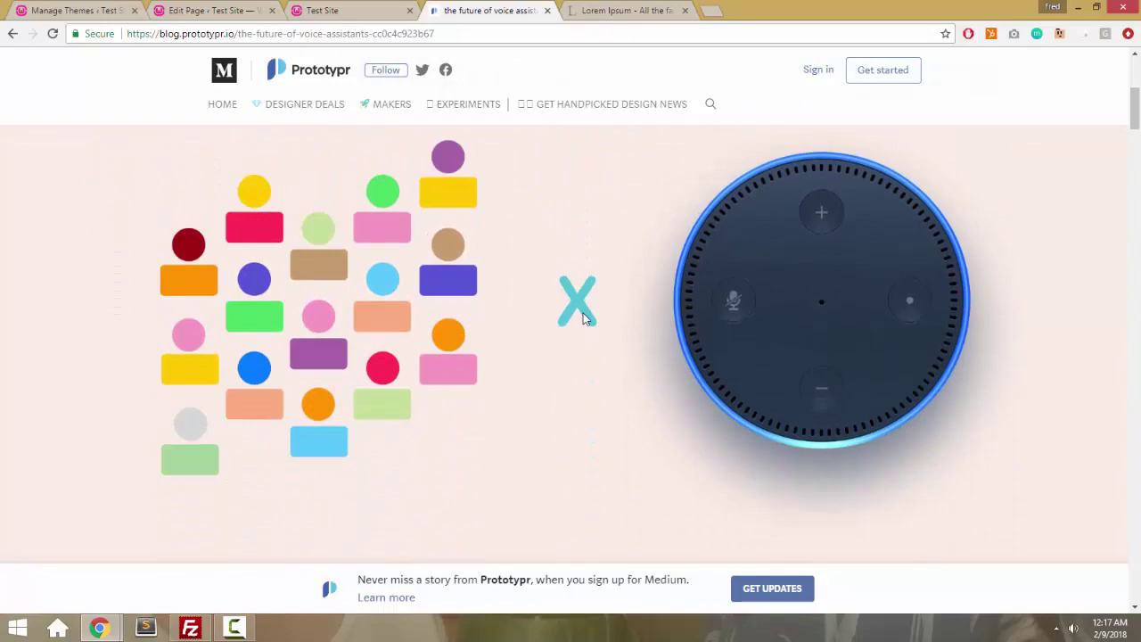
{"action": "scroll", "coordinate": [584, 319], "scroll_direction": "up", "scroll_amount": 5}
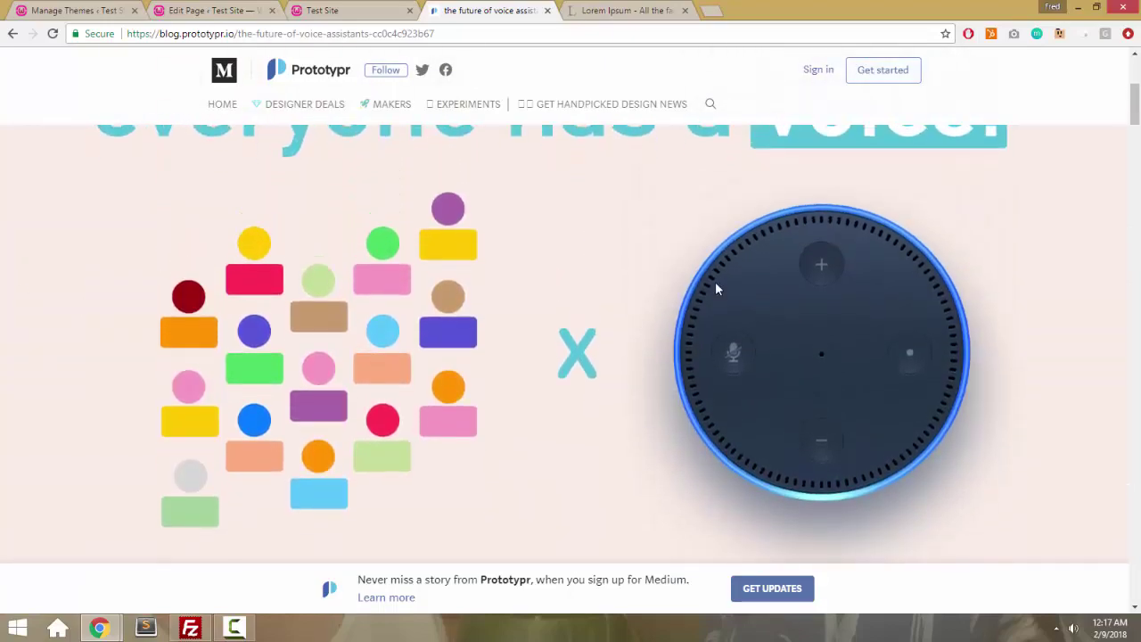
{"action": "scroll", "coordinate": [716, 288], "scroll_direction": "down", "scroll_amount": 7}
{"action": "scroll", "coordinate": [715, 288], "scroll_direction": "up", "scroll_amount": 7}
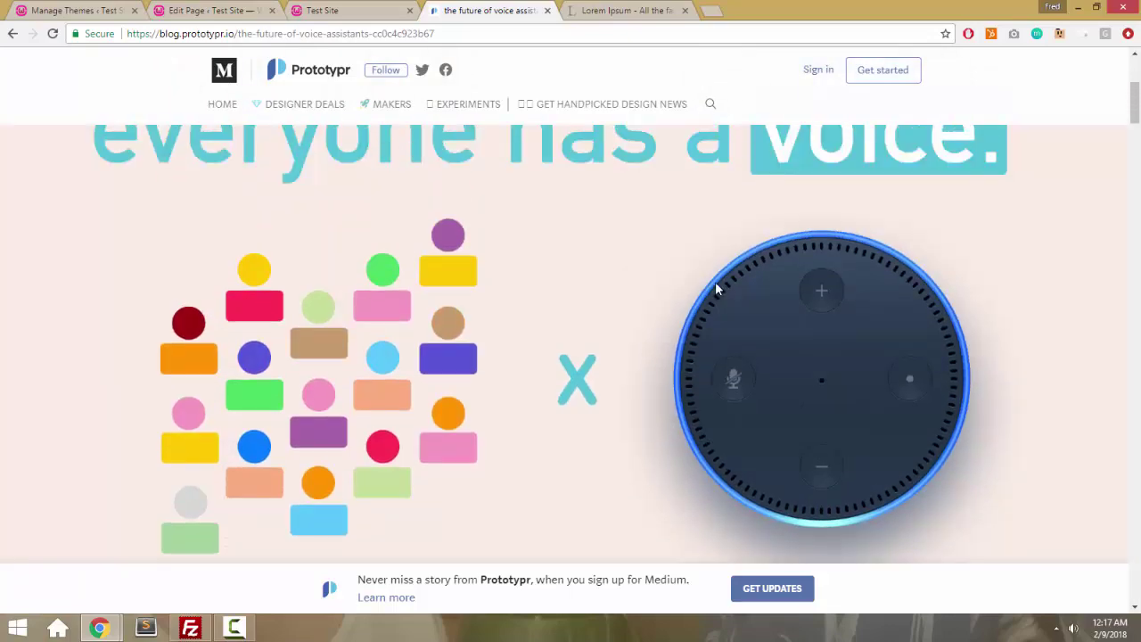
{"action": "scroll", "coordinate": [715, 288], "scroll_direction": "down", "scroll_amount": 3}
{"action": "scroll", "coordinate": [715, 288], "scroll_direction": "down", "scroll_amount": 15}
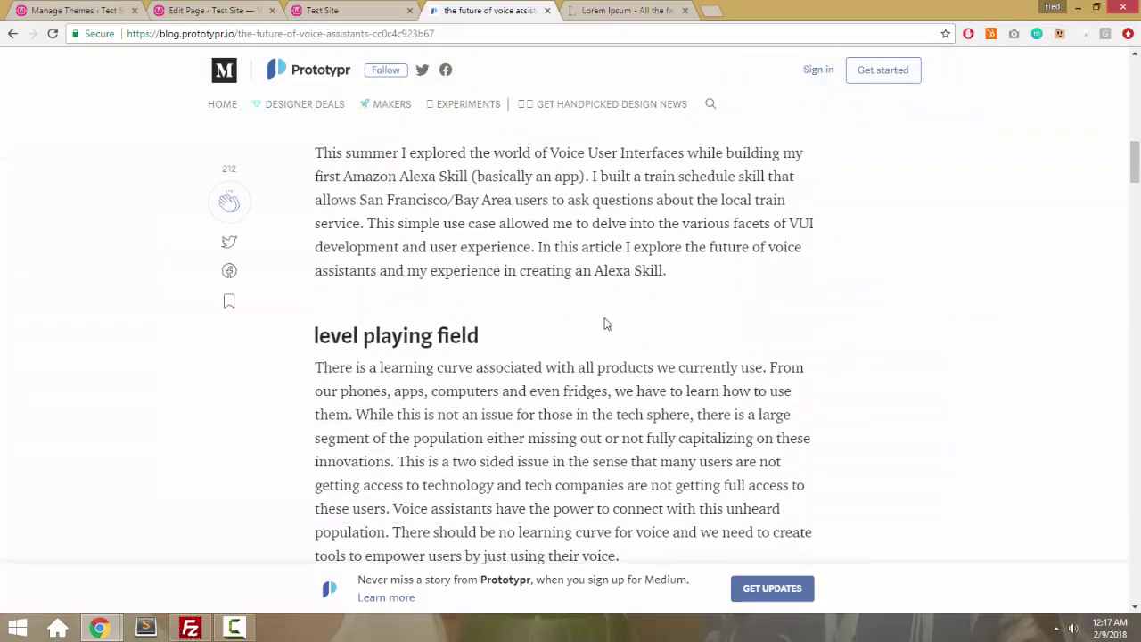
{"action": "scroll", "coordinate": [605, 323], "scroll_direction": "down", "scroll_amount": 7}
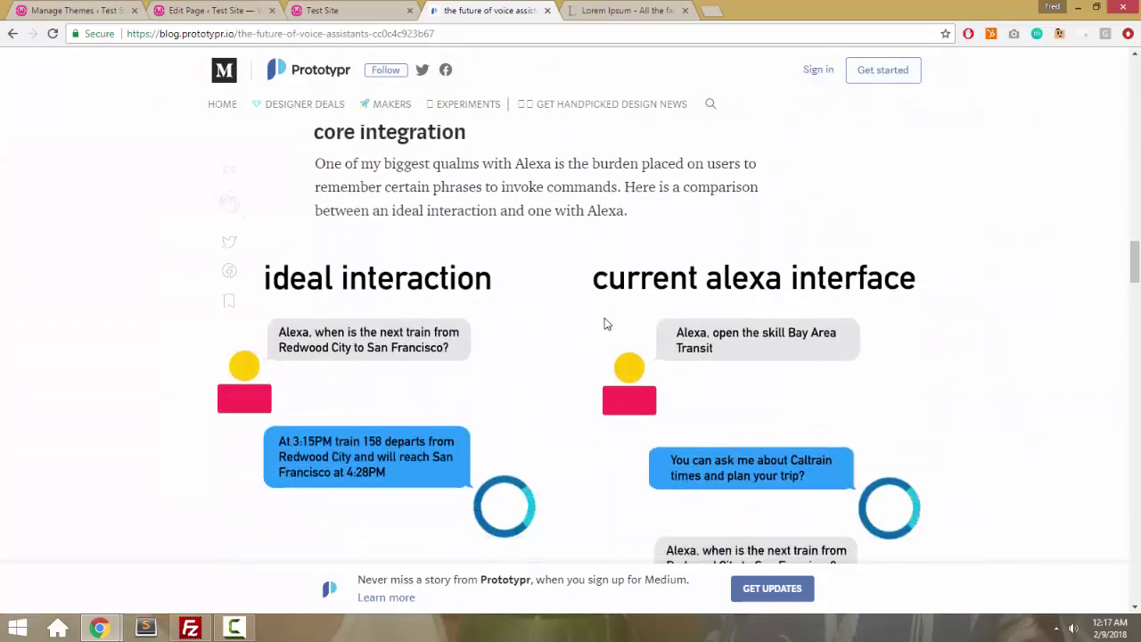
{"action": "scroll", "coordinate": [605, 324], "scroll_direction": "up", "scroll_amount": 9}
{"action": "scroll", "coordinate": [605, 324], "scroll_direction": "up", "scroll_amount": 10}
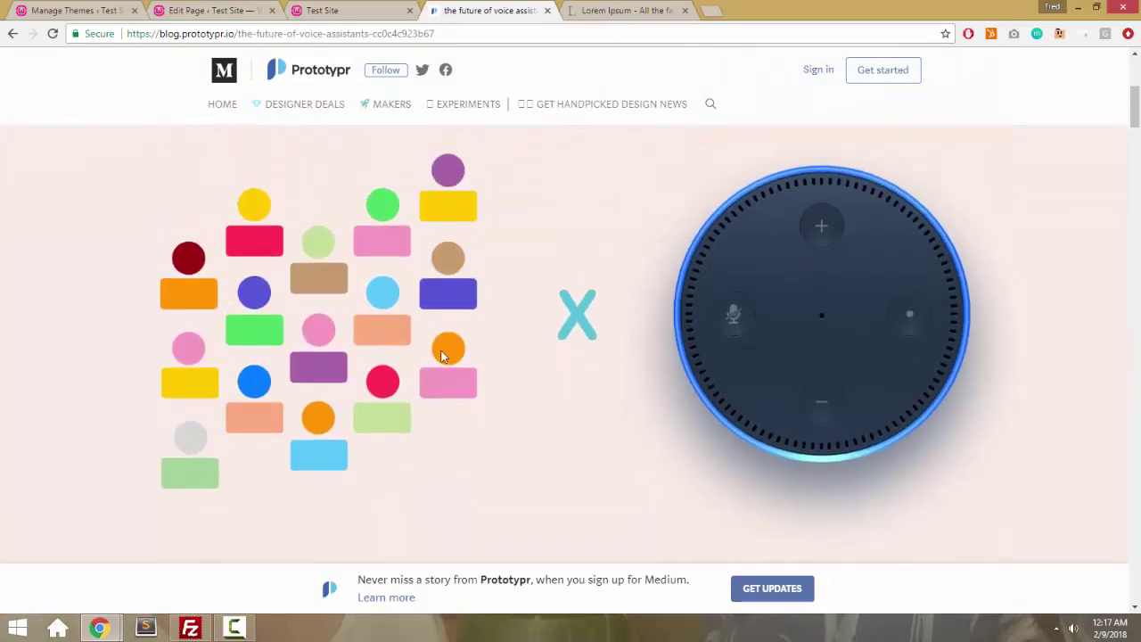
{"action": "scroll", "coordinate": [441, 352], "scroll_direction": "down", "scroll_amount": 7}
{"action": "scroll", "coordinate": [441, 355], "scroll_direction": "up", "scroll_amount": 2}
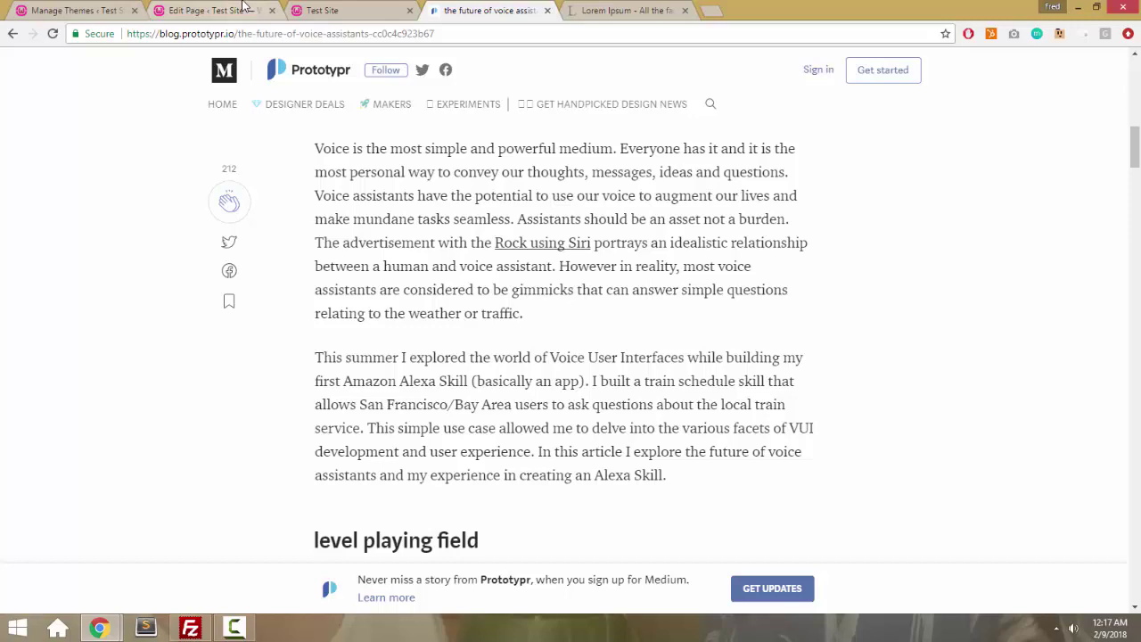
Review the active theme and the Test Page's template setting, and launch Page Builder on the Test Page with its module list hidden
{"action": "left_click", "coordinate": [319, 7]}
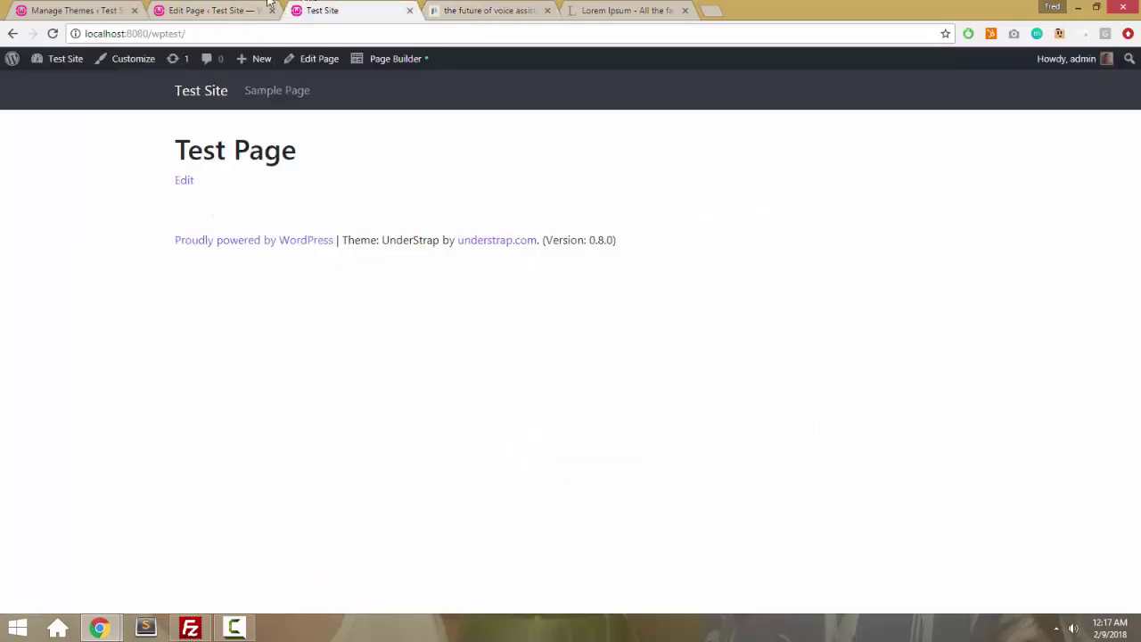
{"action": "left_click", "coordinate": [107, 9]}
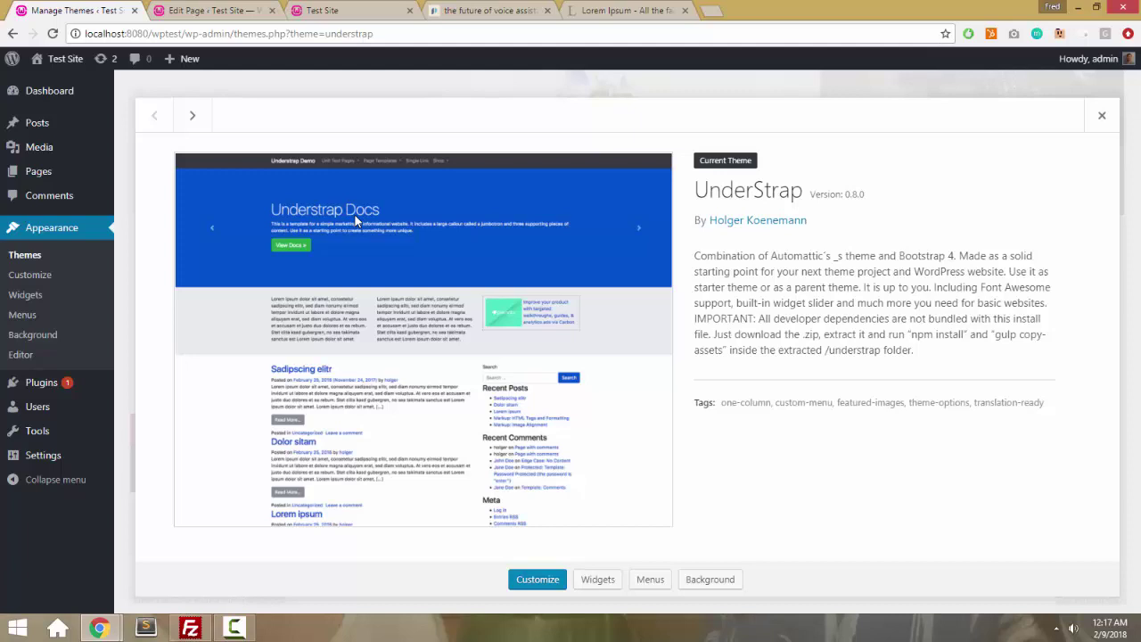
{"action": "left_click", "coordinate": [252, 9]}
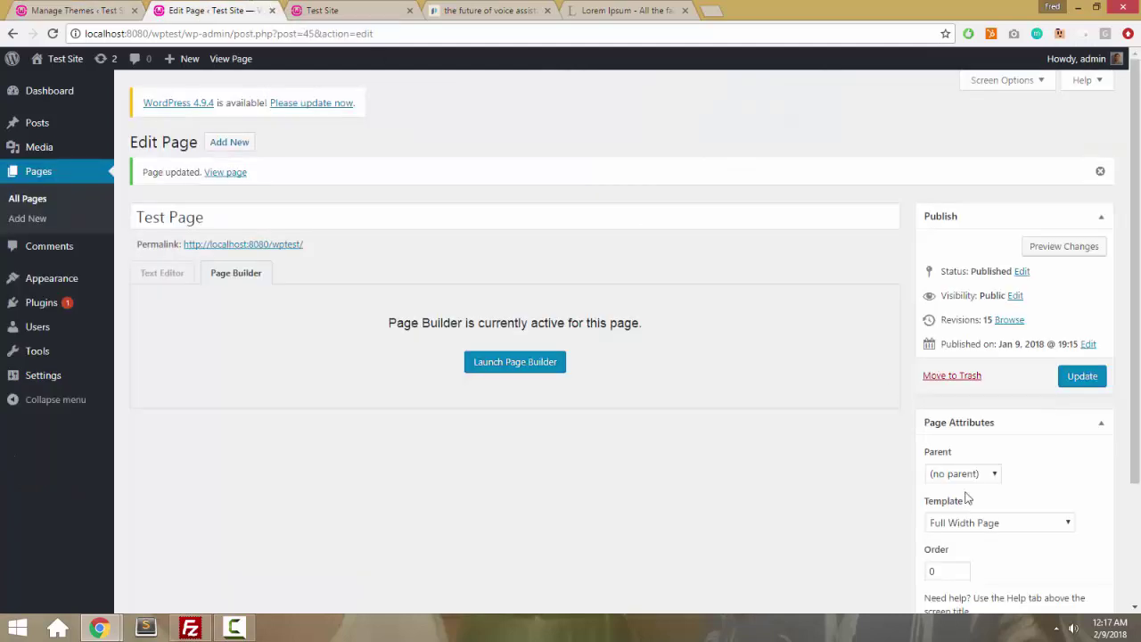
{"action": "left_click", "coordinate": [350, 10]}
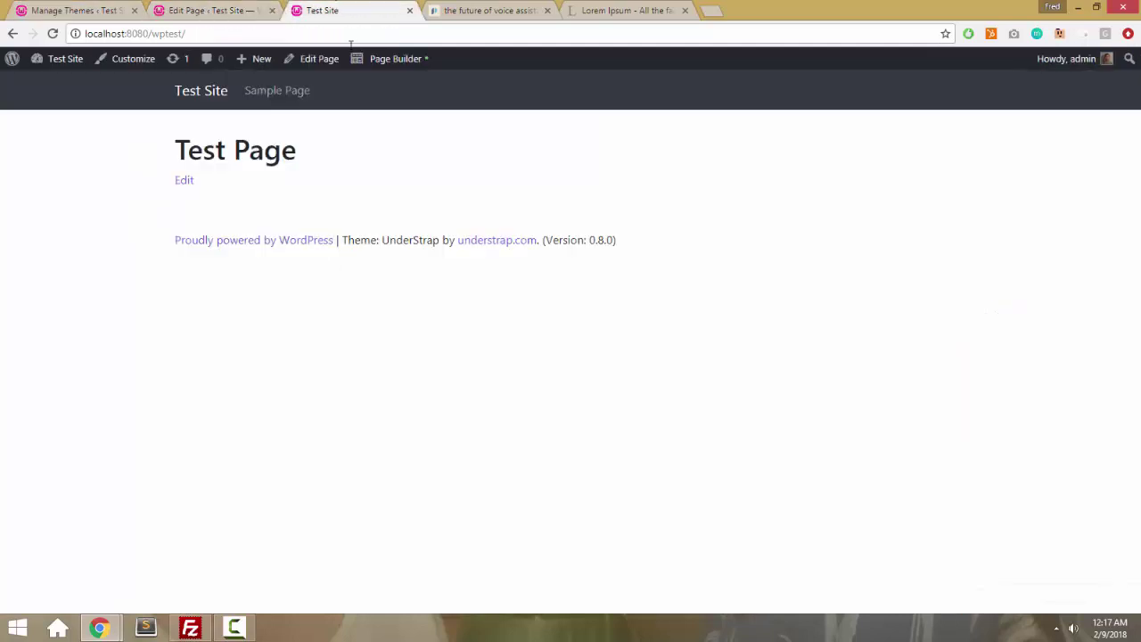
{"action": "left_click", "coordinate": [397, 58]}
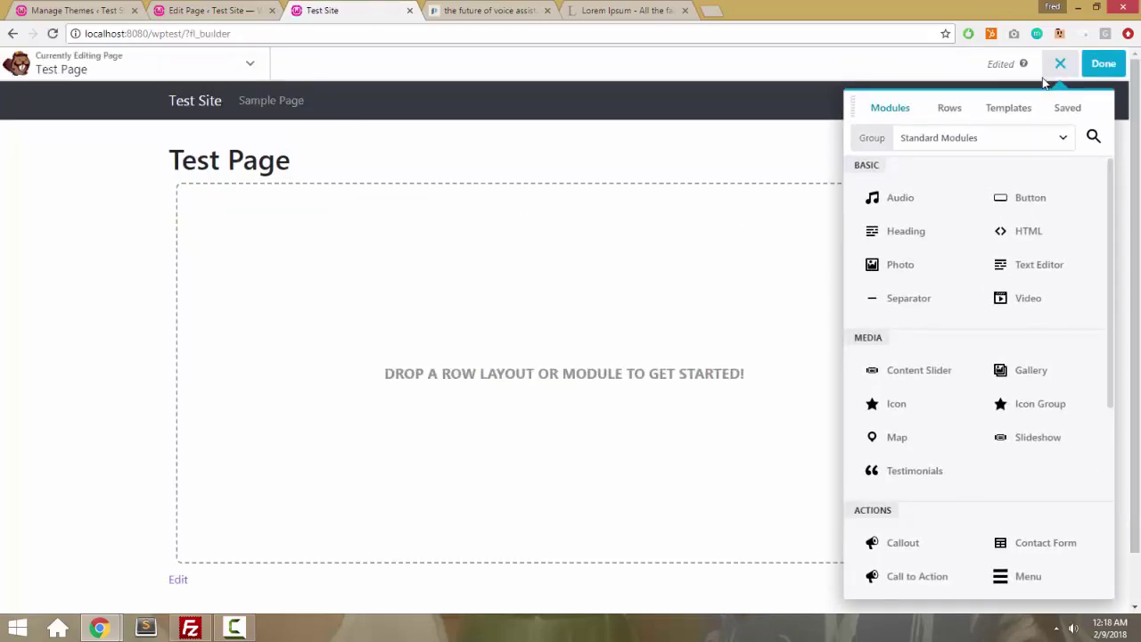
{"action": "left_click", "coordinate": [1061, 63]}
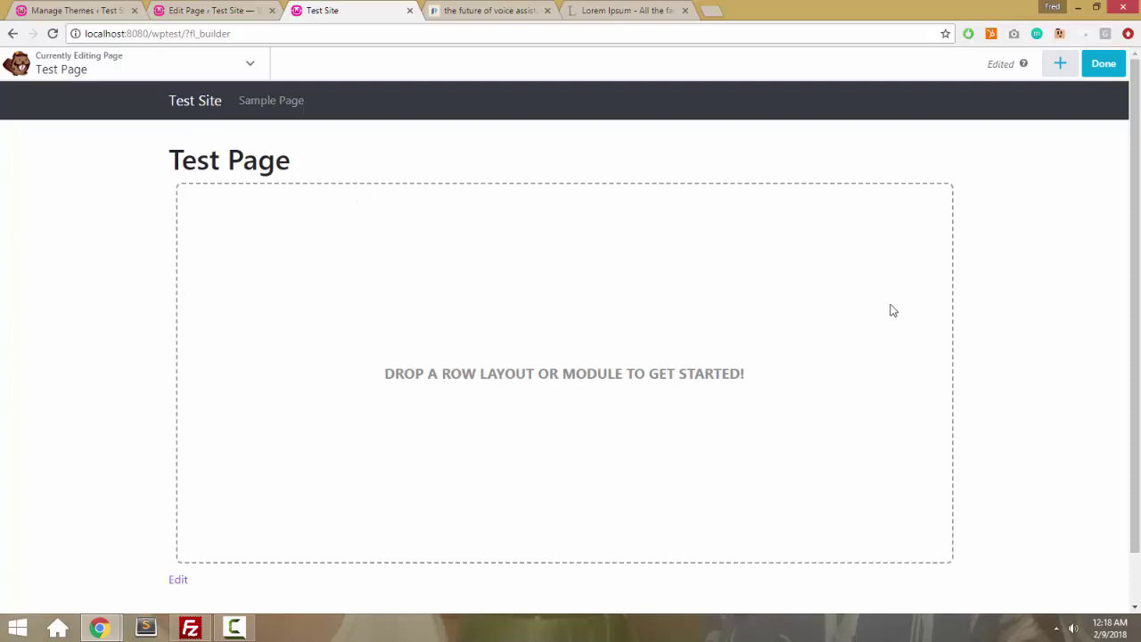
Recheck the article's layout, set the Test Page's template to Empty Page Template and update the page
{"action": "left_click", "coordinate": [526, 10]}
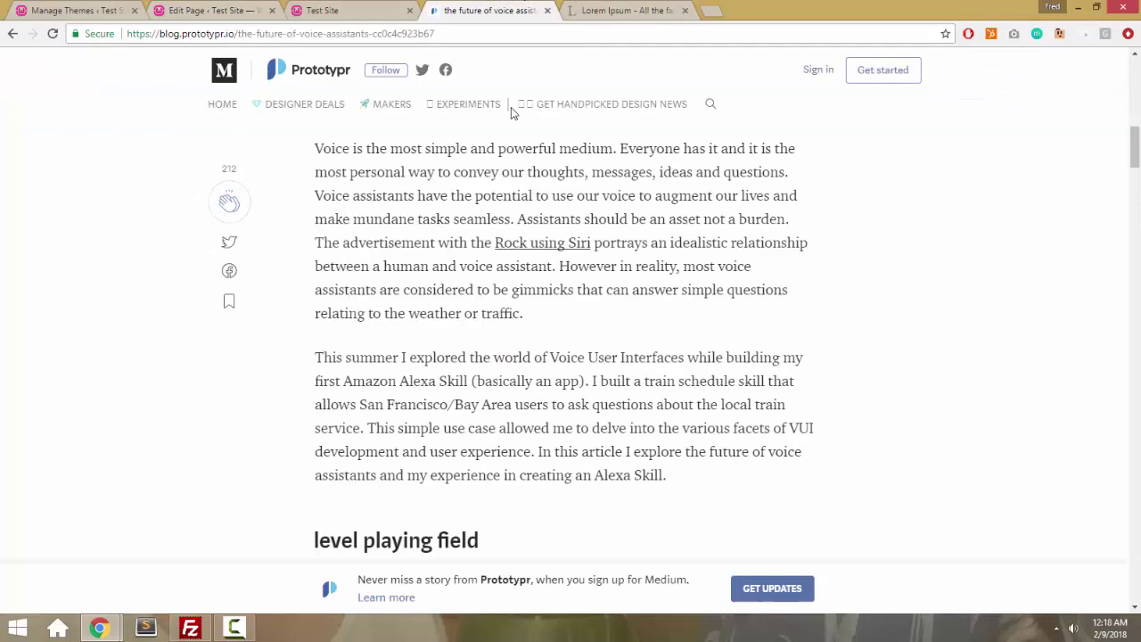
{"action": "scroll", "coordinate": [497, 241], "scroll_direction": "up", "scroll_amount": 10}
{"action": "scroll", "coordinate": [496, 242], "scroll_direction": "down", "scroll_amount": 10}
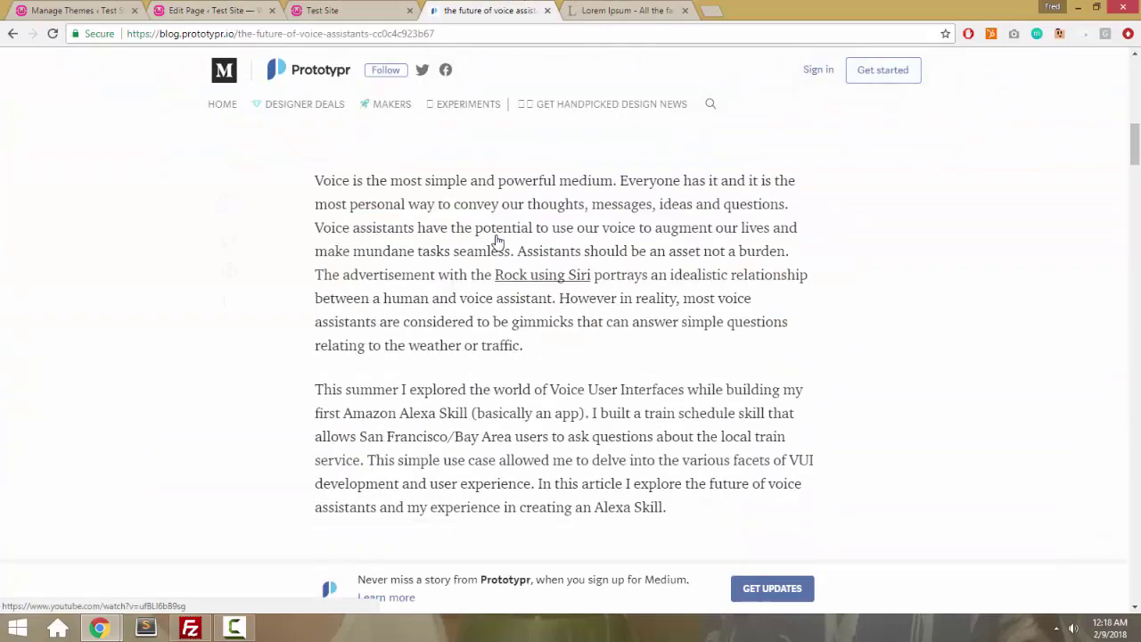
{"action": "scroll", "coordinate": [497, 241], "scroll_direction": "down", "scroll_amount": 2}
{"action": "left_click", "coordinate": [223, 9]}
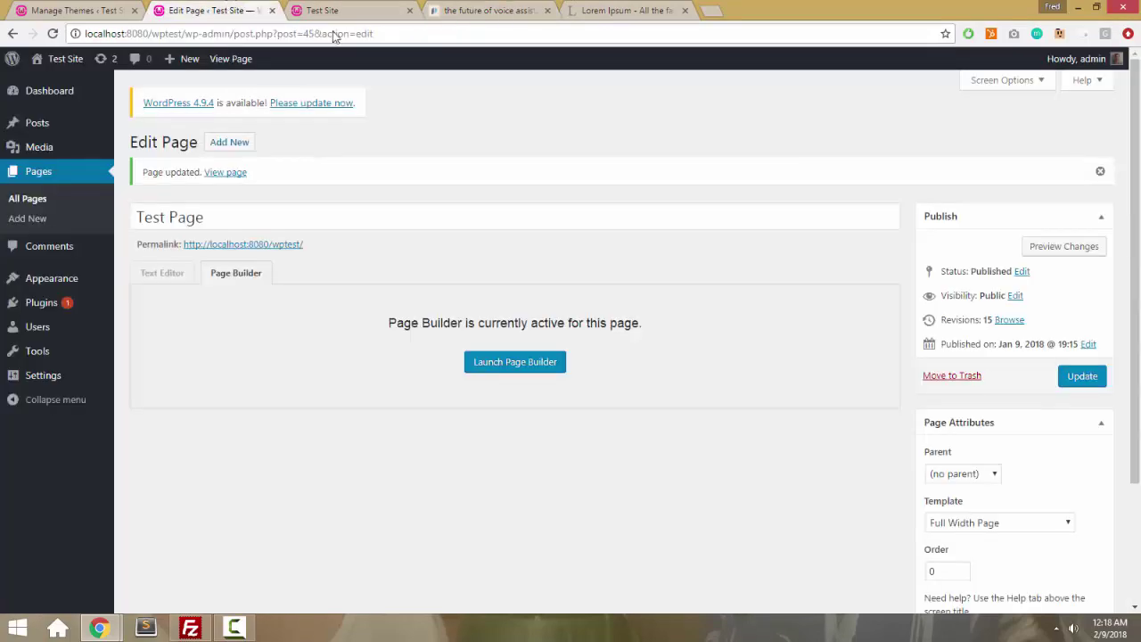
{"action": "left_click", "coordinate": [951, 527]}
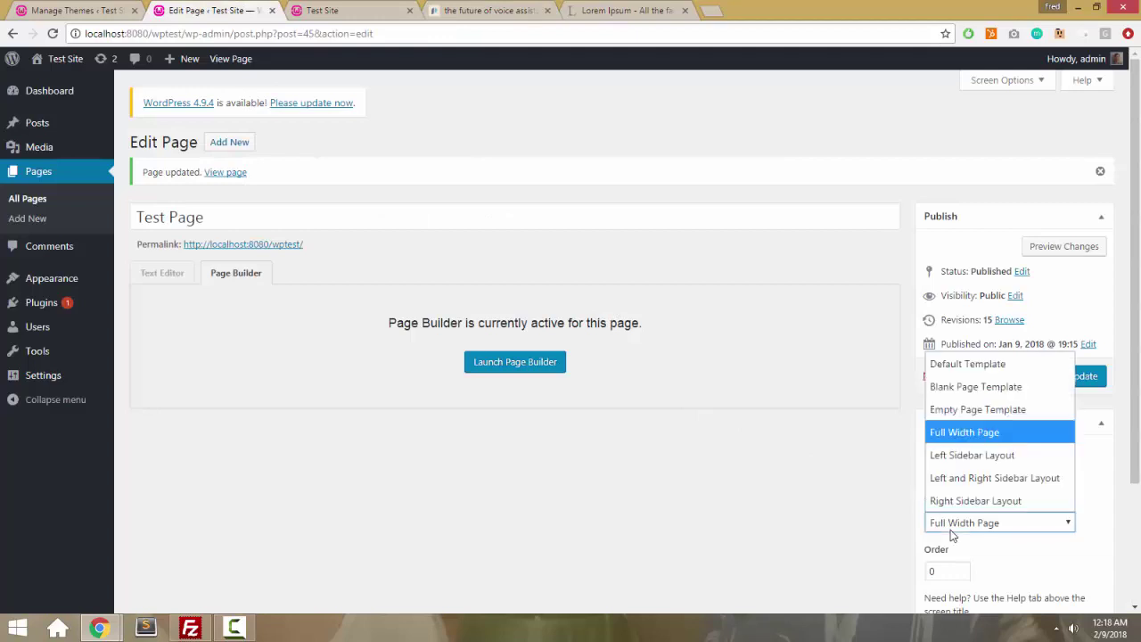
{"action": "left_click", "coordinate": [970, 414]}
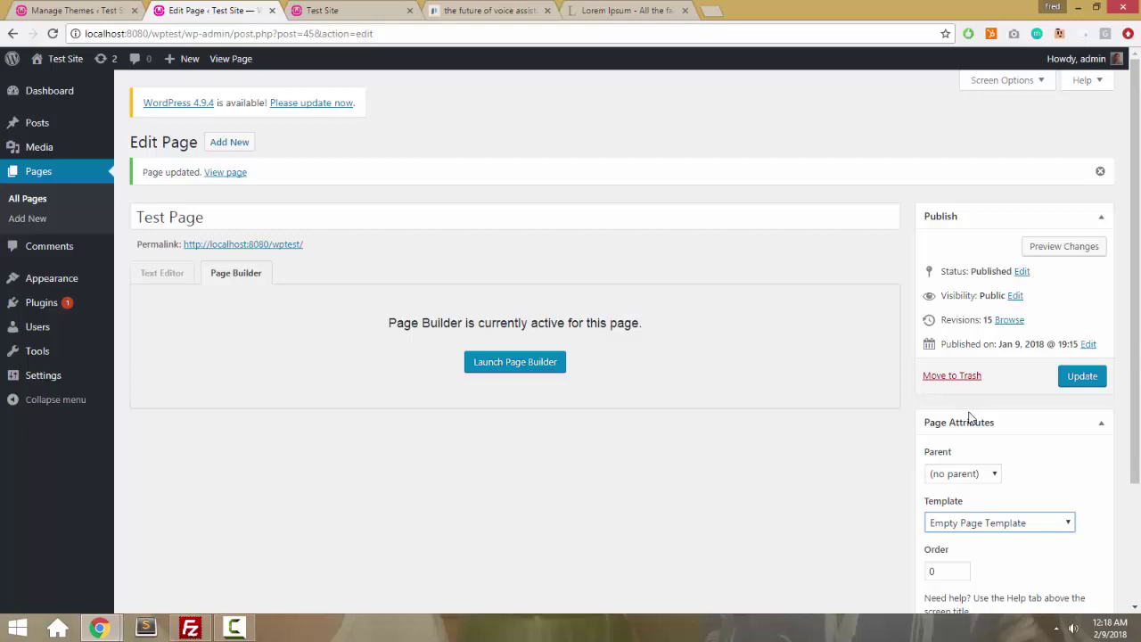
{"action": "left_click", "coordinate": [1082, 377]}
Reload the Test Page in Page Builder to apply the new template and hide the module list
{"action": "key", "text": "ctrl+Tab"}
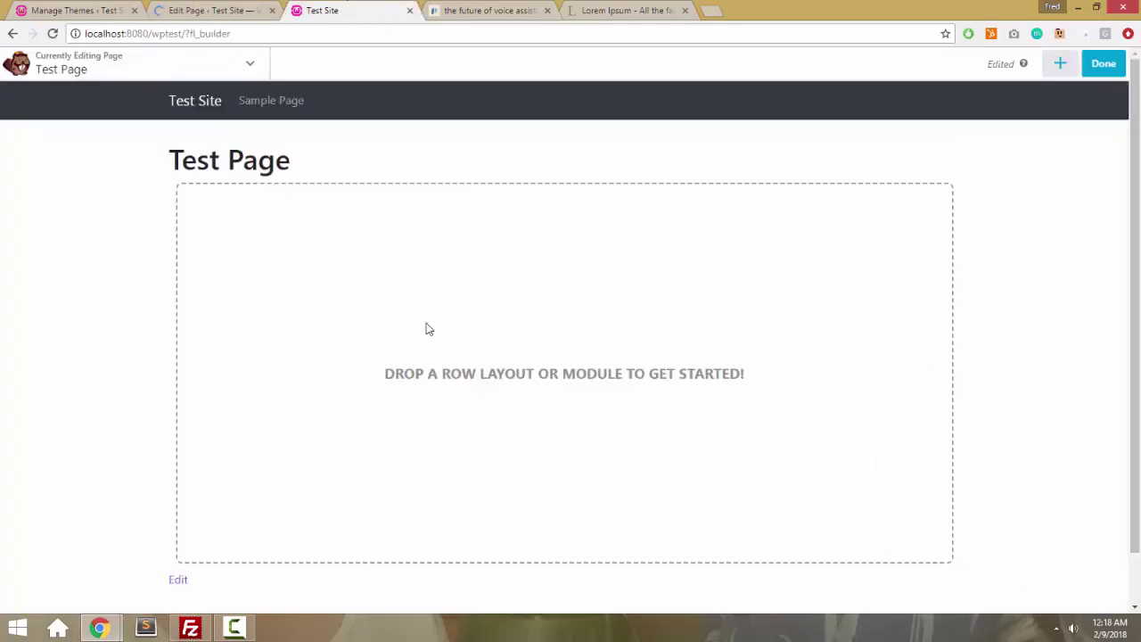
{"action": "left_click", "coordinate": [362, 39]}
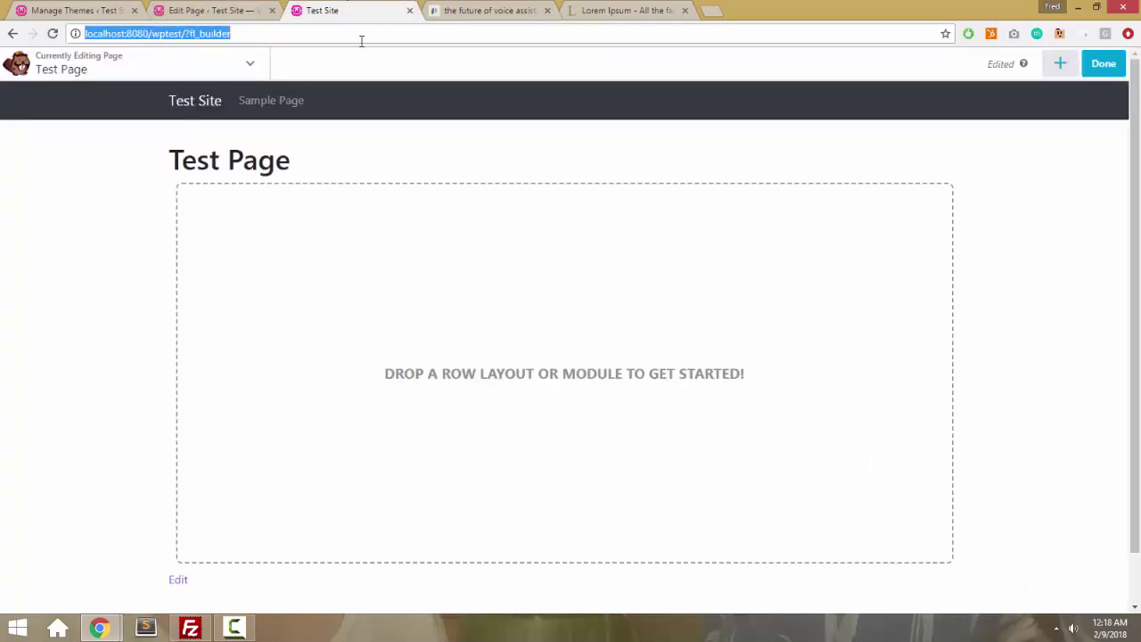
{"action": "key", "text": "Return"}
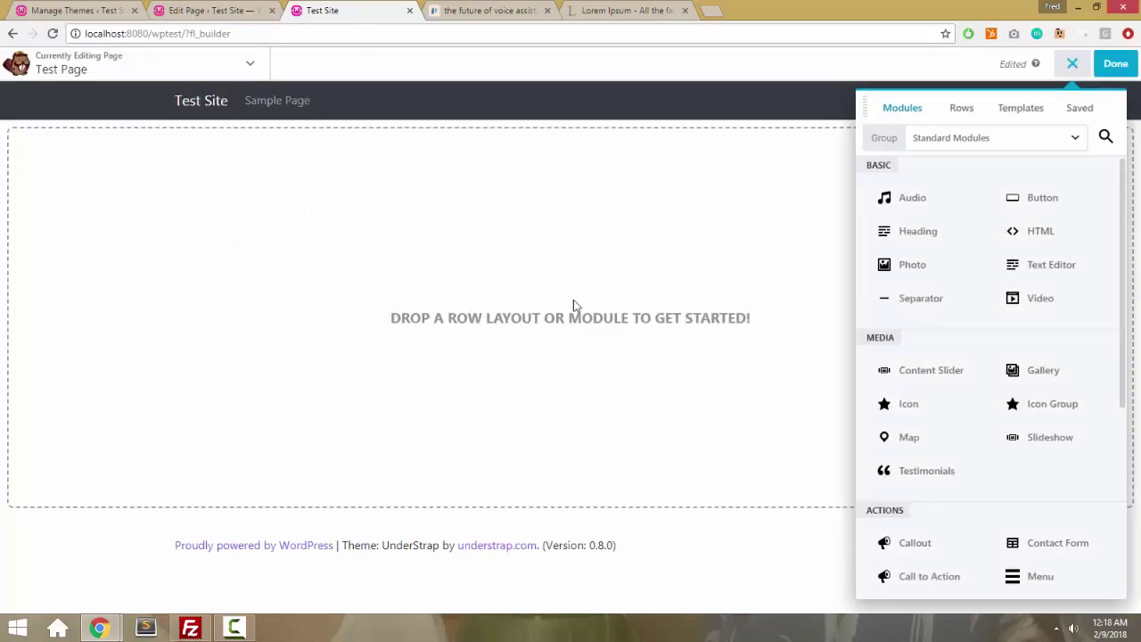
{"action": "left_click", "coordinate": [1077, 63]}
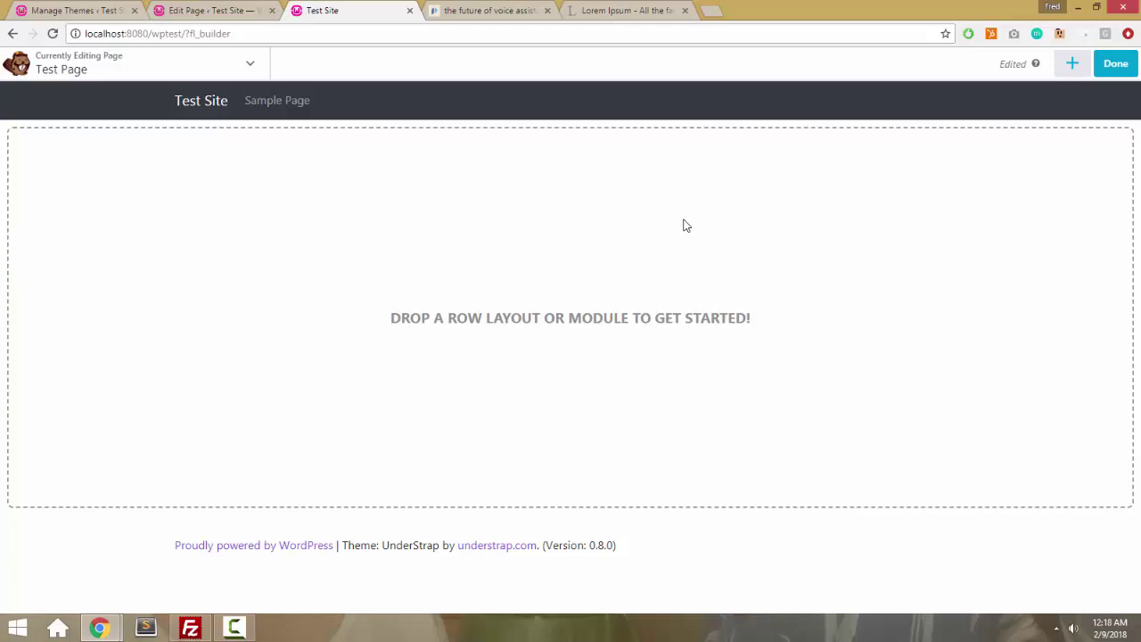
Add a 1 Column row layout to the empty Test Page
{"action": "left_click", "coordinate": [1075, 61]}
{"action": "left_click", "coordinate": [967, 116]}
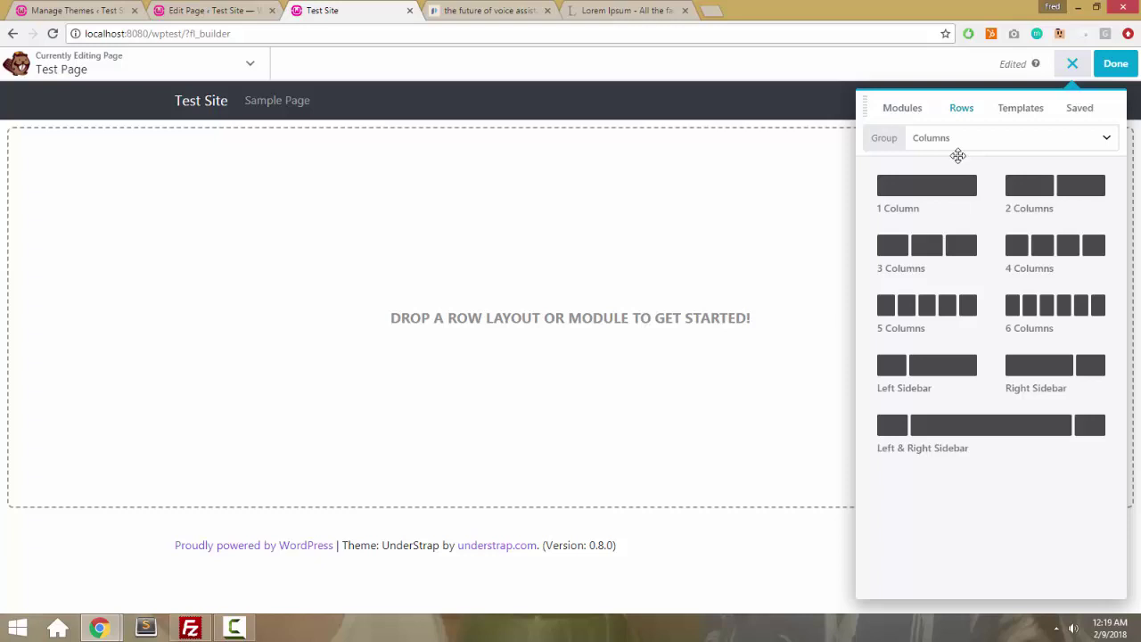
{"action": "left_click_drag", "start_coordinate": [933, 188], "coordinate": [639, 182]}
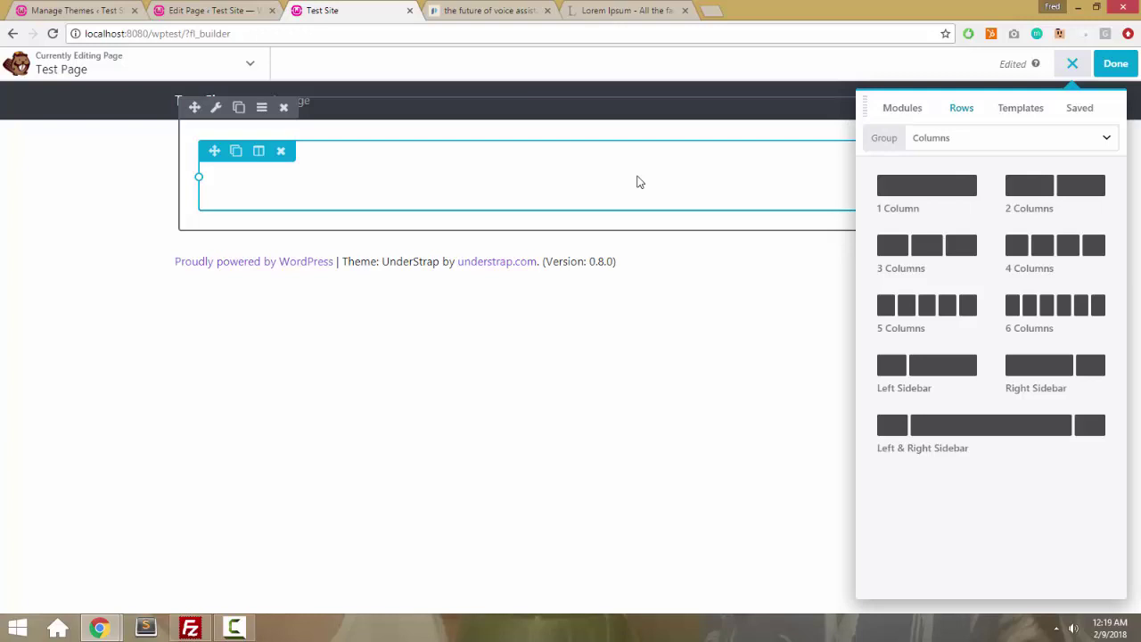
Set the row's width to Full Width with Fixed content 720 px wide and save the row settings
{"action": "left_click", "coordinate": [215, 108]}
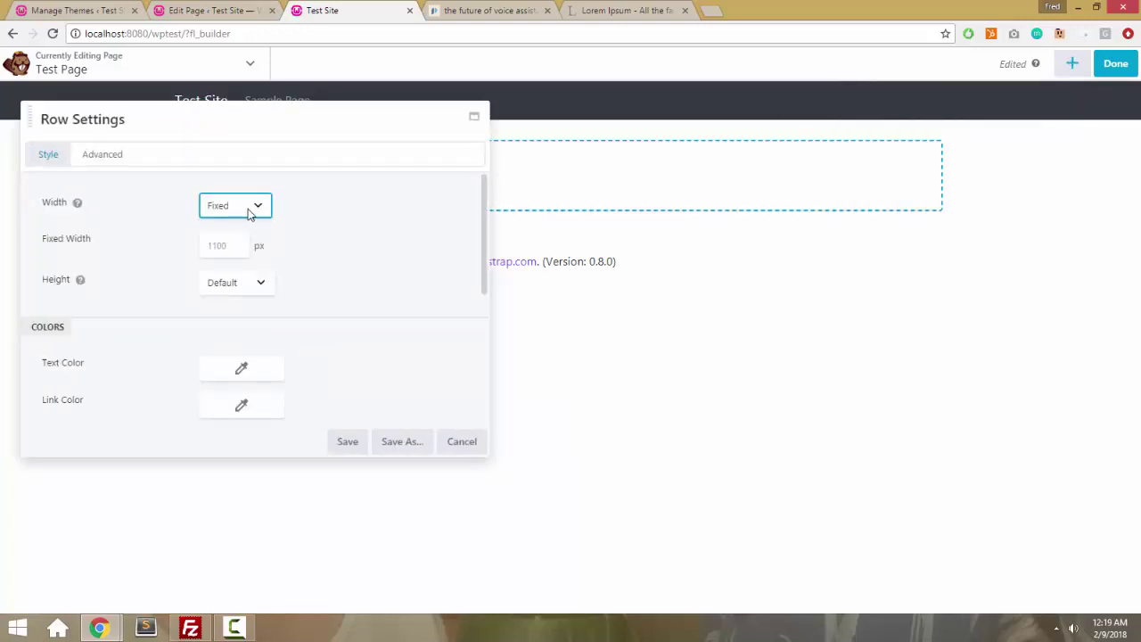
{"action": "left_click", "coordinate": [250, 211]}
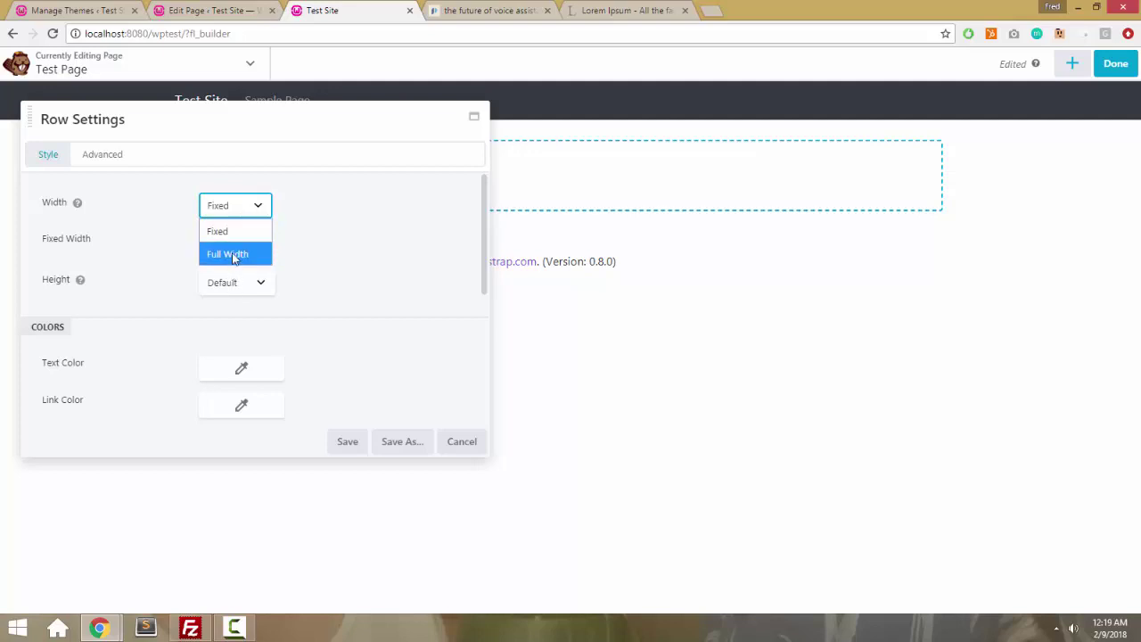
{"action": "left_click", "coordinate": [233, 255]}
{"action": "left_click", "coordinate": [236, 249]}
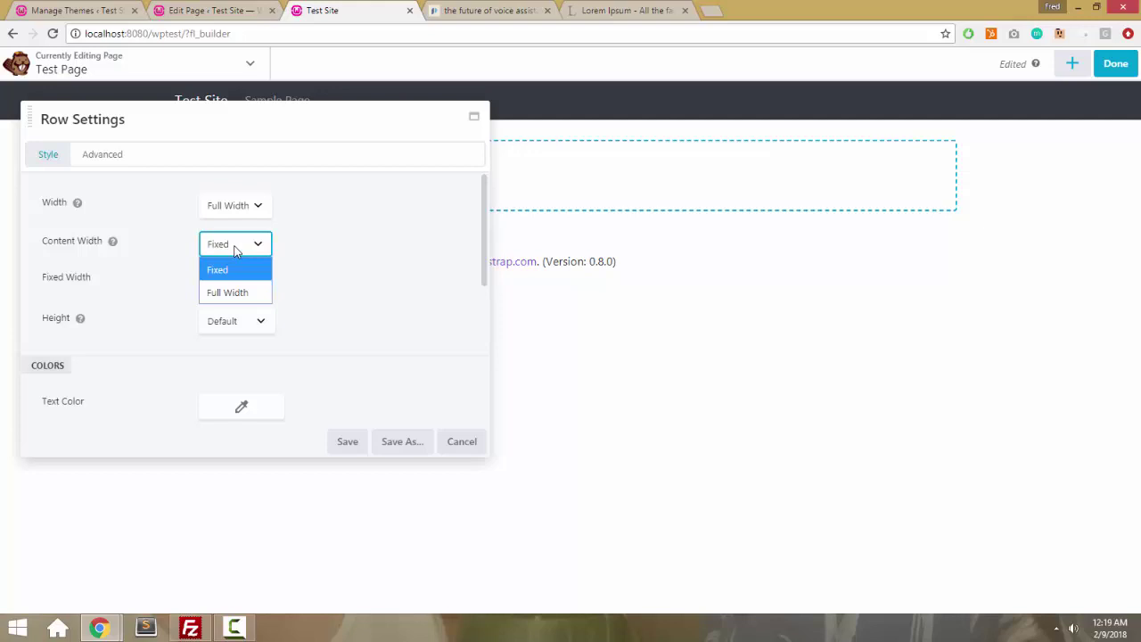
{"action": "left_click", "coordinate": [224, 269]}
{"action": "left_click", "coordinate": [226, 273]}
{"action": "type", "text": "7"}
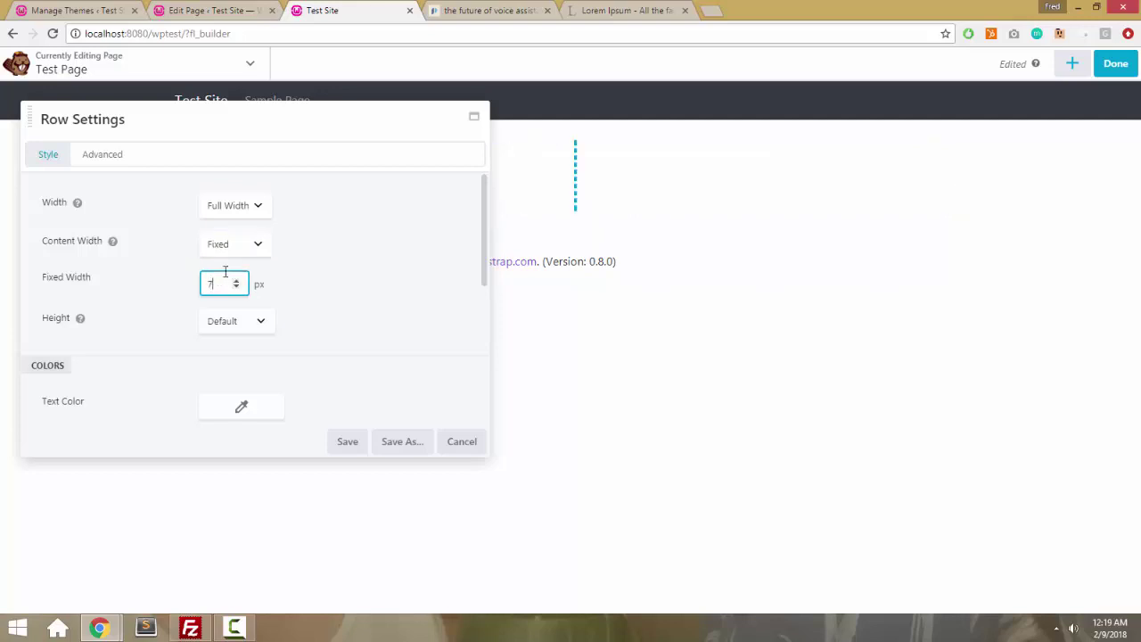
{"action": "type", "text": "60"}
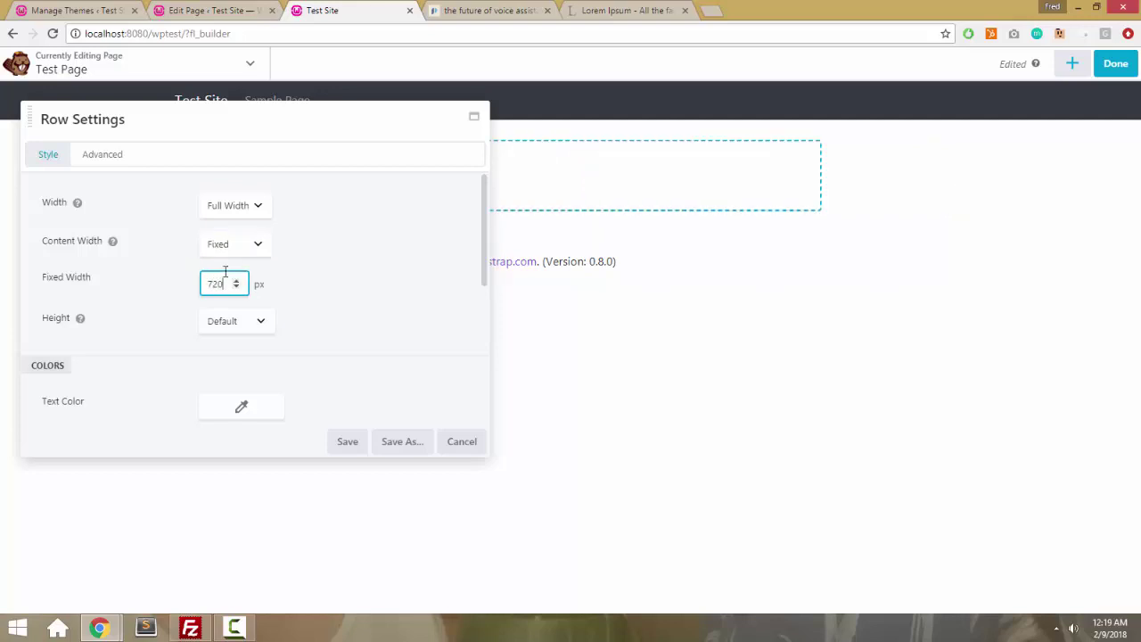
{"action": "left_click", "coordinate": [356, 444]}
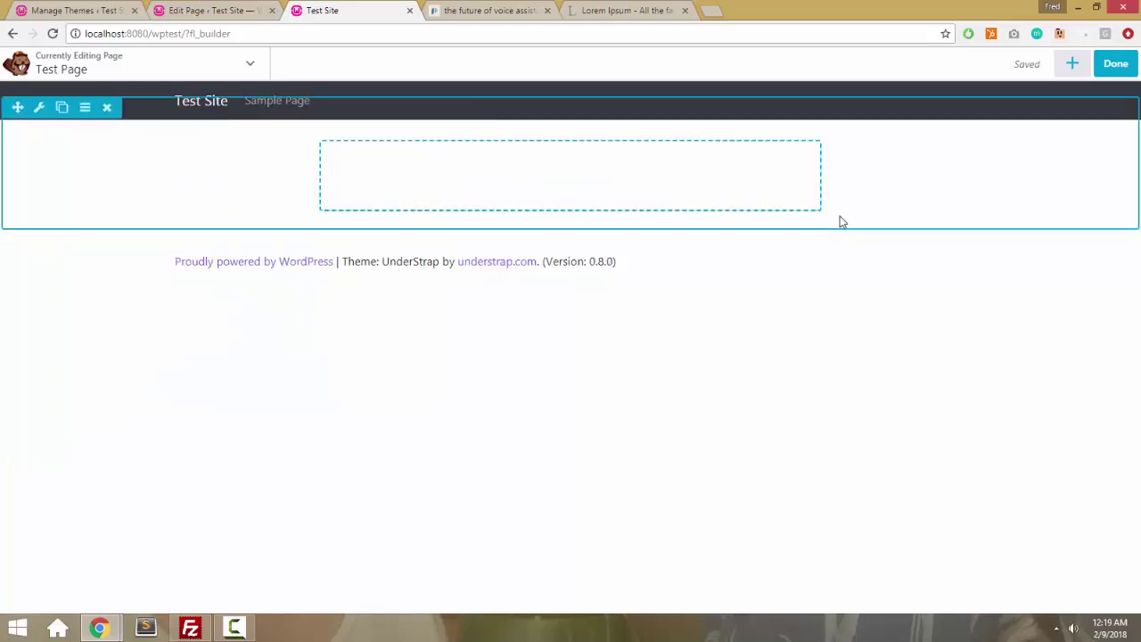
Add a Text Editor module to the empty column of the row
{"action": "left_click", "coordinate": [1069, 66]}
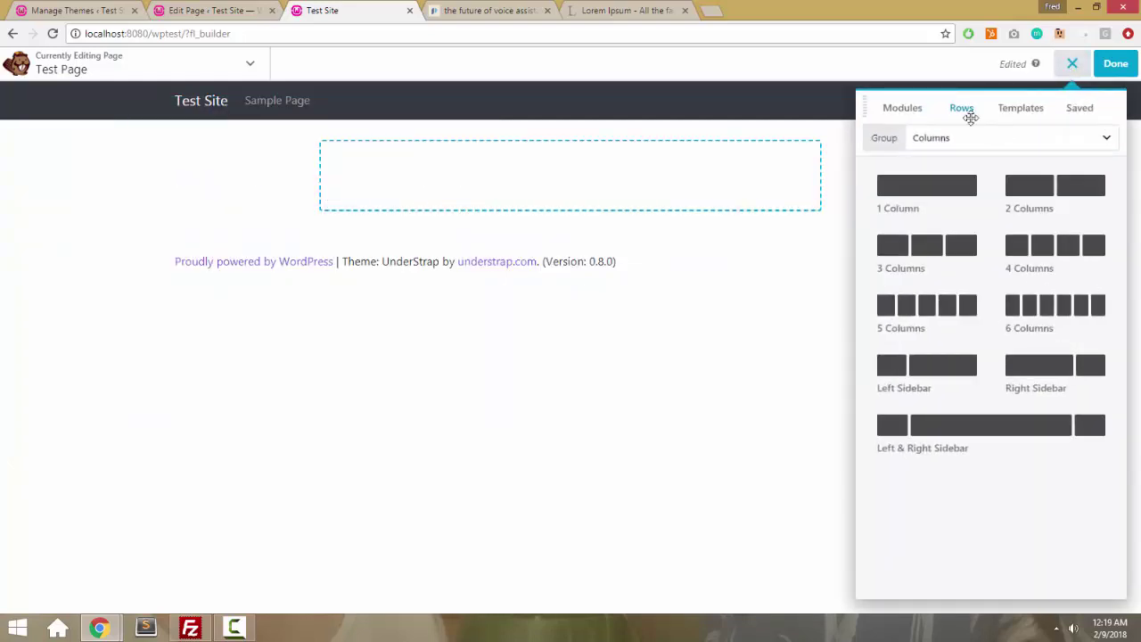
{"action": "left_click", "coordinate": [903, 108]}
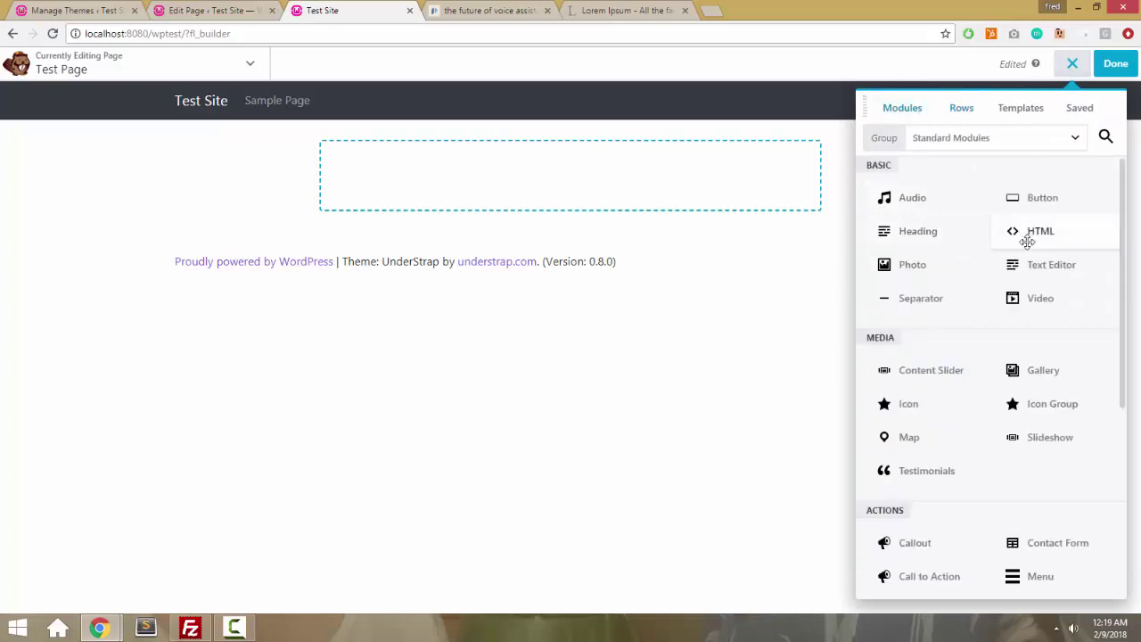
{"action": "left_click_drag", "start_coordinate": [1019, 259], "coordinate": [641, 219]}
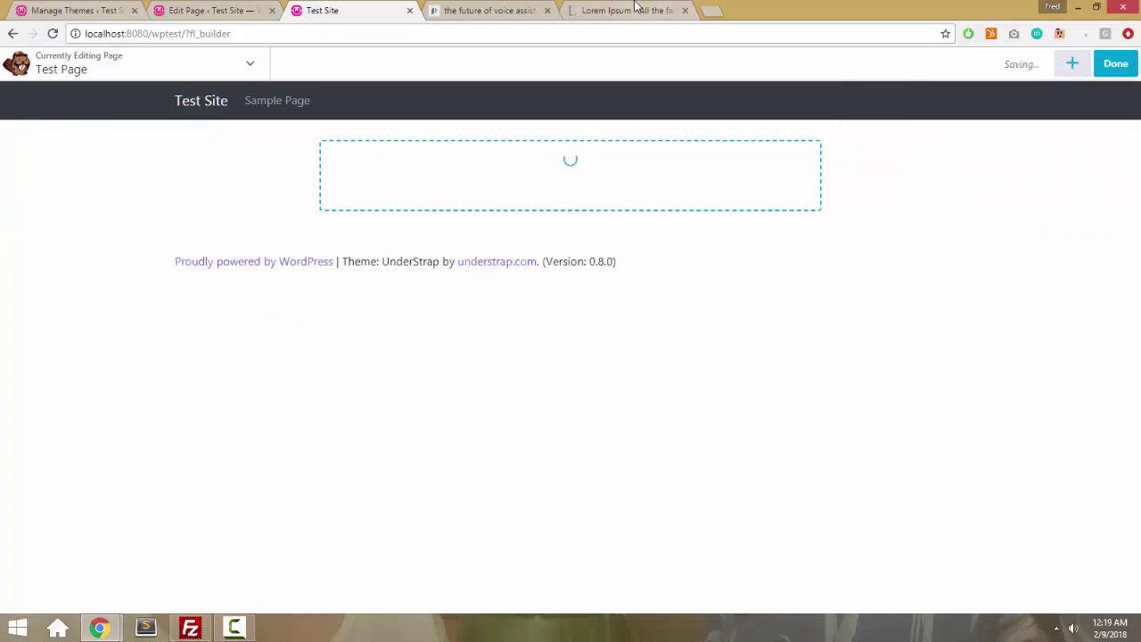
Copy the first two paragraphs from the Lorem Ipsum page into the Test Page's text module and save it
{"action": "left_click", "coordinate": [631, 12]}
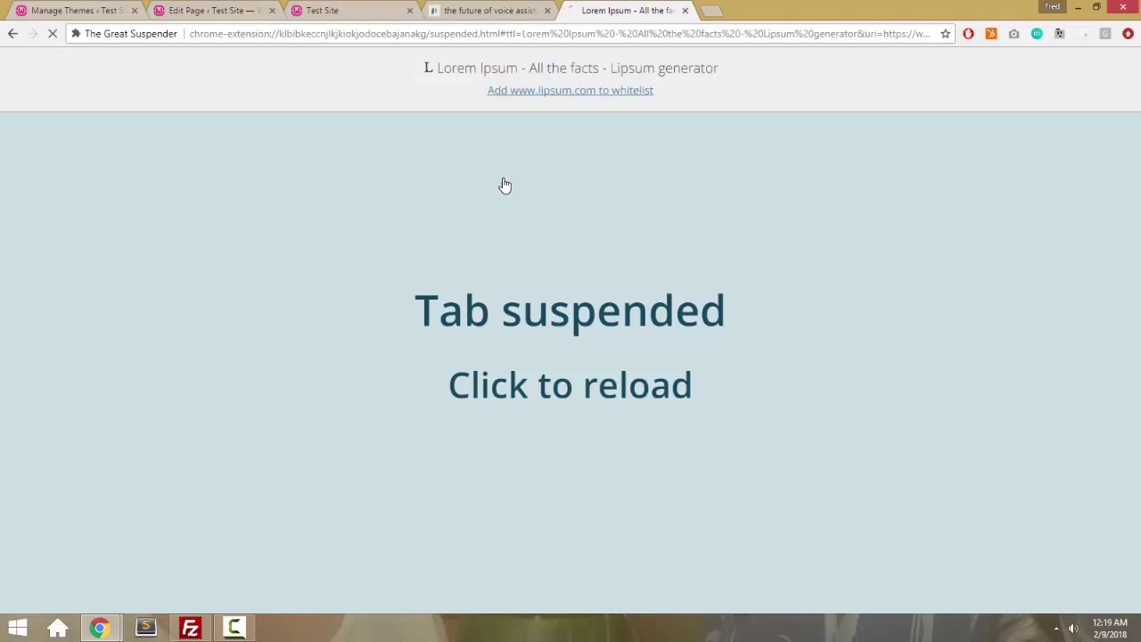
{"action": "left_click", "coordinate": [457, 335]}
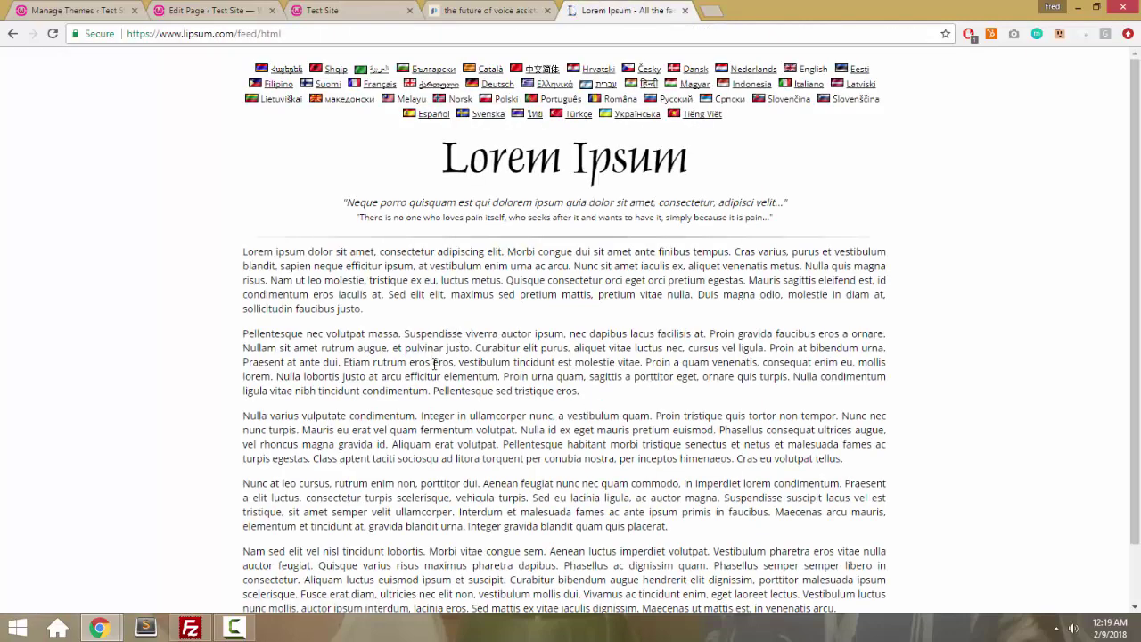
{"action": "left_click_drag", "start_coordinate": [582, 391], "coordinate": [242, 251]}
{"action": "key", "text": "ctrl+c"}
{"action": "left_click", "coordinate": [214, 9]}
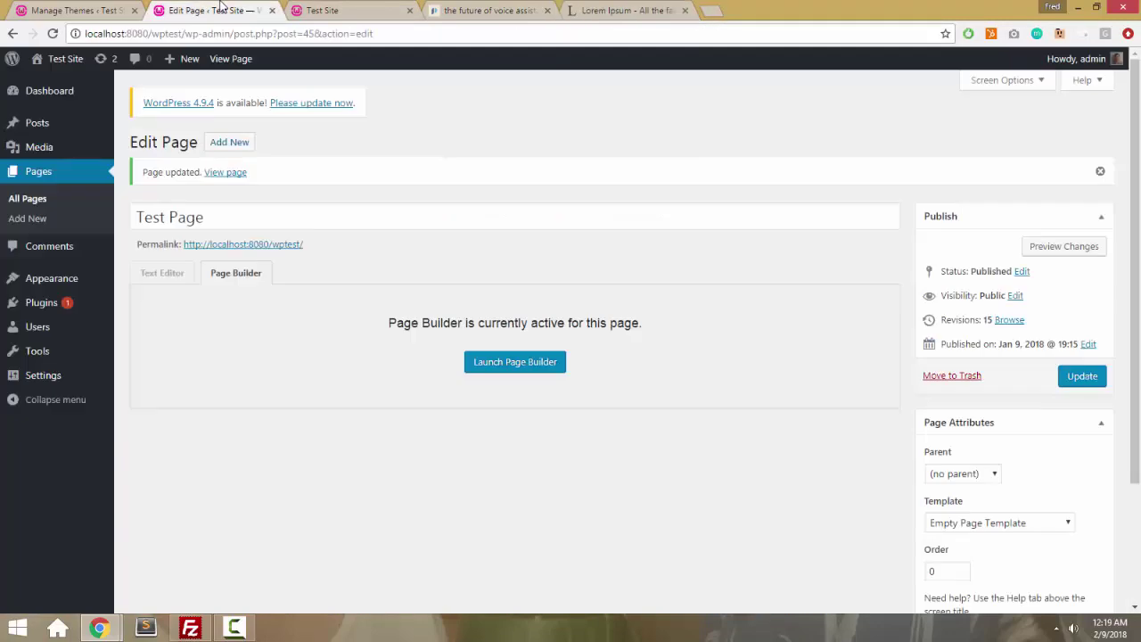
{"action": "left_click", "coordinate": [327, 10]}
{"action": "key", "text": "ctrl+v"}
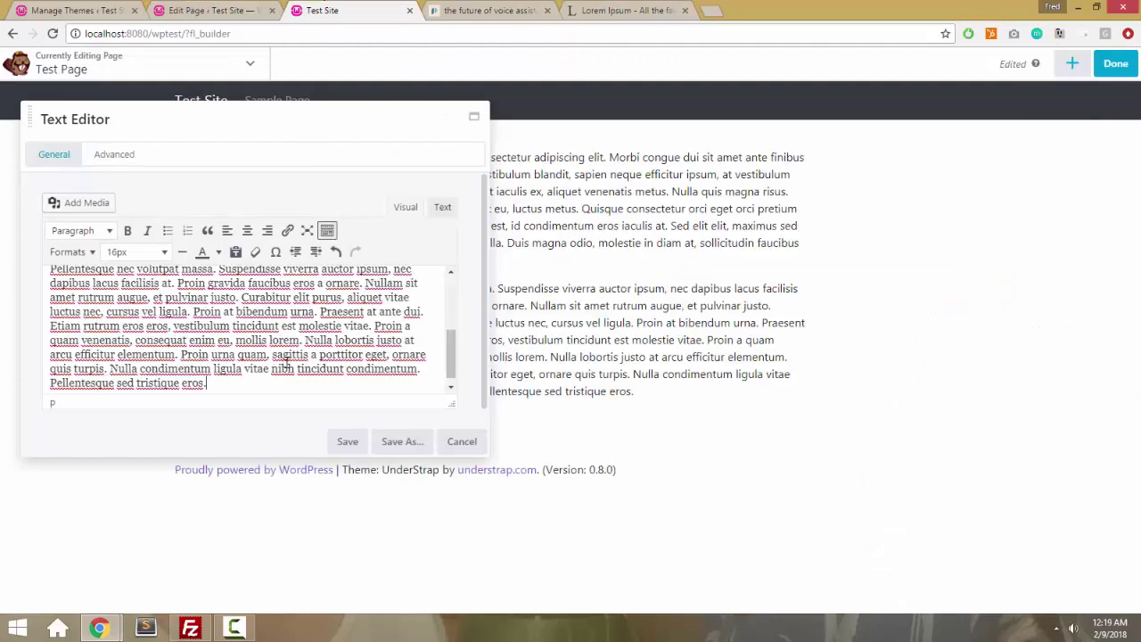
{"action": "left_click", "coordinate": [344, 442]}
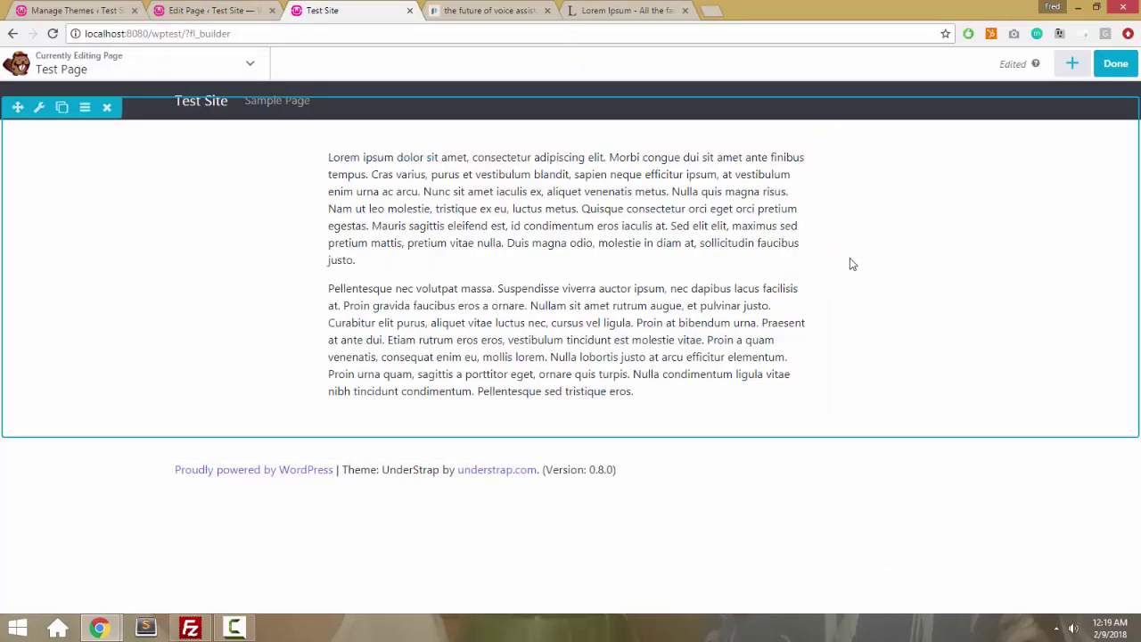
Examine how wide the article's images are compared with its text column, and return to the Test Page
{"action": "left_click", "coordinate": [525, 9]}
{"action": "scroll", "coordinate": [499, 249], "scroll_direction": "down", "scroll_amount": 10}
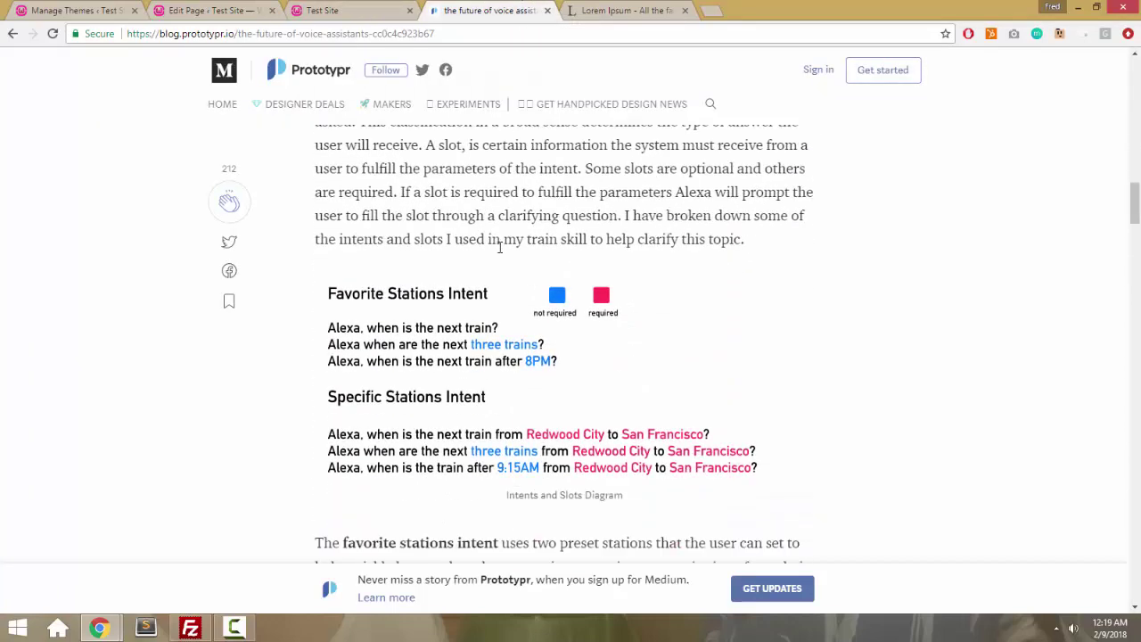
{"action": "scroll", "coordinate": [500, 247], "scroll_direction": "down", "scroll_amount": 4}
{"action": "scroll", "coordinate": [286, 273], "scroll_direction": "up", "scroll_amount": 2}
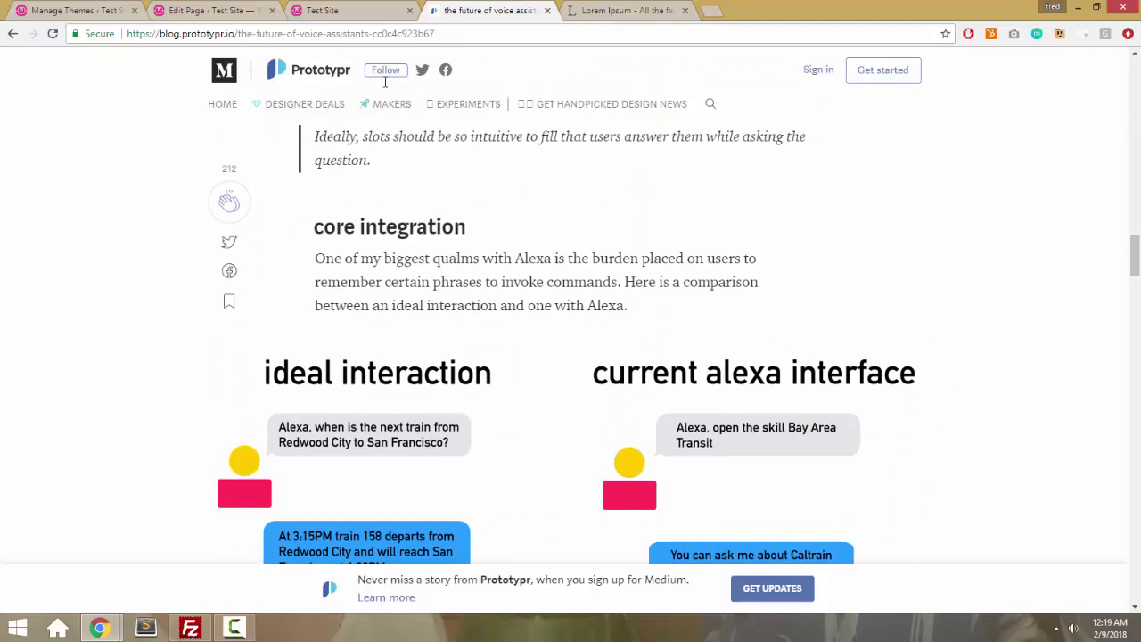
{"action": "left_click", "coordinate": [306, 7]}
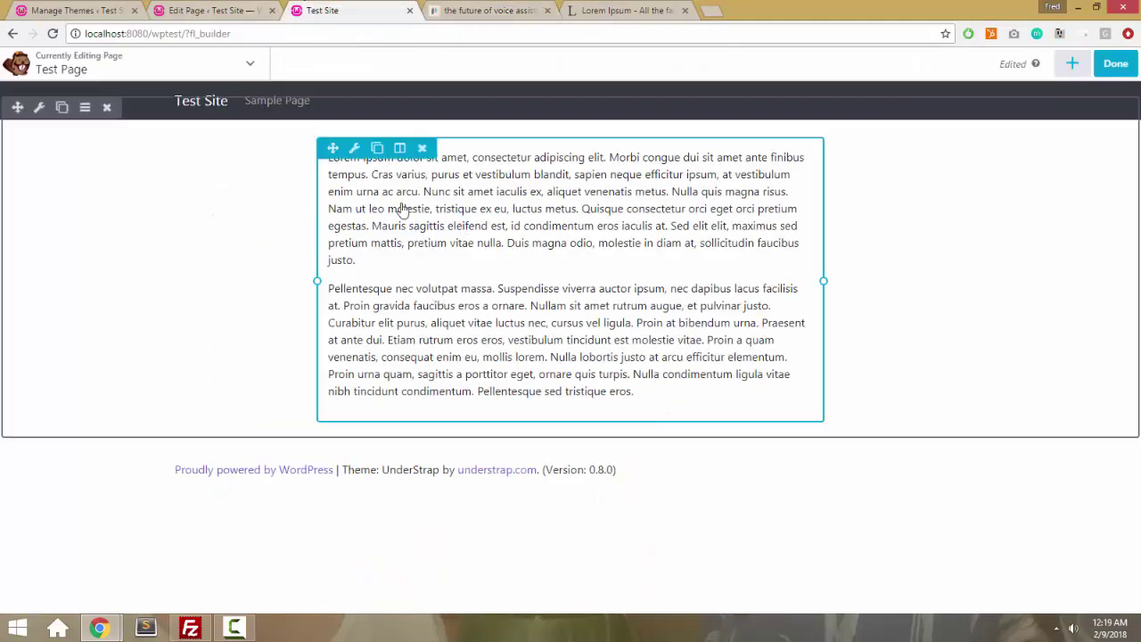
Insert the tablet image ipad-uandr-11.png at Full Size below the text module's second paragraph and save
{"action": "left_click", "coordinate": [355, 148]}
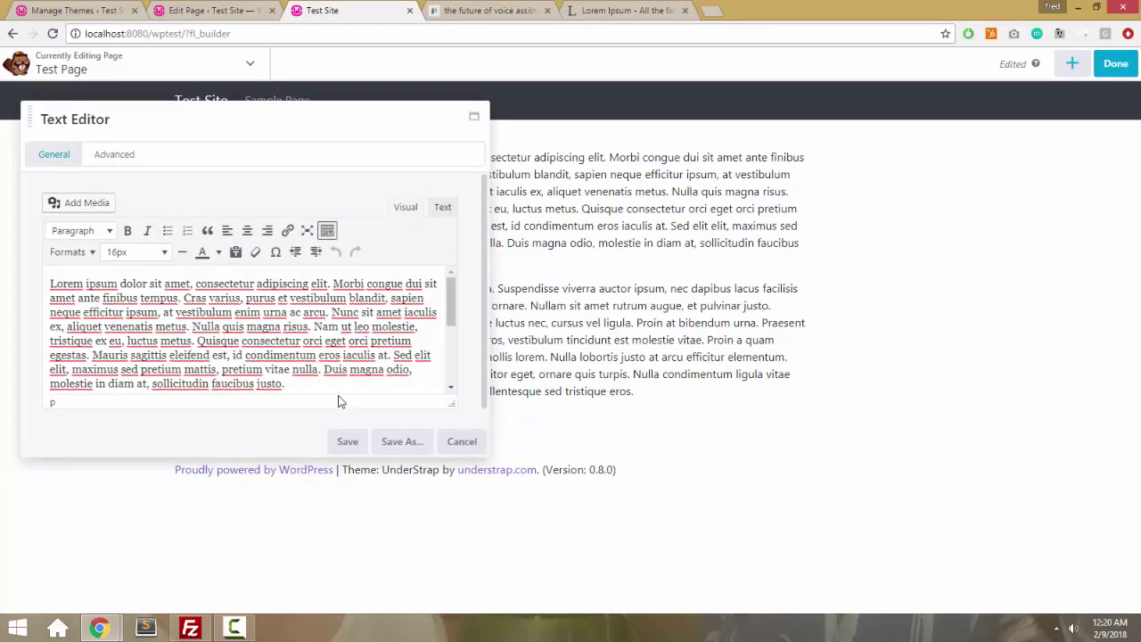
{"action": "scroll", "coordinate": [338, 396], "scroll_direction": "down", "scroll_amount": 5}
{"action": "key", "text": "Return"}
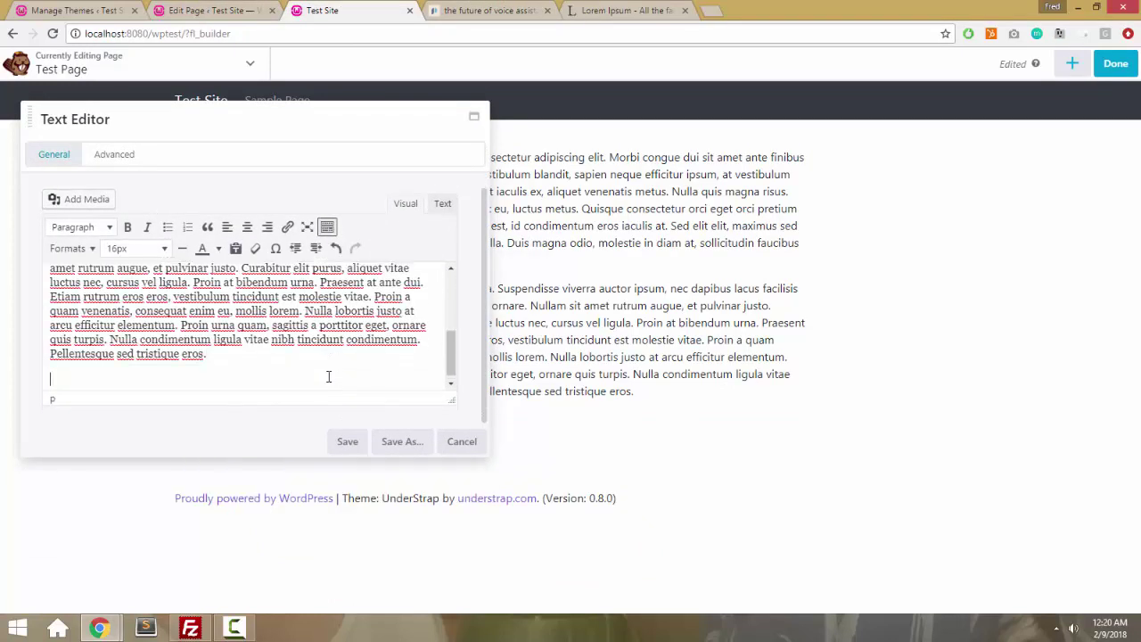
{"action": "left_click", "coordinate": [61, 197]}
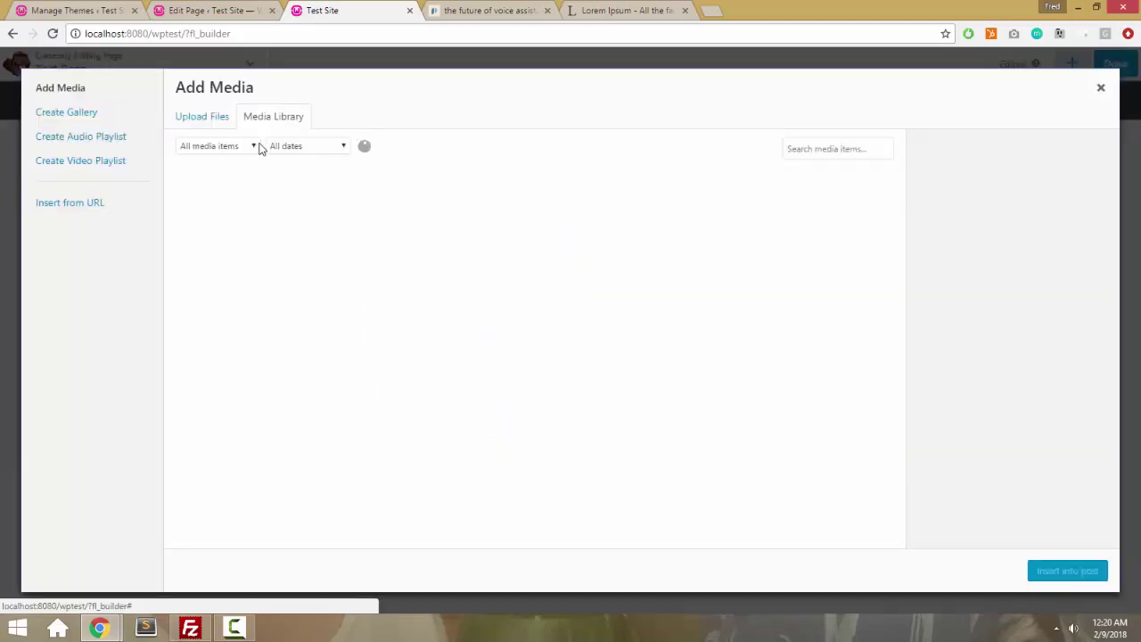
{"action": "left_click", "coordinate": [667, 218]}
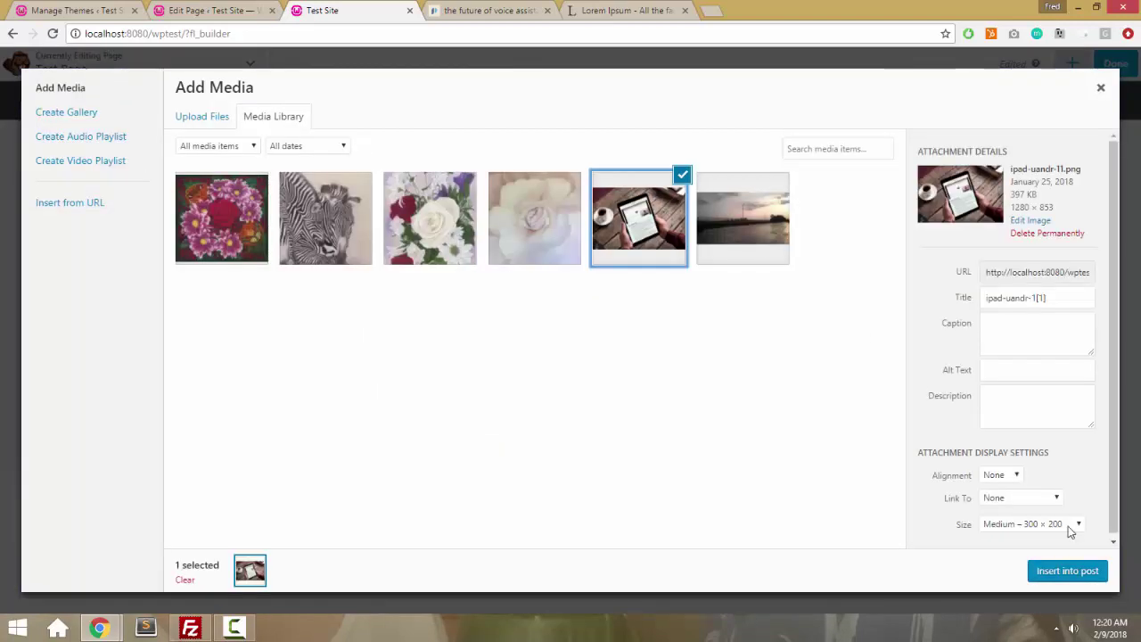
{"action": "left_click", "coordinate": [994, 523]}
{"action": "left_click", "coordinate": [1001, 502]}
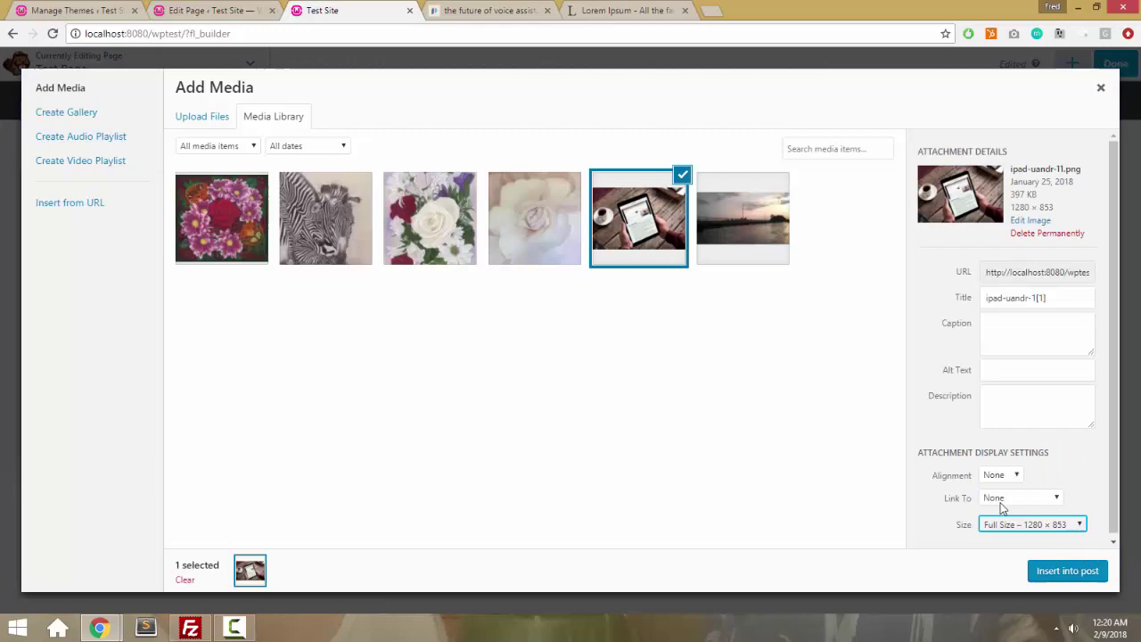
{"action": "left_click", "coordinate": [1037, 571]}
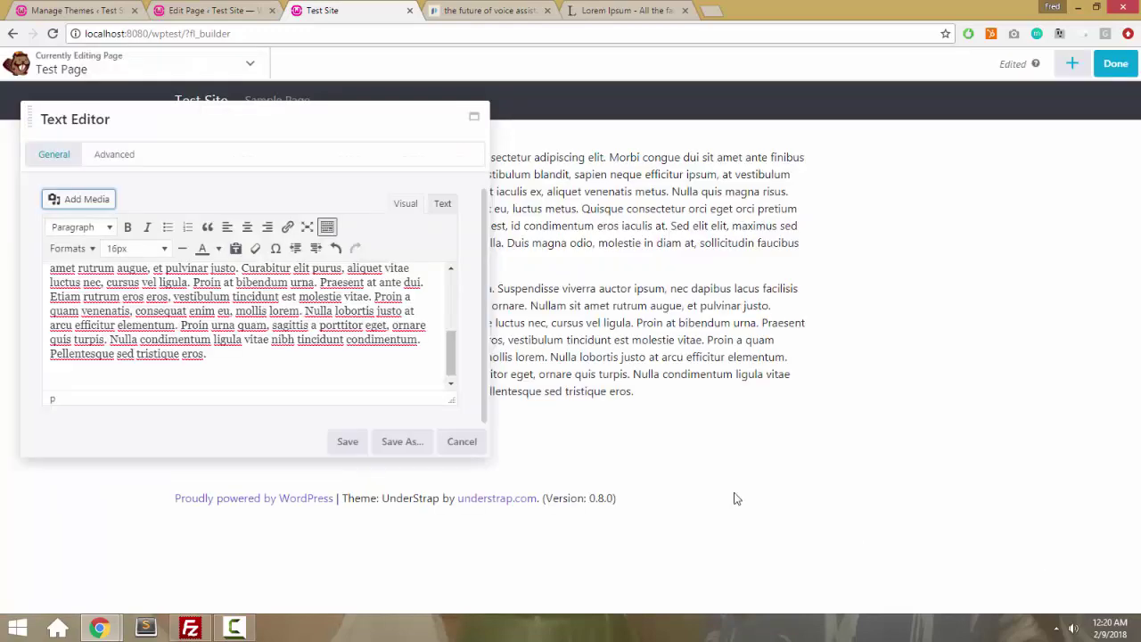
{"action": "left_click", "coordinate": [344, 442]}
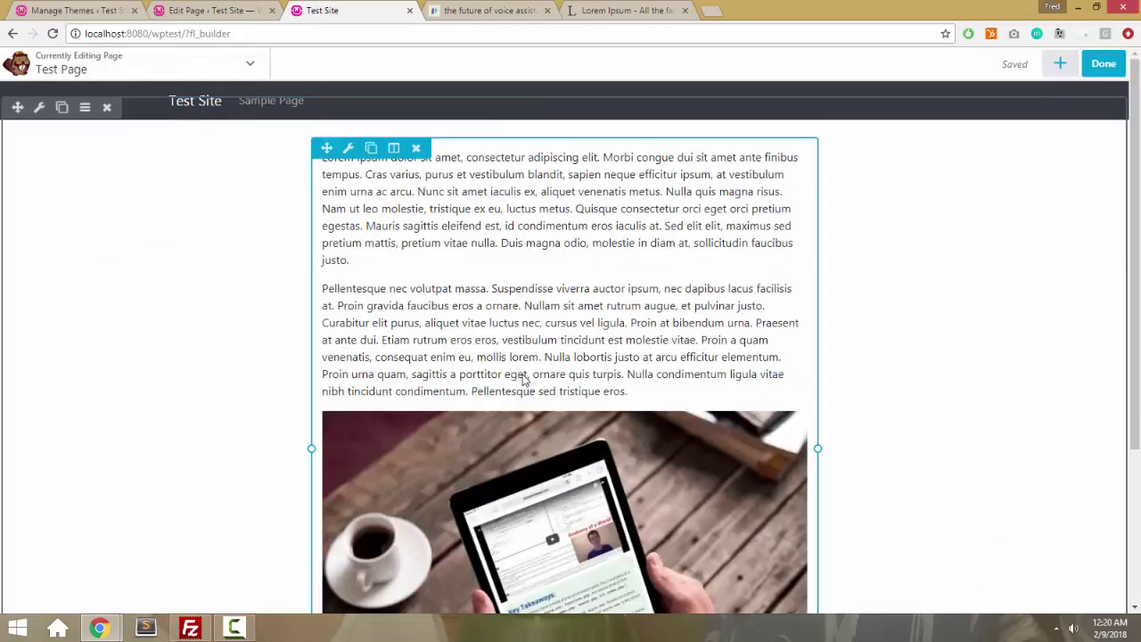
Delete the tablet image from the end of the text module and save the module
{"action": "scroll", "coordinate": [521, 384], "scroll_direction": "down", "scroll_amount": 1}
{"action": "scroll", "coordinate": [524, 380], "scroll_direction": "down", "scroll_amount": 1}
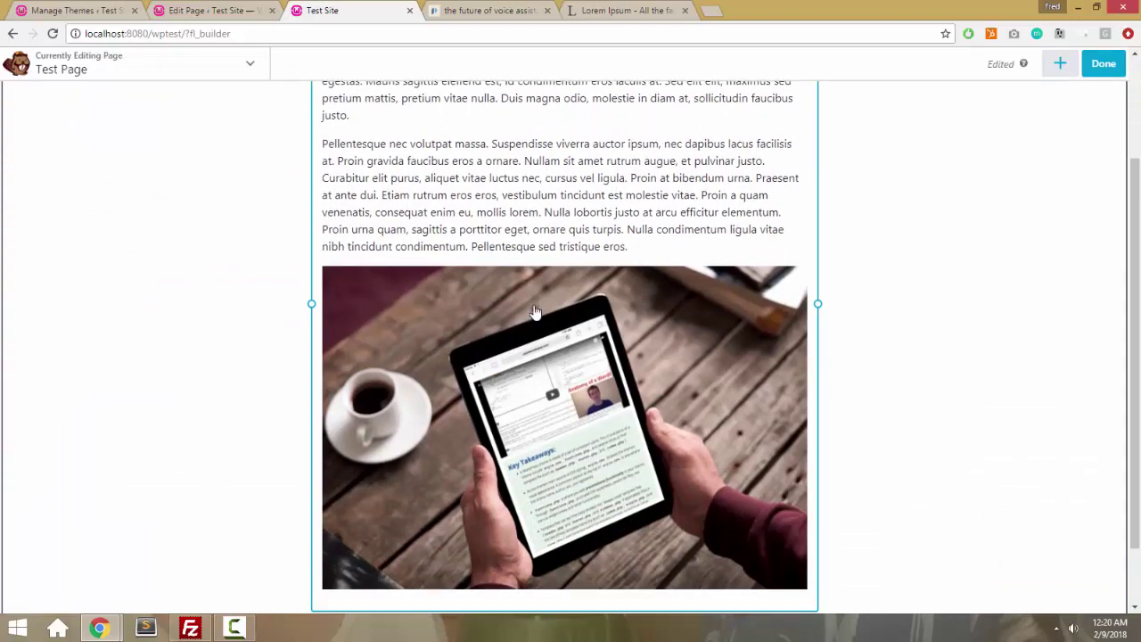
{"action": "scroll", "coordinate": [535, 309], "scroll_direction": "up", "scroll_amount": 1}
{"action": "left_click", "coordinate": [478, 390]}
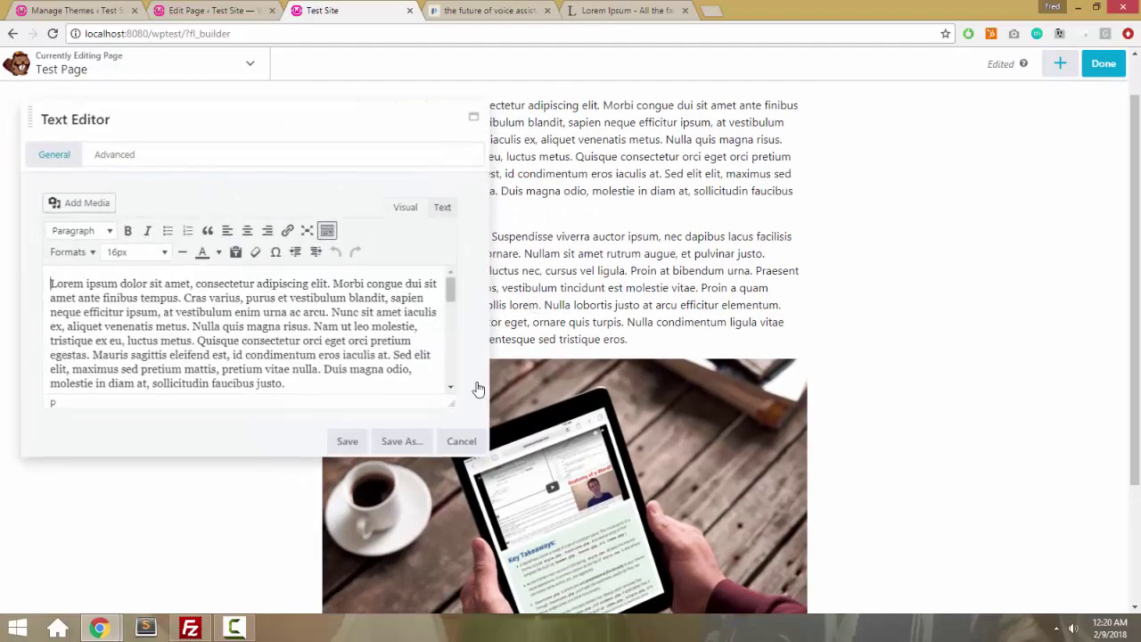
{"action": "scroll", "coordinate": [307, 333], "scroll_direction": "down", "scroll_amount": 5}
{"action": "left_click", "coordinate": [308, 333]}
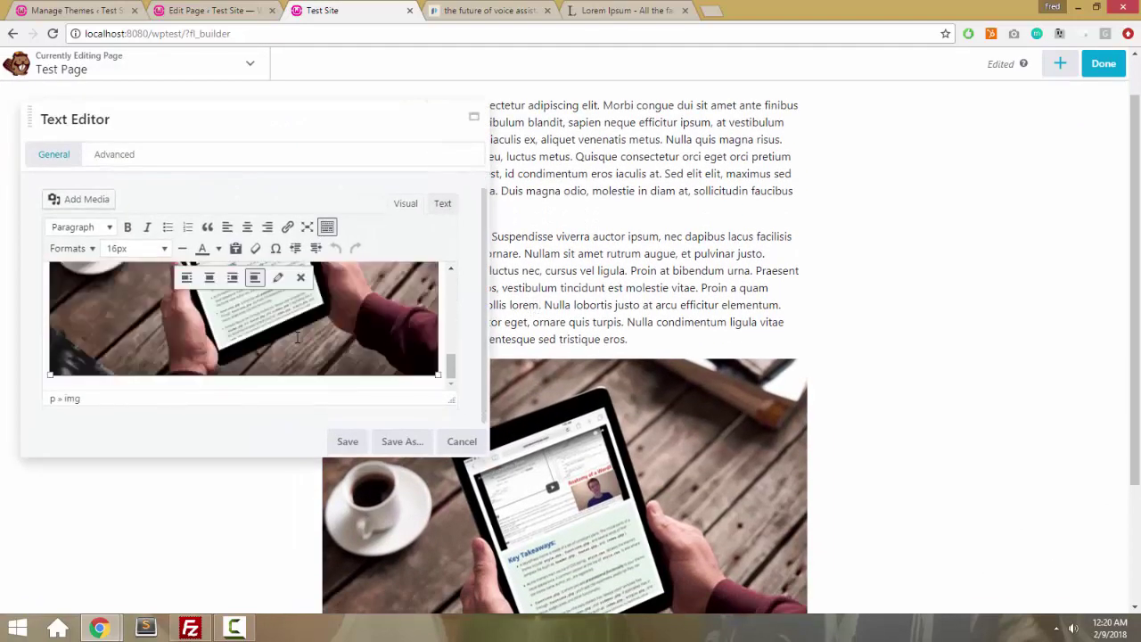
{"action": "key", "text": "Delete"}
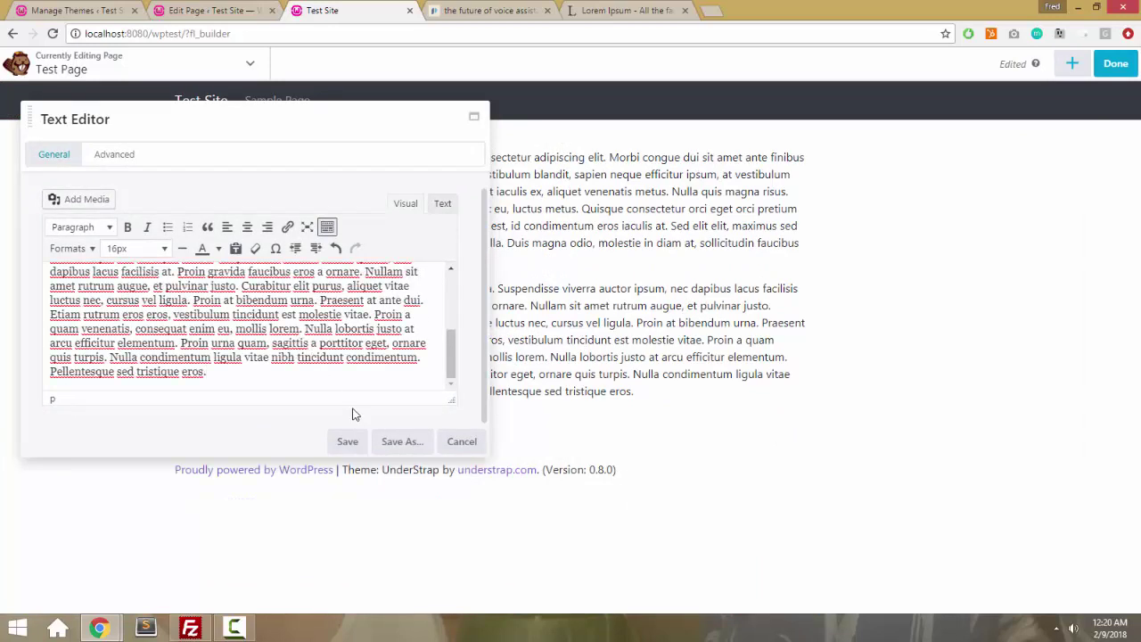
{"action": "left_click", "coordinate": [351, 440]}
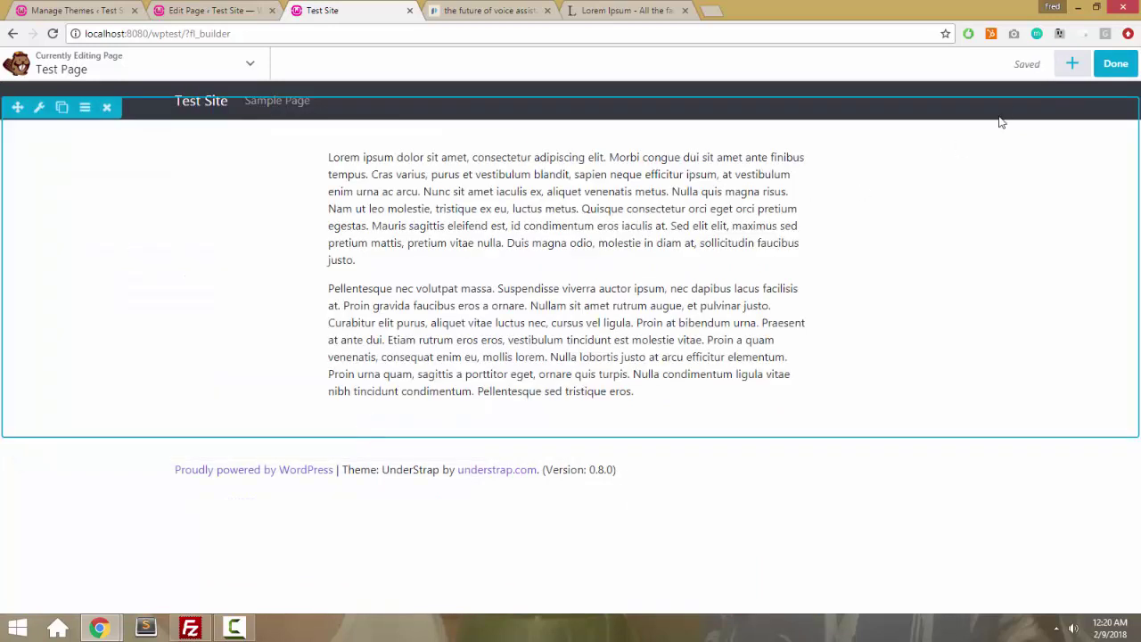
Add a second 1 Column row below the row holding the text
{"action": "left_click", "coordinate": [1070, 66]}
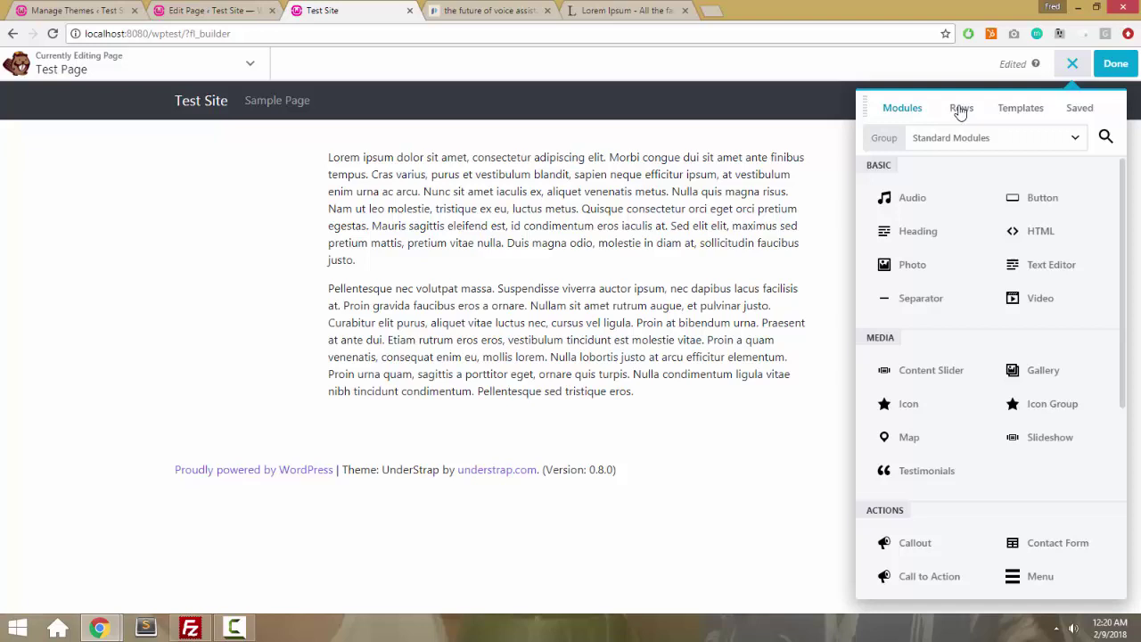
{"action": "left_click", "coordinate": [961, 108]}
{"action": "left_click_drag", "start_coordinate": [922, 186], "coordinate": [594, 532]}
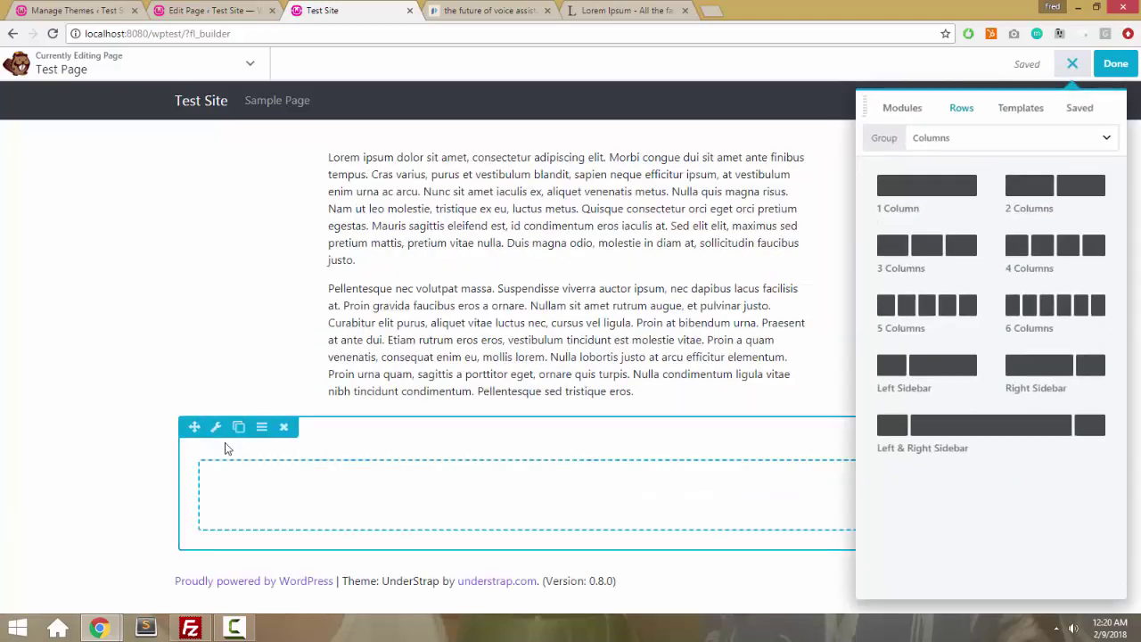
Set the new row's width to Full Width and save its row settings
{"action": "left_click", "coordinate": [216, 428]}
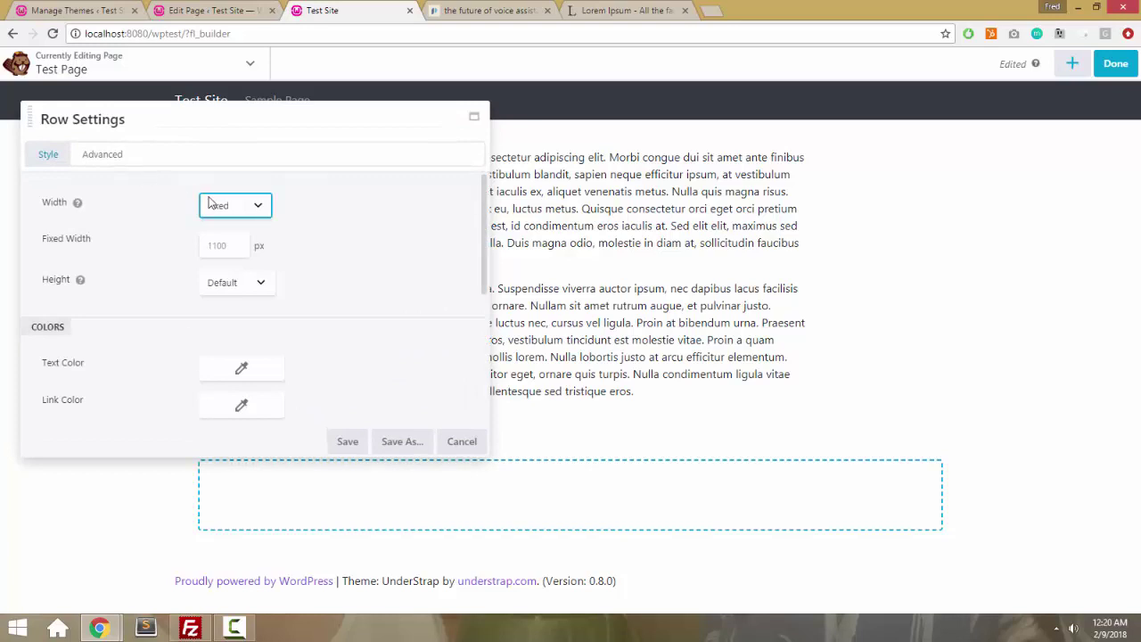
{"action": "left_click", "coordinate": [214, 206]}
{"action": "left_click", "coordinate": [223, 253]}
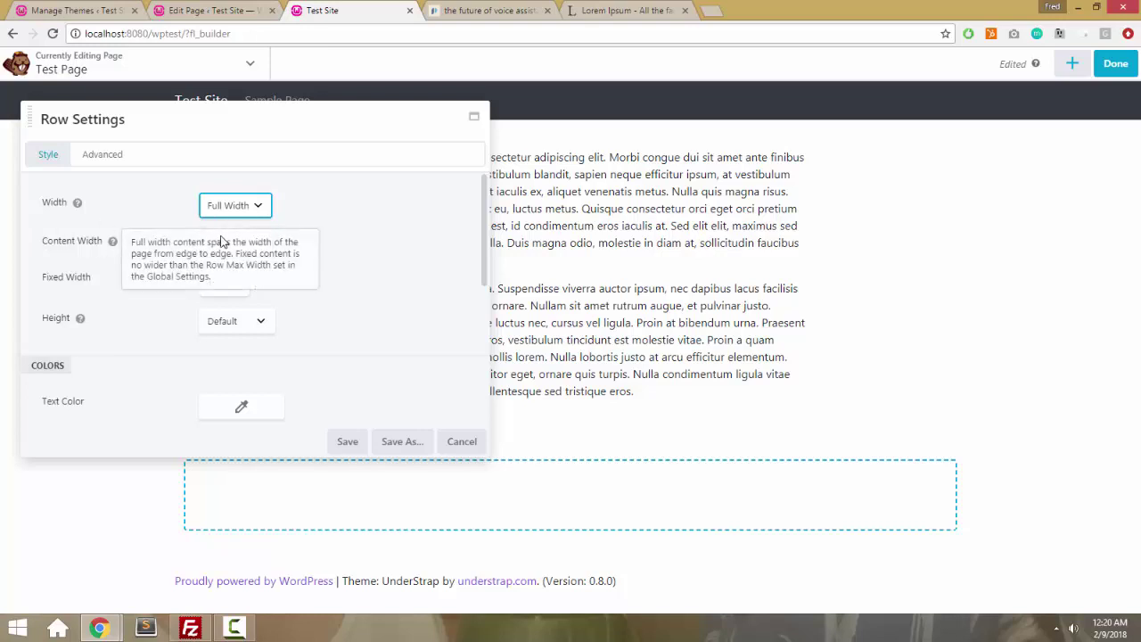
{"action": "left_click", "coordinate": [221, 285]}
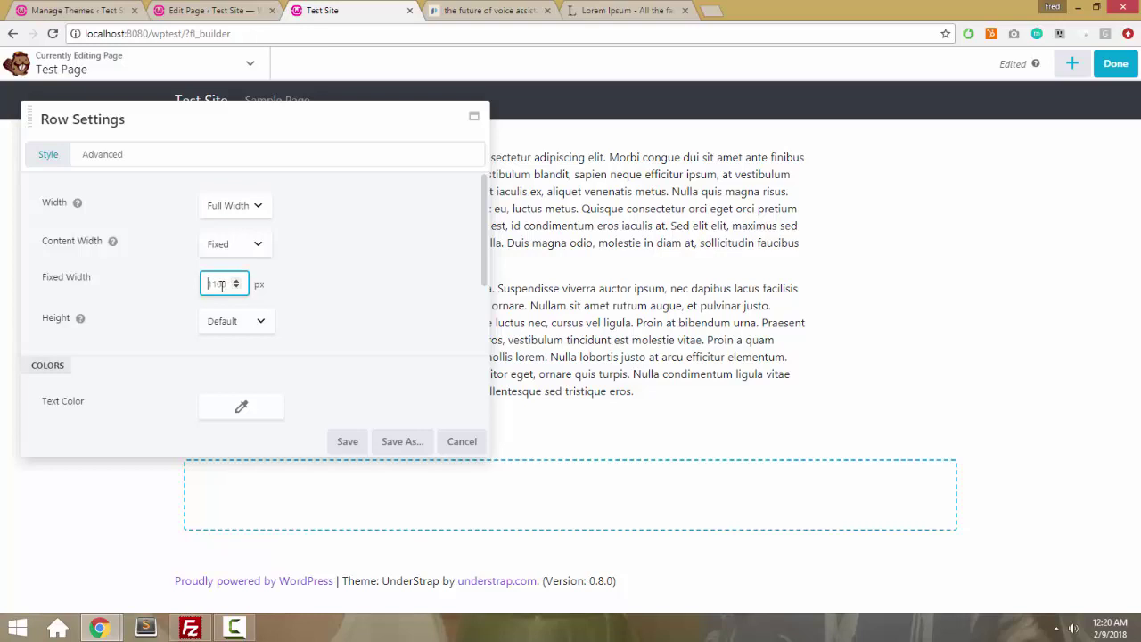
{"action": "left_click", "coordinate": [343, 441]}
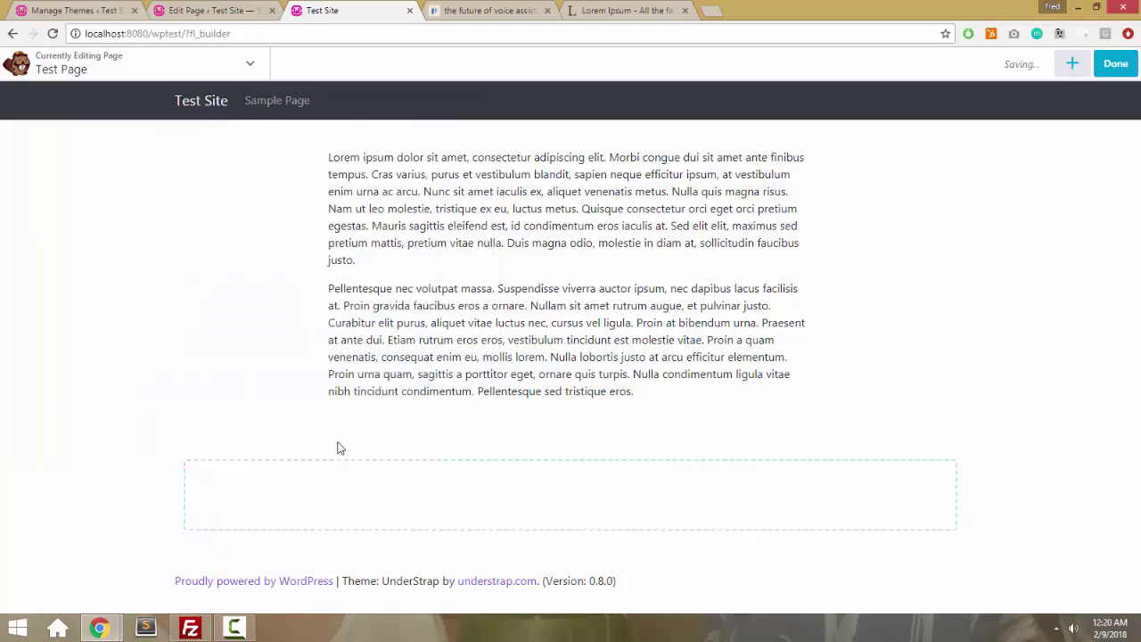
Add a Photo module to the empty full-width row and select the water sunset image IMAG0990.jpg from the media library
{"action": "left_click", "coordinate": [1061, 66]}
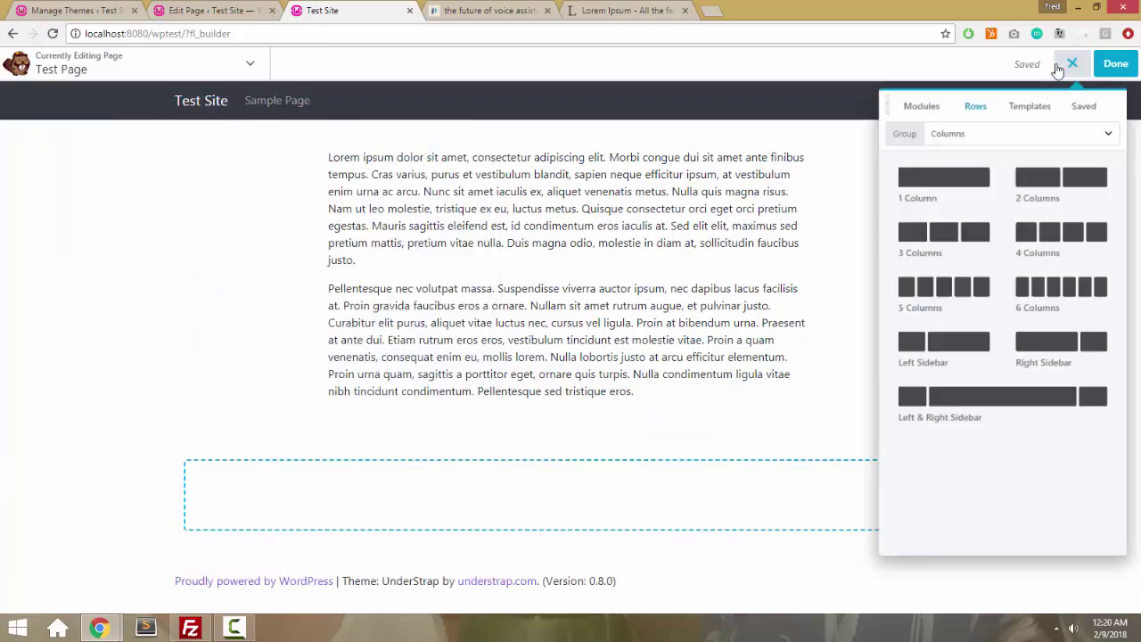
{"action": "left_click", "coordinate": [912, 114]}
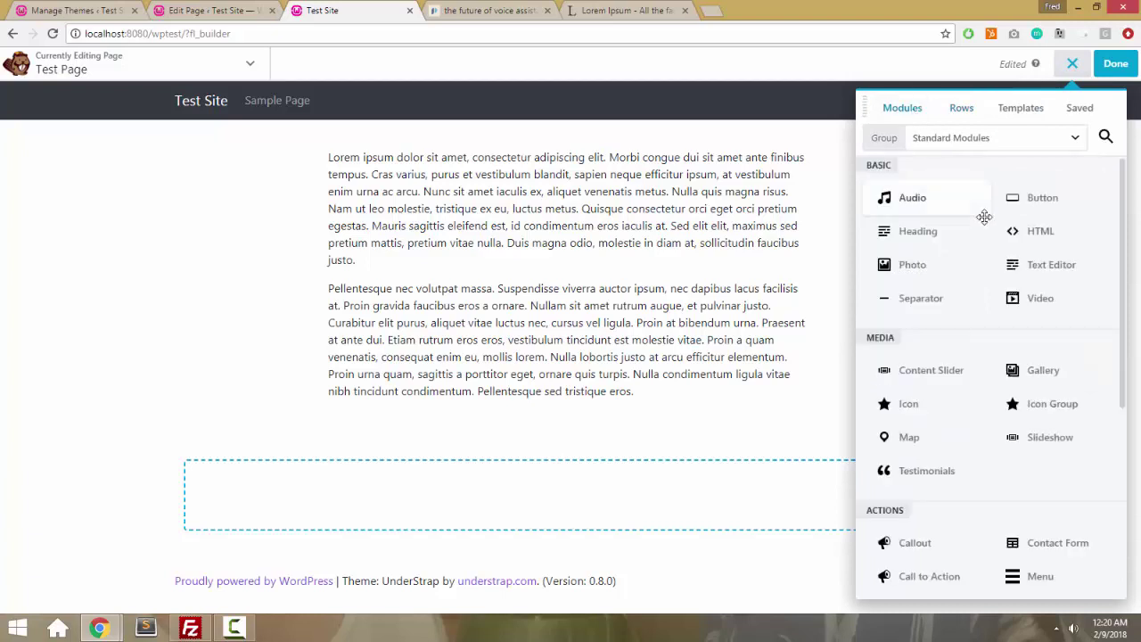
{"action": "left_click_drag", "start_coordinate": [900, 265], "coordinate": [683, 580]}
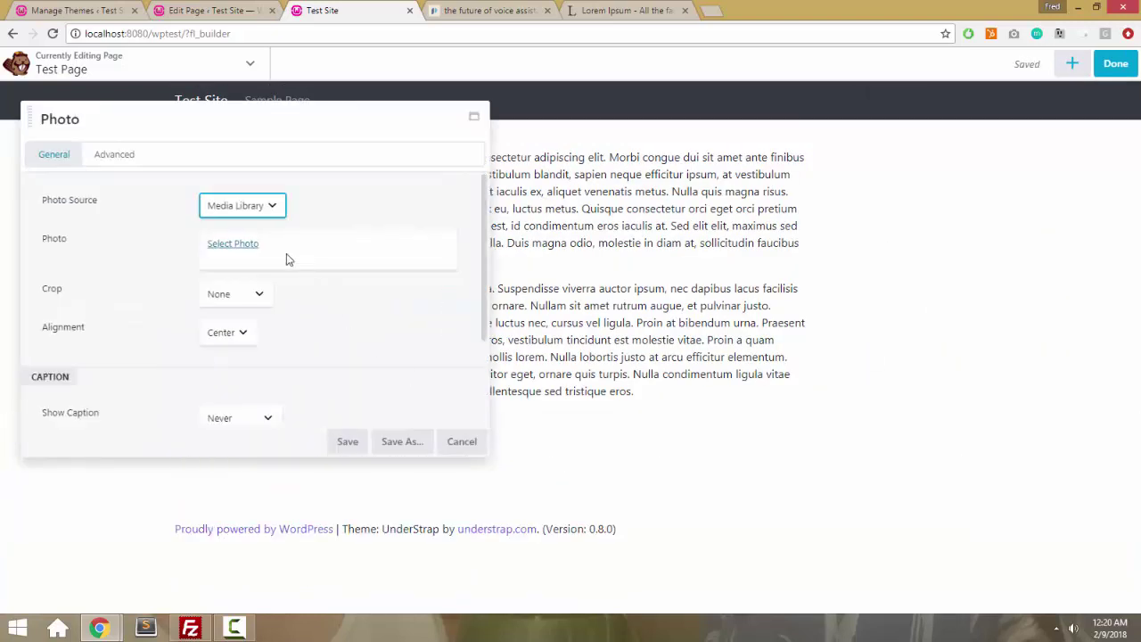
{"action": "left_click", "coordinate": [249, 251]}
{"action": "left_click", "coordinate": [600, 231]}
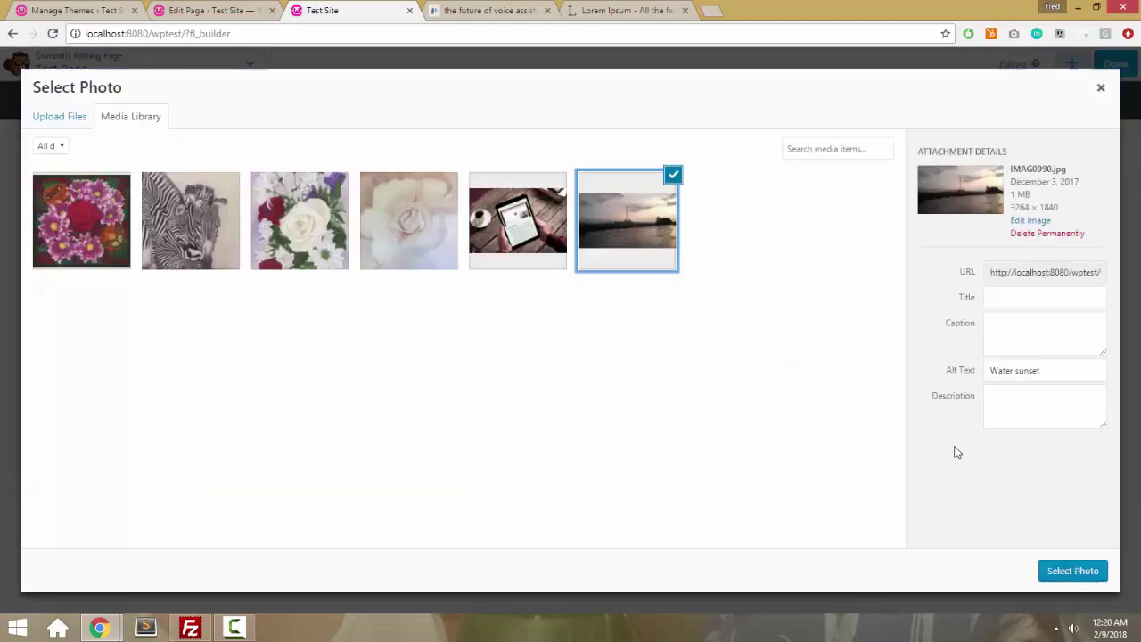
{"action": "double_click", "coordinate": [1016, 207]}
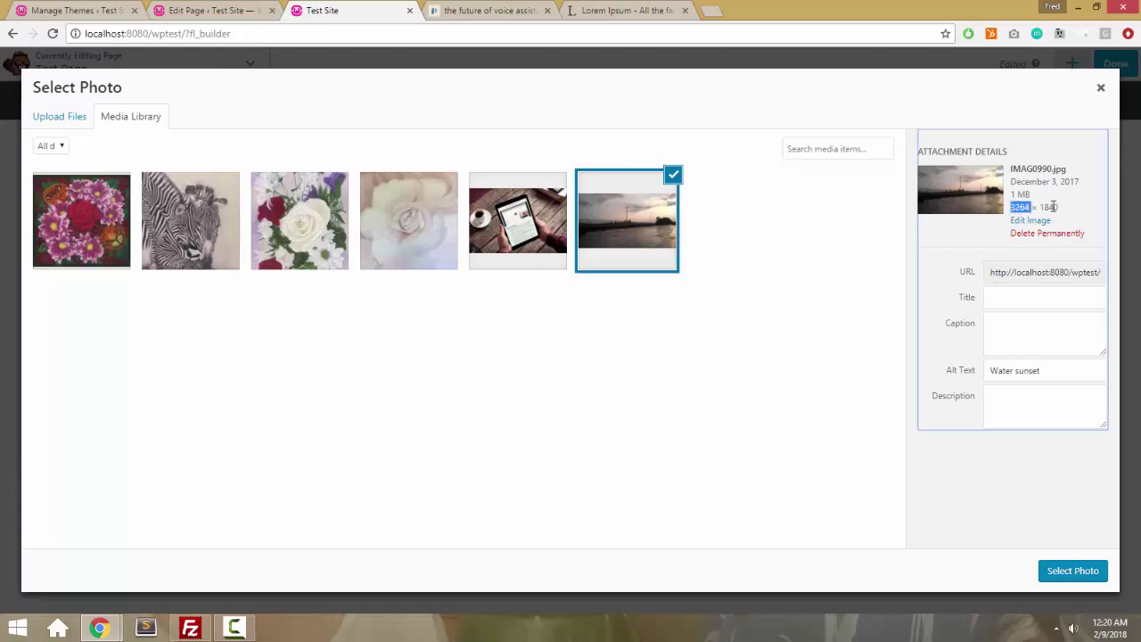
{"action": "left_click", "coordinate": [1061, 571]}
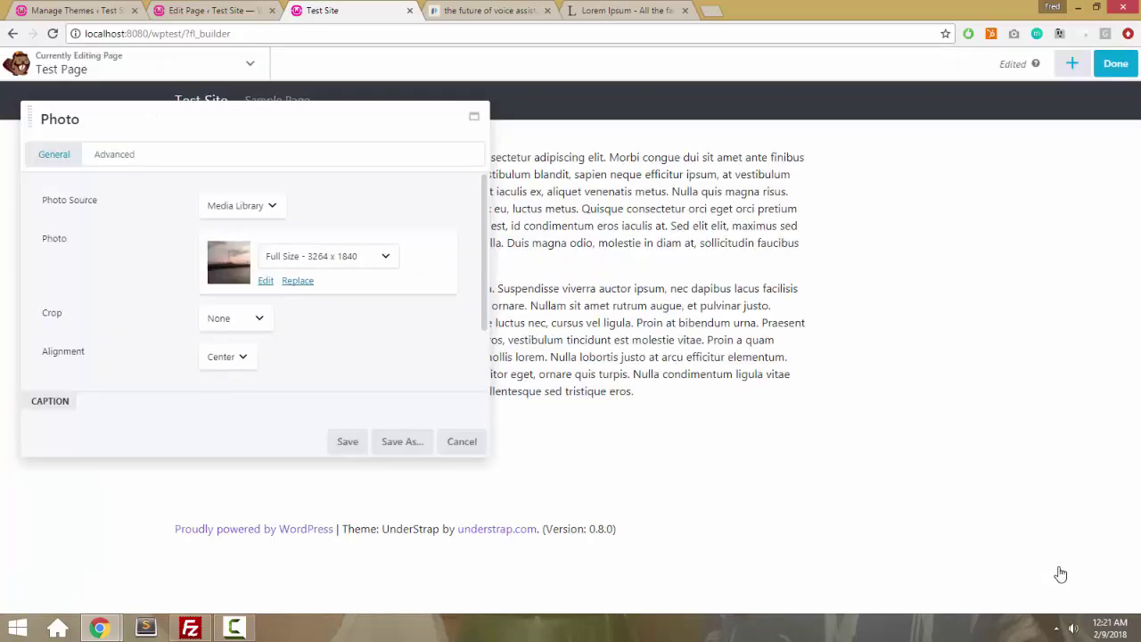
Try the Large - 640 x 361 size for the sunset photo
{"action": "scroll", "coordinate": [330, 321], "scroll_direction": "down", "scroll_amount": 1}
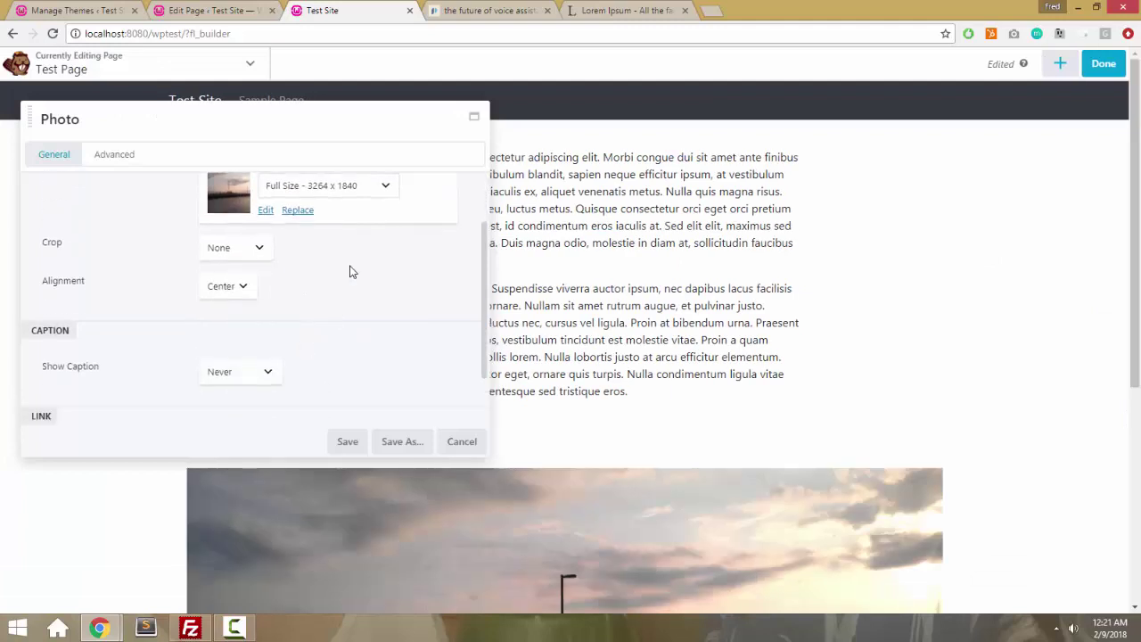
{"action": "left_click", "coordinate": [386, 190]}
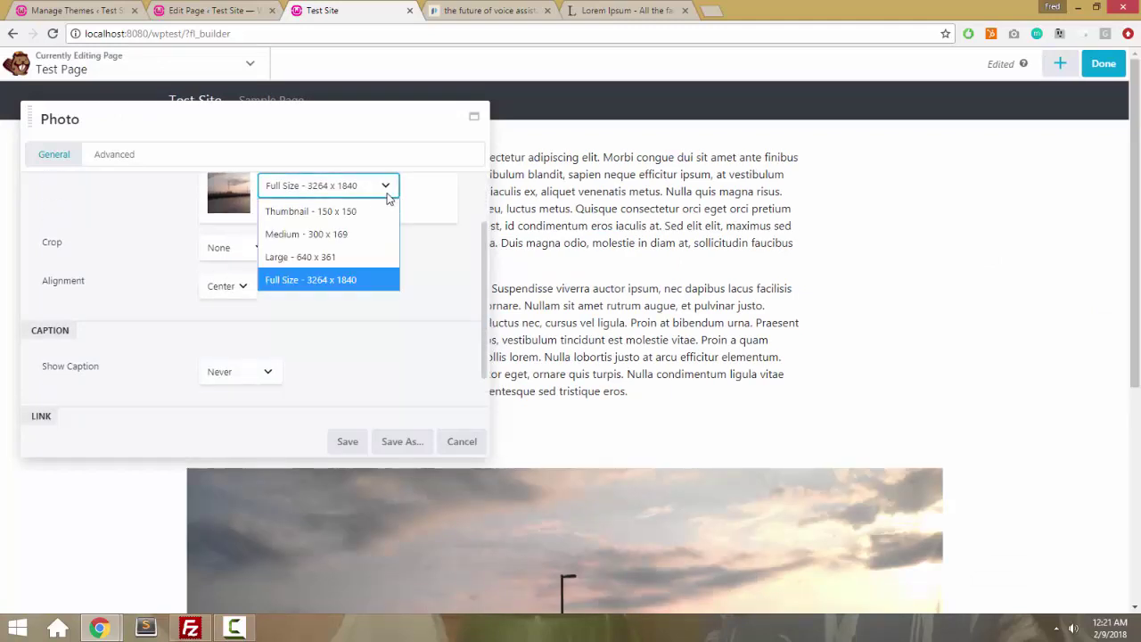
{"action": "left_click", "coordinate": [444, 264]}
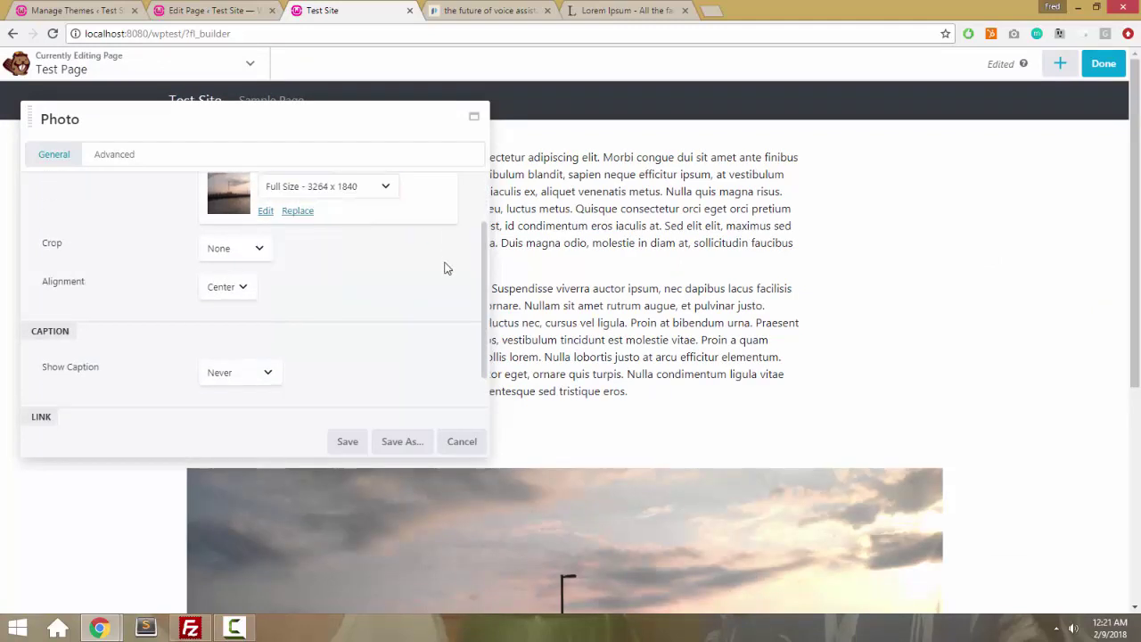
{"action": "scroll", "coordinate": [443, 264], "scroll_direction": "up", "scroll_amount": 1}
{"action": "left_click", "coordinate": [355, 235]}
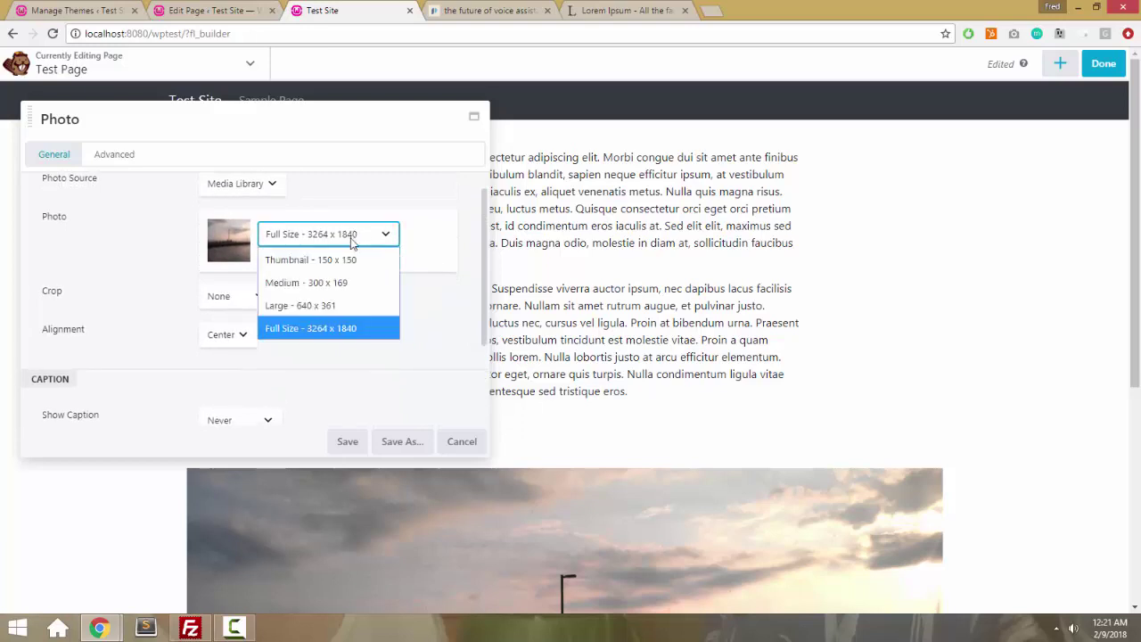
{"action": "left_click", "coordinate": [323, 305]}
{"action": "scroll", "coordinate": [372, 336], "scroll_direction": "down", "scroll_amount": 1}
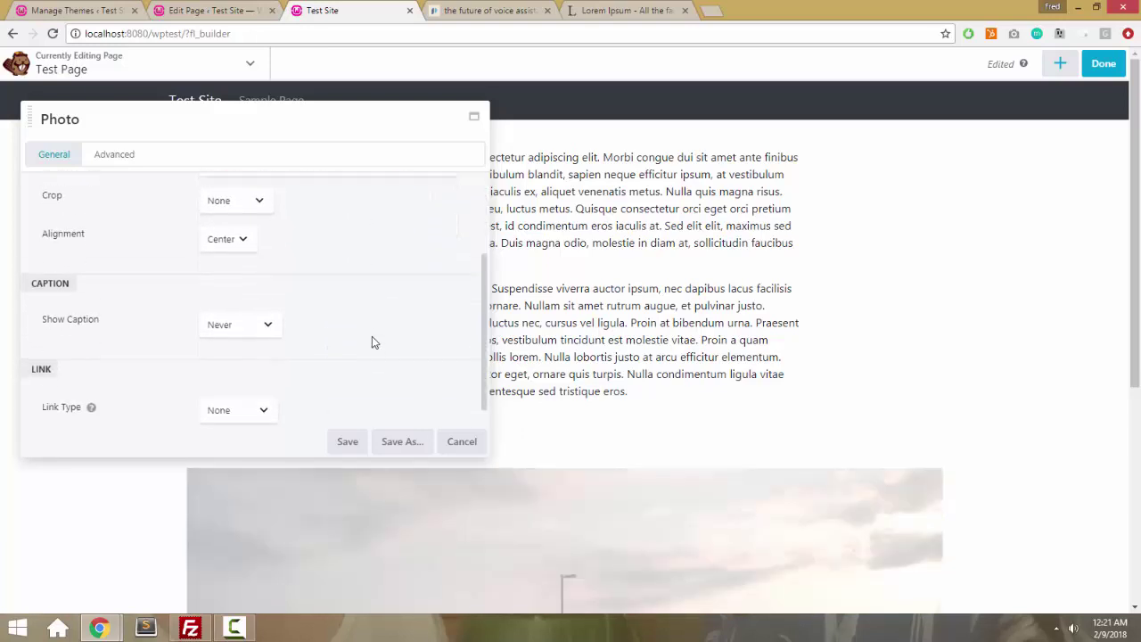
{"action": "scroll", "coordinate": [371, 336], "scroll_direction": "up", "scroll_amount": 1}
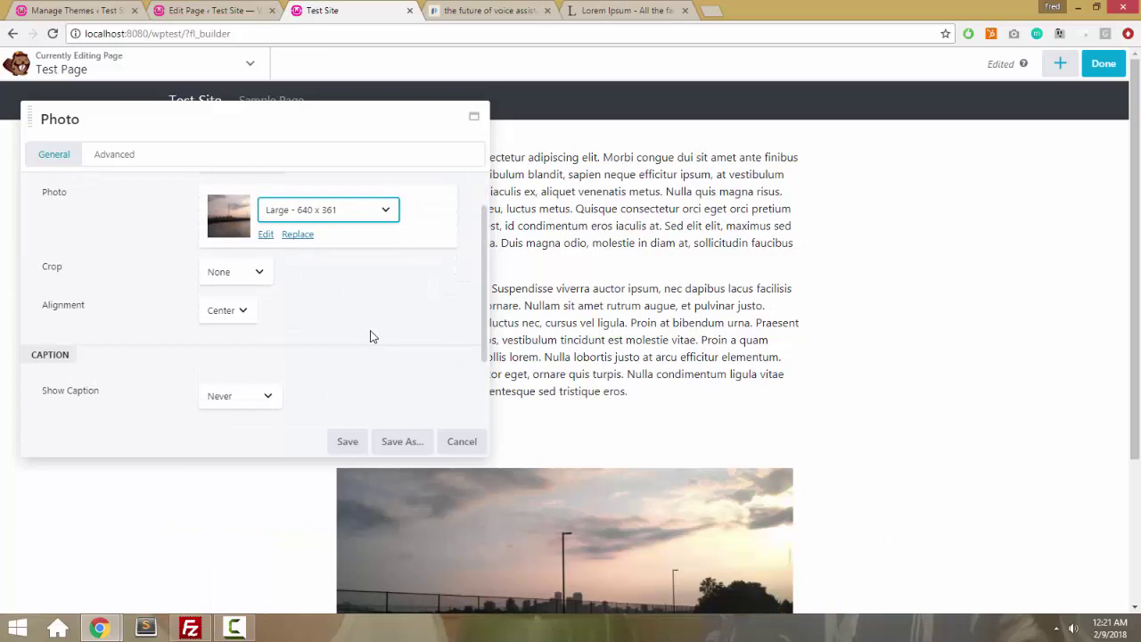
Set the sunset photo's size to Full Size - 3264 x 1840 and save the Photo module
{"action": "left_click", "coordinate": [342, 215]}
{"action": "left_click", "coordinate": [301, 304]}
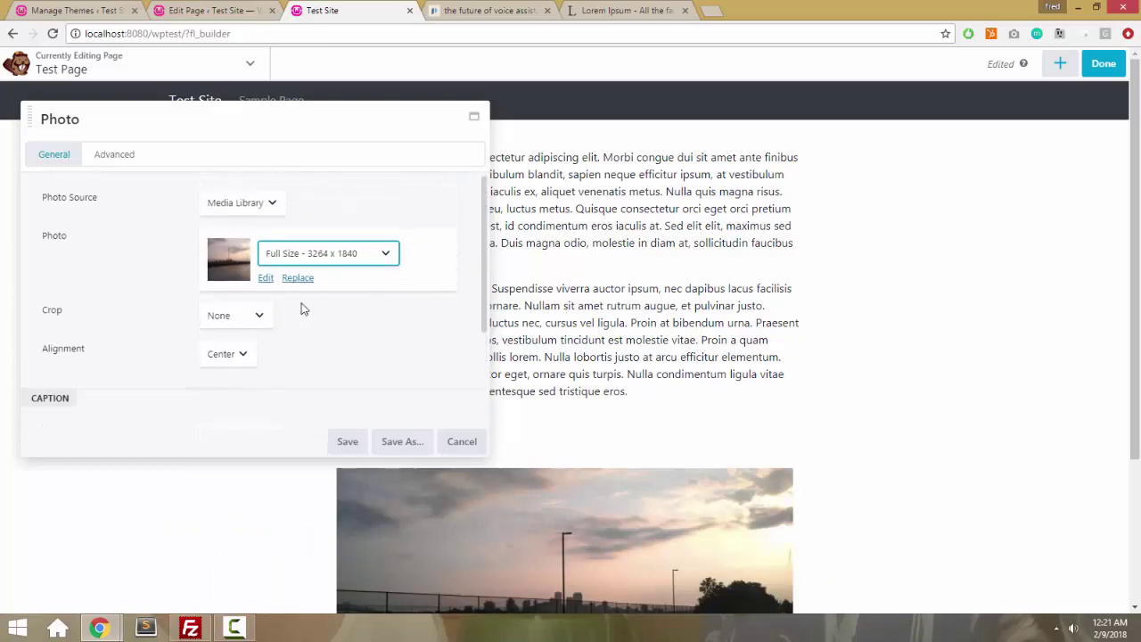
{"action": "scroll", "coordinate": [301, 308], "scroll_direction": "down", "scroll_amount": 1}
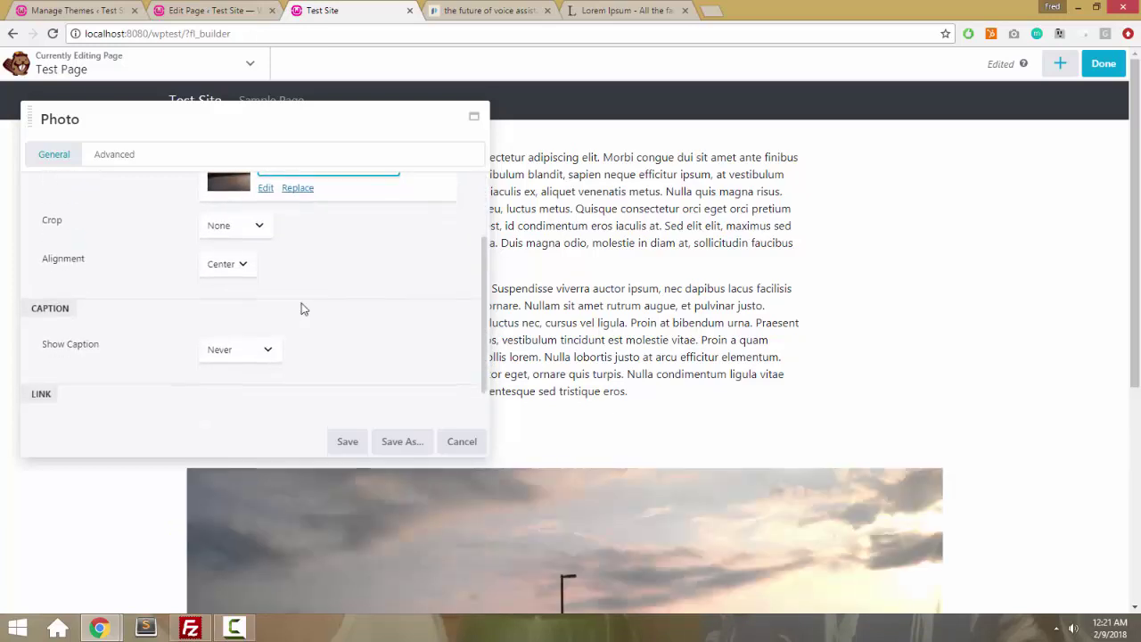
{"action": "left_click", "coordinate": [348, 440]}
Examine how the sunset photo sits below the narrower text row, and check its Photo module settings without changing them
{"action": "scroll", "coordinate": [350, 425], "scroll_direction": "down", "scroll_amount": 2}
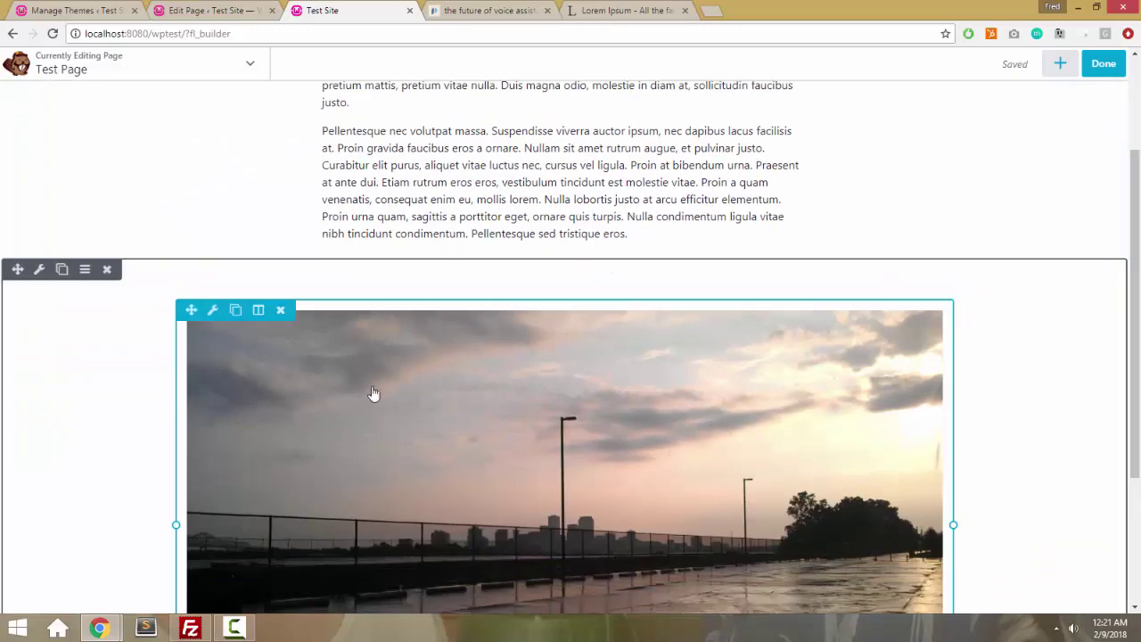
{"action": "scroll", "coordinate": [408, 398], "scroll_direction": "down", "scroll_amount": 3}
{"action": "scroll", "coordinate": [407, 399], "scroll_direction": "up", "scroll_amount": 1}
{"action": "scroll", "coordinate": [408, 398], "scroll_direction": "down", "scroll_amount": 1}
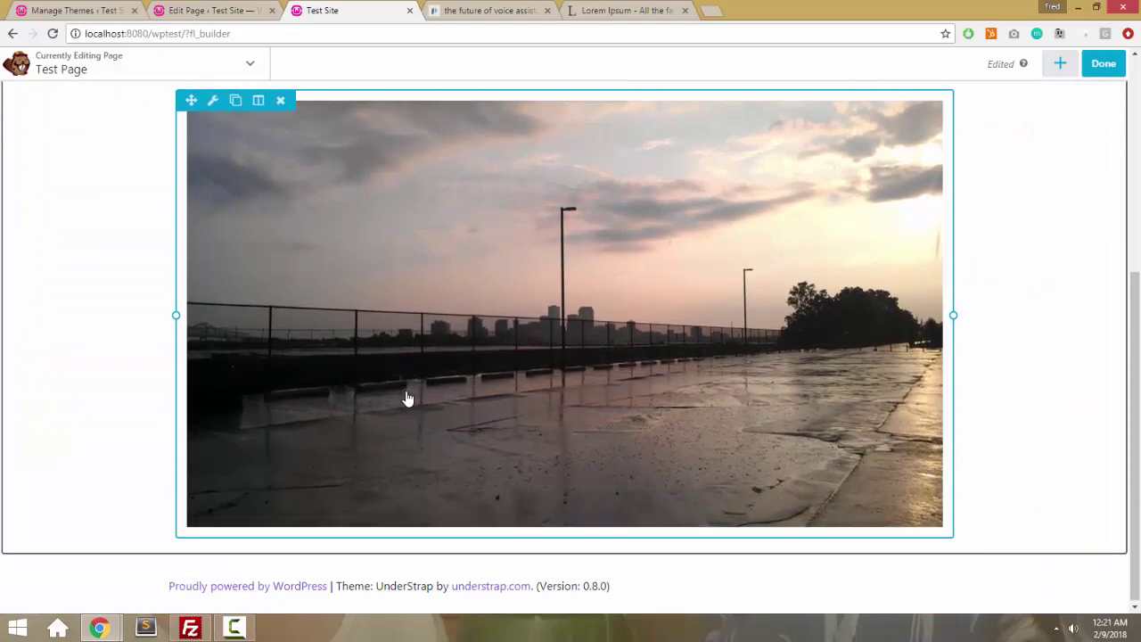
{"action": "scroll", "coordinate": [408, 398], "scroll_direction": "up", "scroll_amount": 1}
{"action": "scroll", "coordinate": [408, 399], "scroll_direction": "up", "scroll_amount": 2}
{"action": "scroll", "coordinate": [407, 398], "scroll_direction": "down", "scroll_amount": 1}
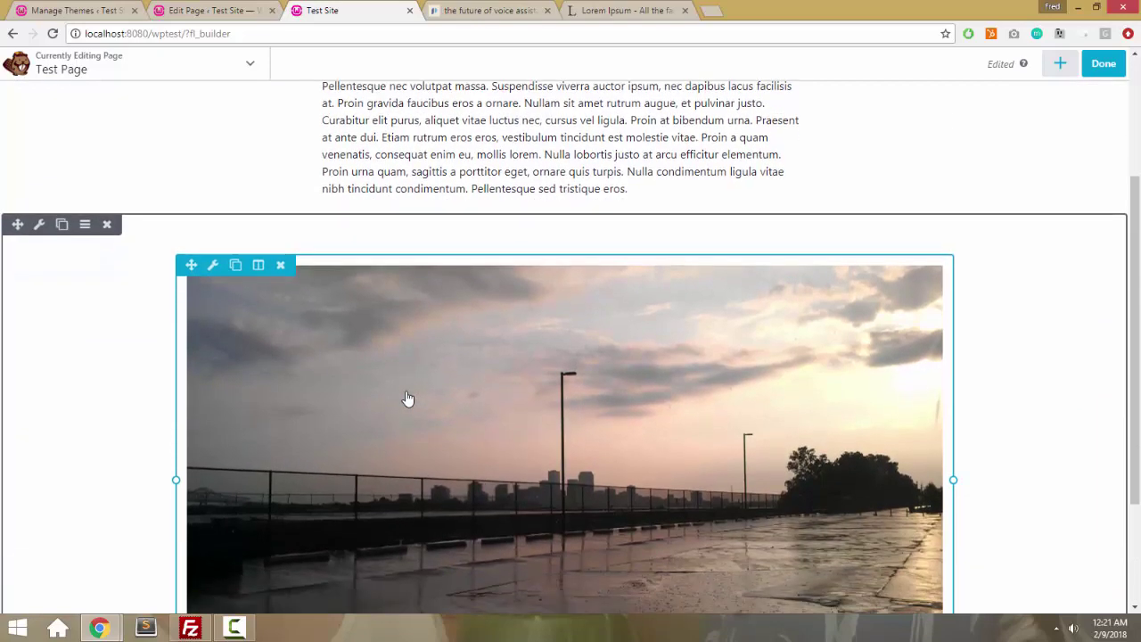
{"action": "scroll", "coordinate": [407, 399], "scroll_direction": "down", "scroll_amount": 2}
{"action": "left_click", "coordinate": [405, 398]}
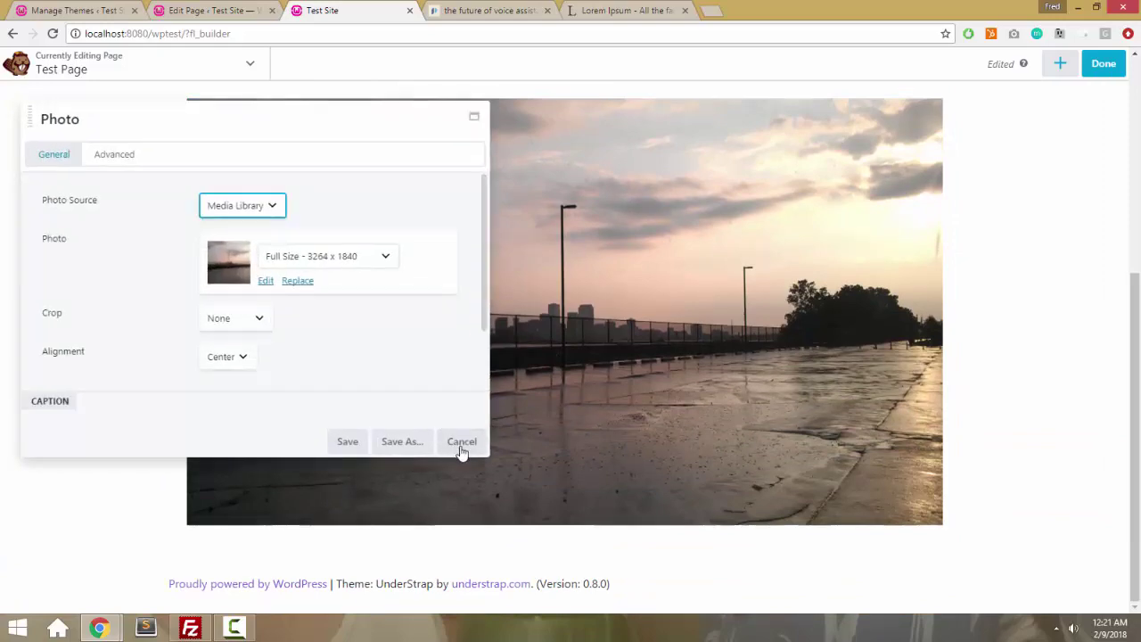
{"action": "left_click", "coordinate": [462, 442]}
{"action": "scroll", "coordinate": [510, 362], "scroll_direction": "up", "scroll_amount": 4}
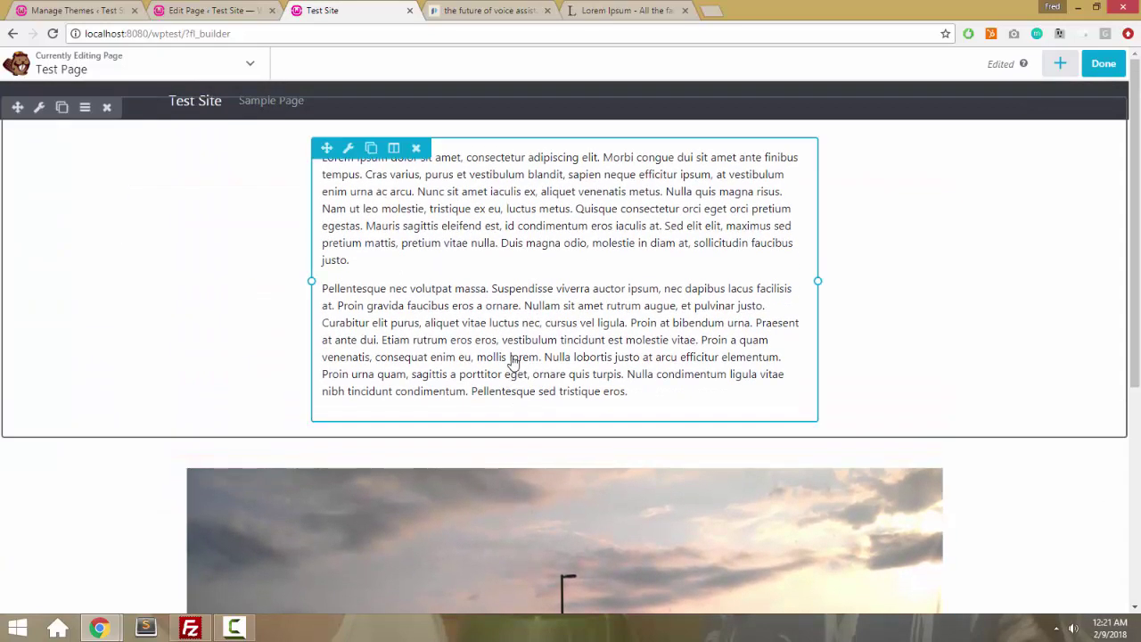
{"action": "scroll", "coordinate": [512, 361], "scroll_direction": "down", "scroll_amount": 4}
{"action": "scroll", "coordinate": [512, 364], "scroll_direction": "up", "scroll_amount": 2}
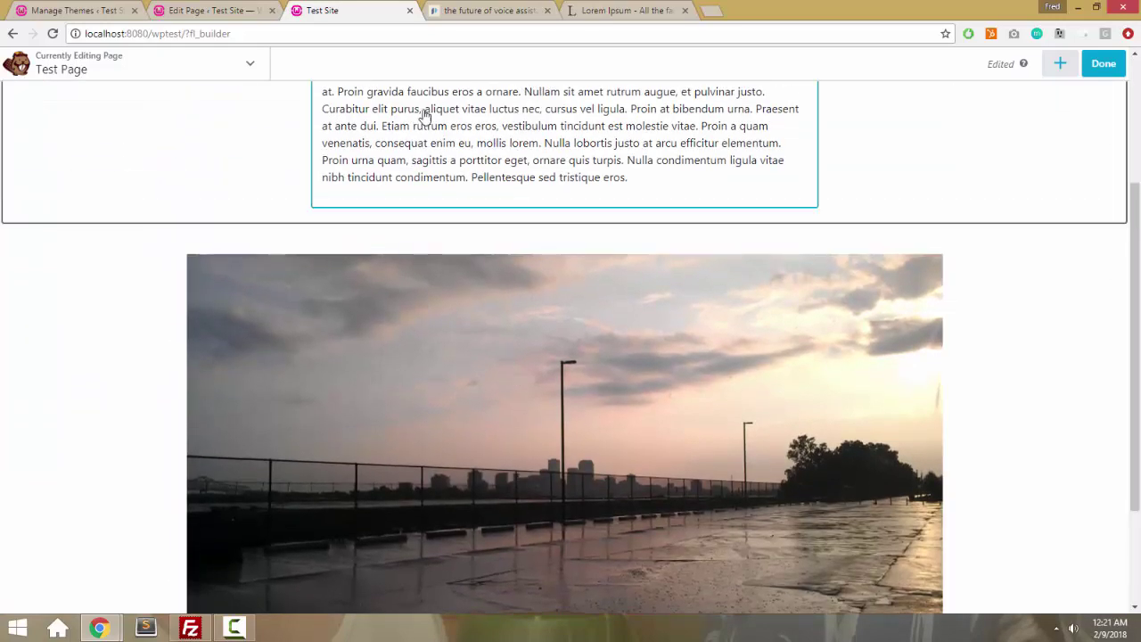
Check the width and content width settings of the photo row, leaving them unchanged
{"action": "mouse_move", "coordinate": [407, 323]}
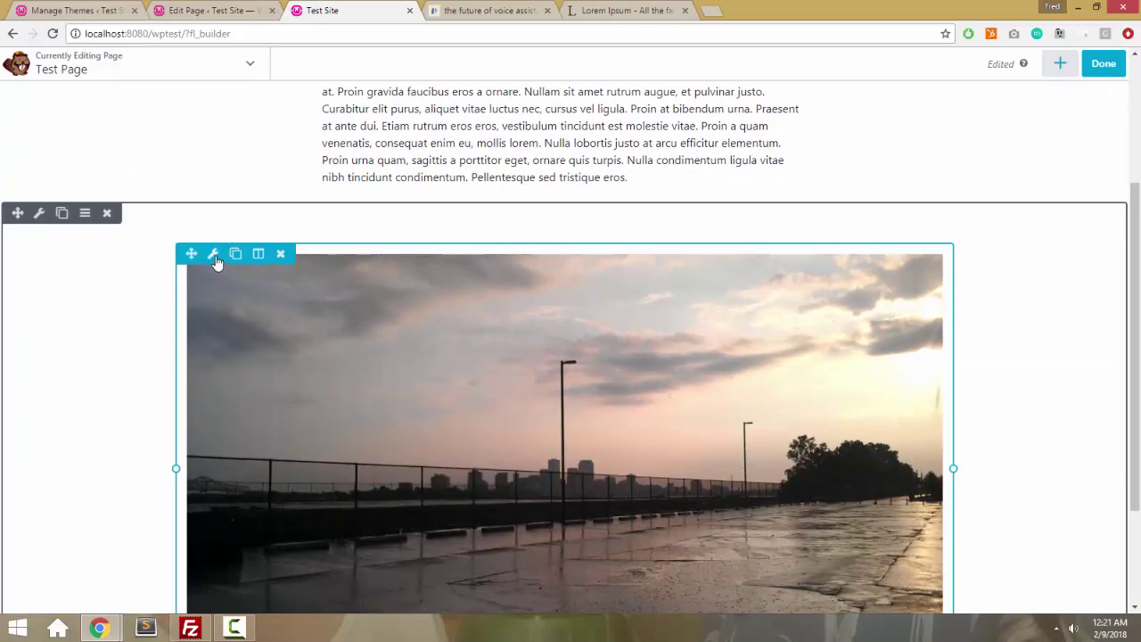
{"action": "left_click", "coordinate": [40, 214]}
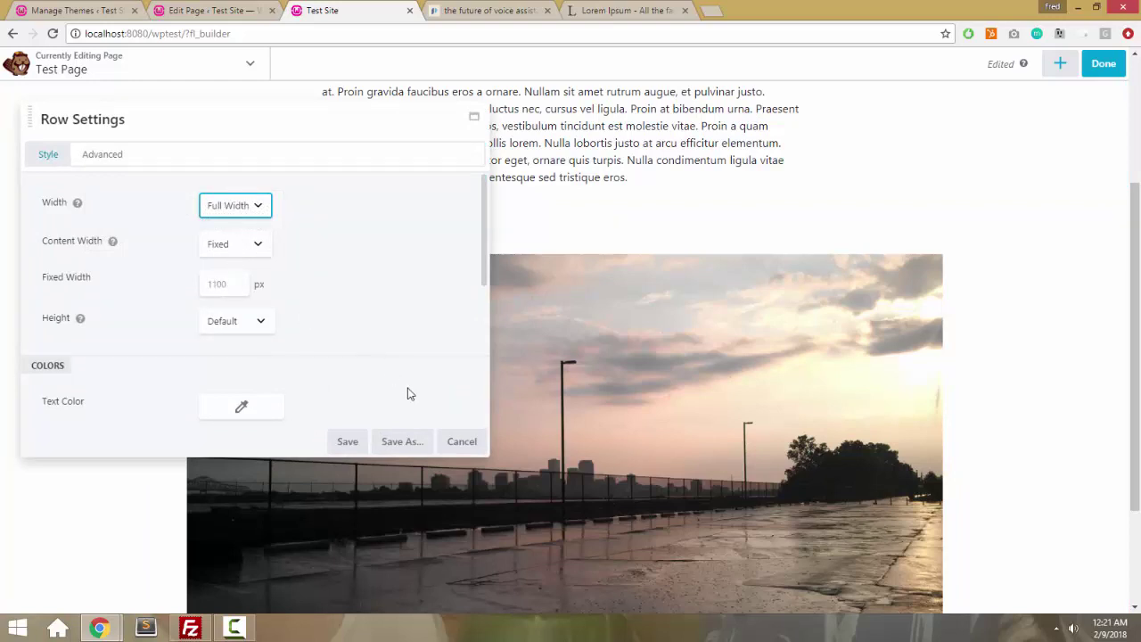
{"action": "left_click", "coordinate": [453, 441]}
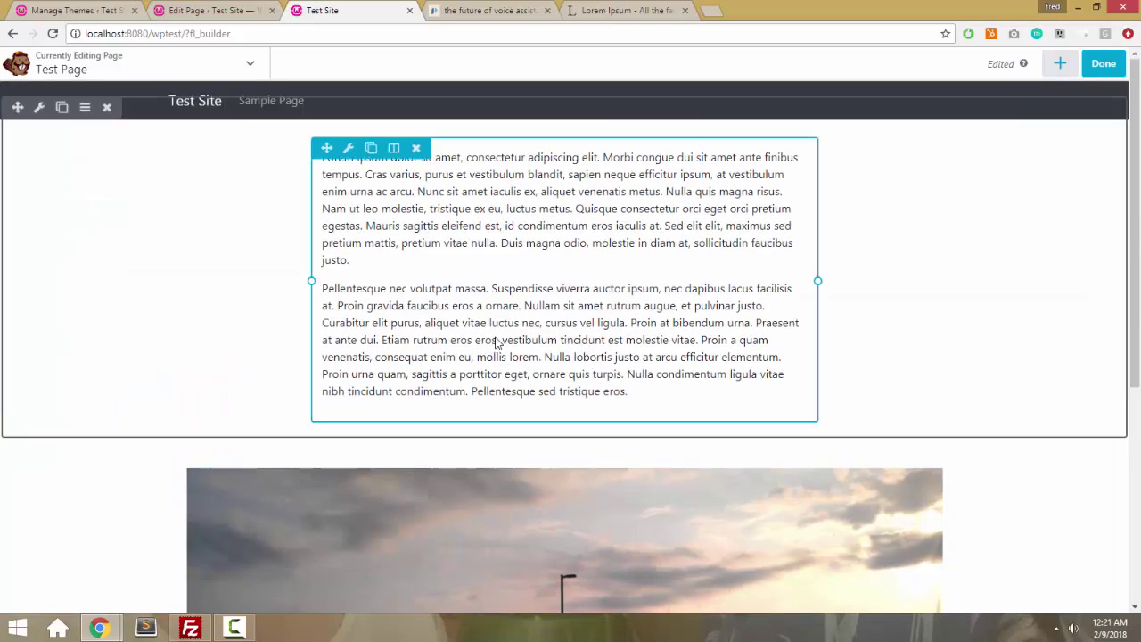
Duplicate the text row and move the copy below the photo row
{"action": "scroll", "coordinate": [548, 249], "scroll_direction": "down", "scroll_amount": 3}
{"action": "scroll", "coordinate": [547, 250], "scroll_direction": "up", "scroll_amount": 3}
{"action": "left_click", "coordinate": [58, 110]}
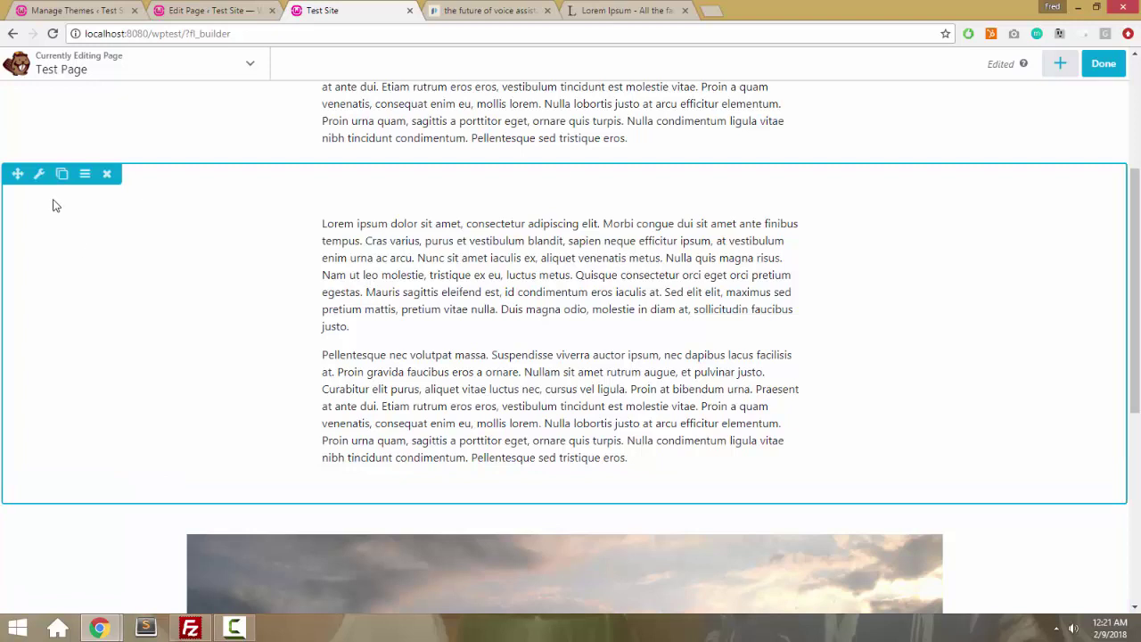
{"action": "left_click_drag", "start_coordinate": [20, 174], "coordinate": [119, 578]}
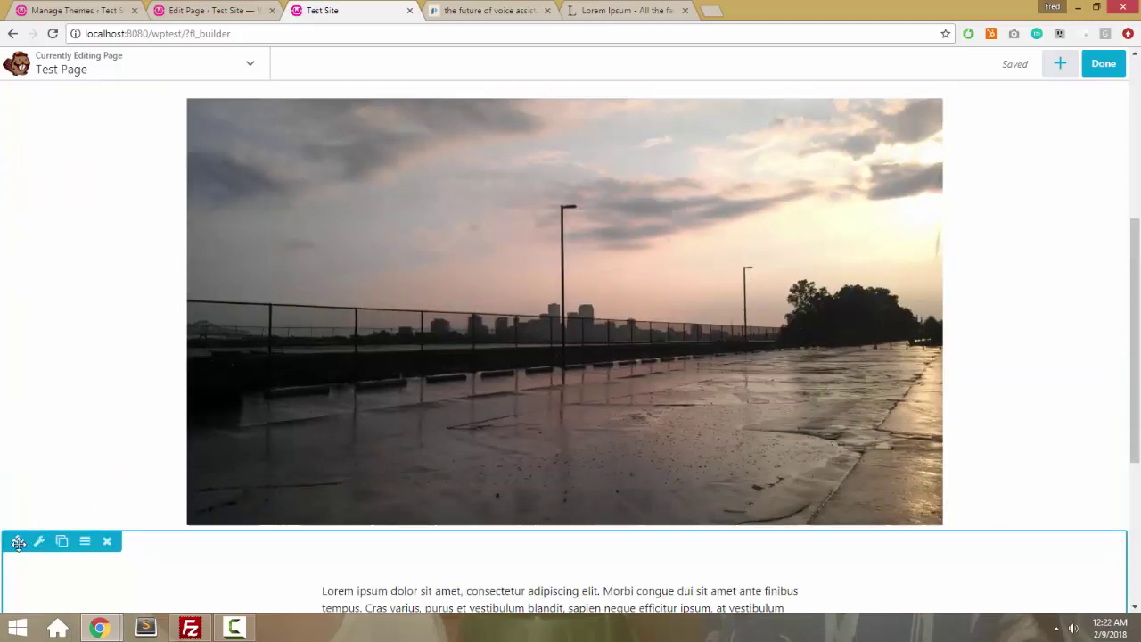
Set the top padding of the text row below the photo to 0 px and save its row settings
{"action": "scroll", "coordinate": [202, 562], "scroll_direction": "down", "scroll_amount": 4}
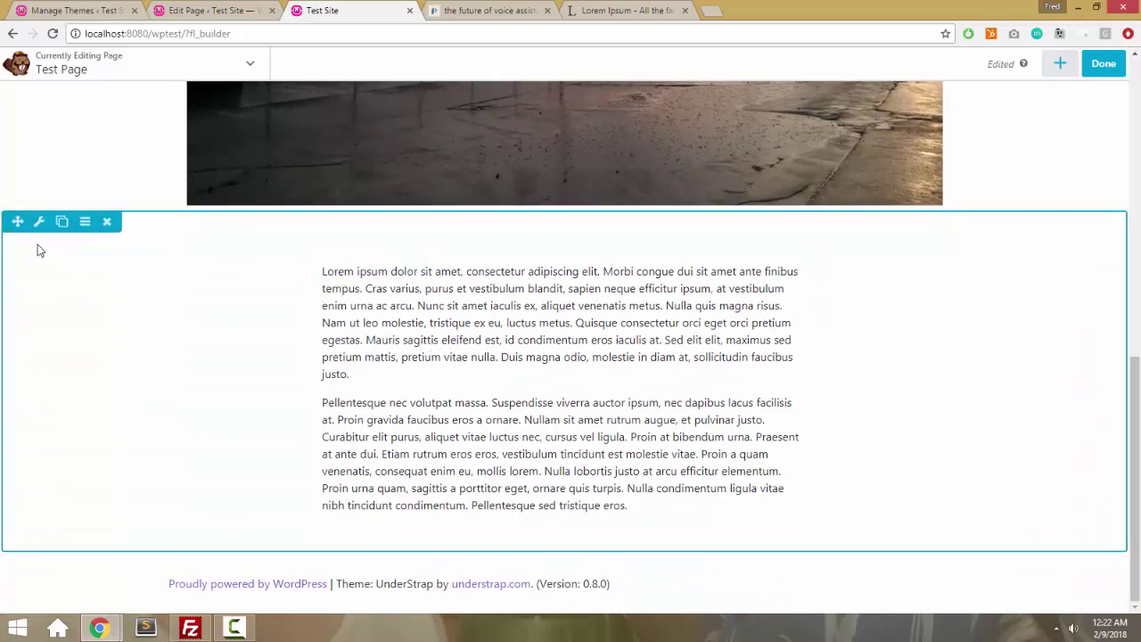
{"action": "left_click", "coordinate": [39, 229]}
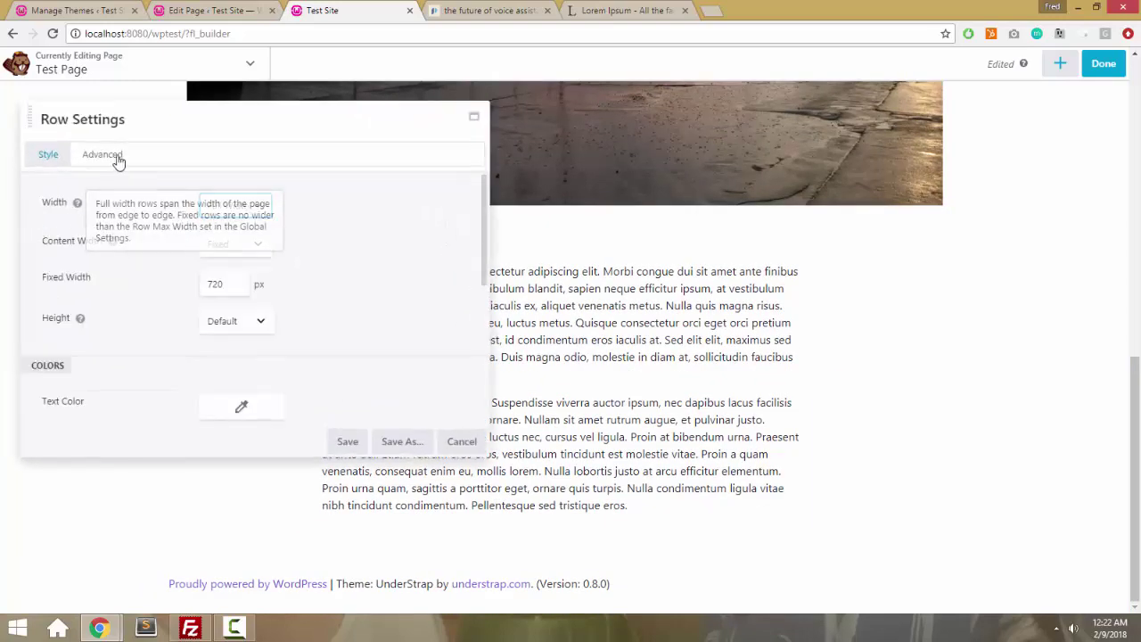
{"action": "left_click", "coordinate": [111, 161]}
{"action": "left_click", "coordinate": [233, 224]}
{"action": "left_click", "coordinate": [233, 279]}
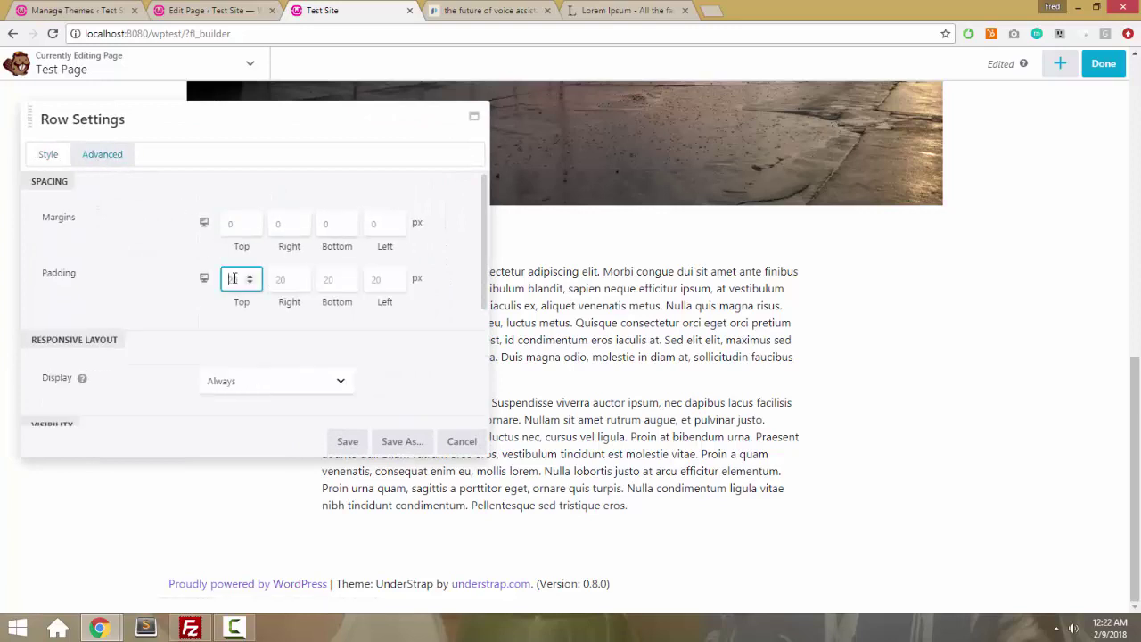
{"action": "type", "text": "0"}
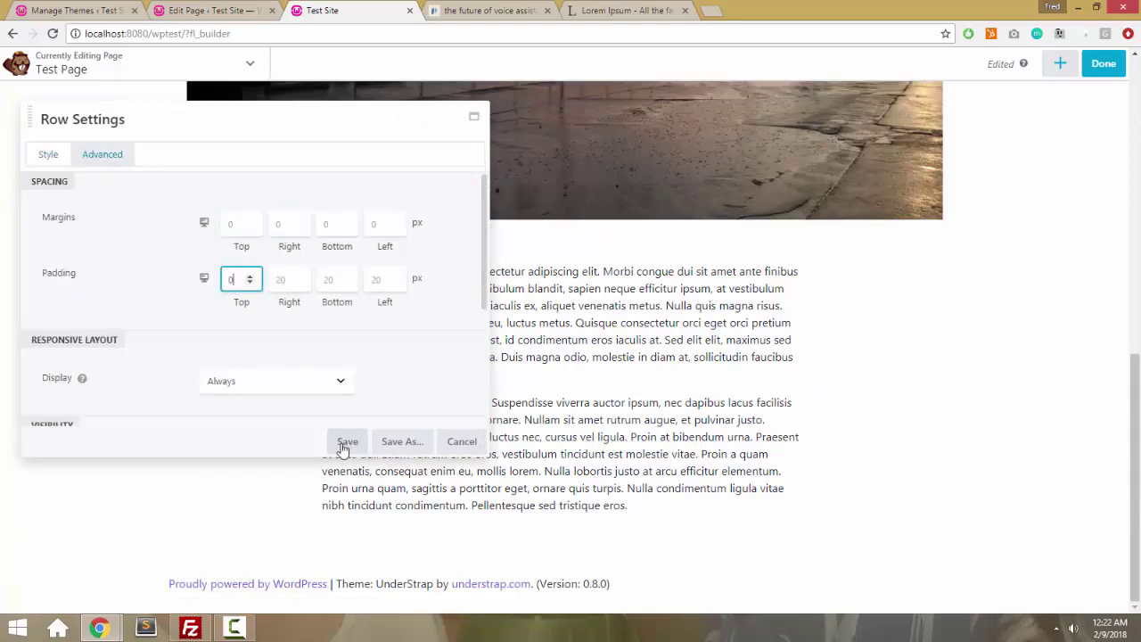
{"action": "left_click", "coordinate": [346, 442]}
Set the photo row's top padding to 0 px and save its row settings
{"action": "scroll", "coordinate": [340, 442], "scroll_direction": "up", "scroll_amount": 3}
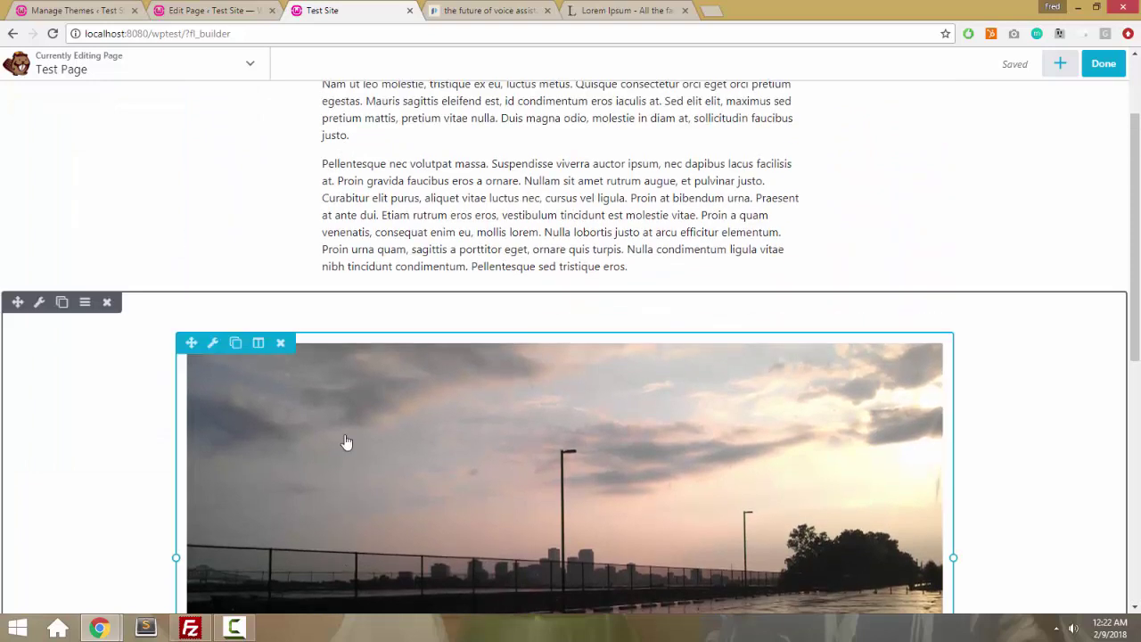
{"action": "left_click", "coordinate": [40, 306]}
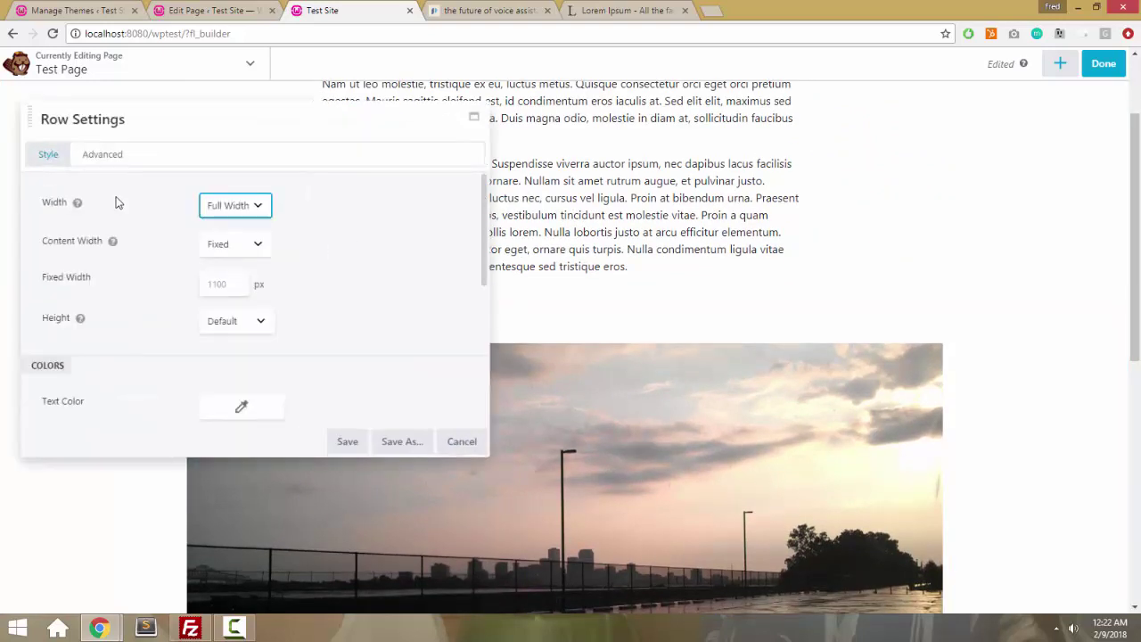
{"action": "left_click", "coordinate": [106, 159]}
{"action": "left_click", "coordinate": [239, 224]}
{"action": "left_click", "coordinate": [236, 279]}
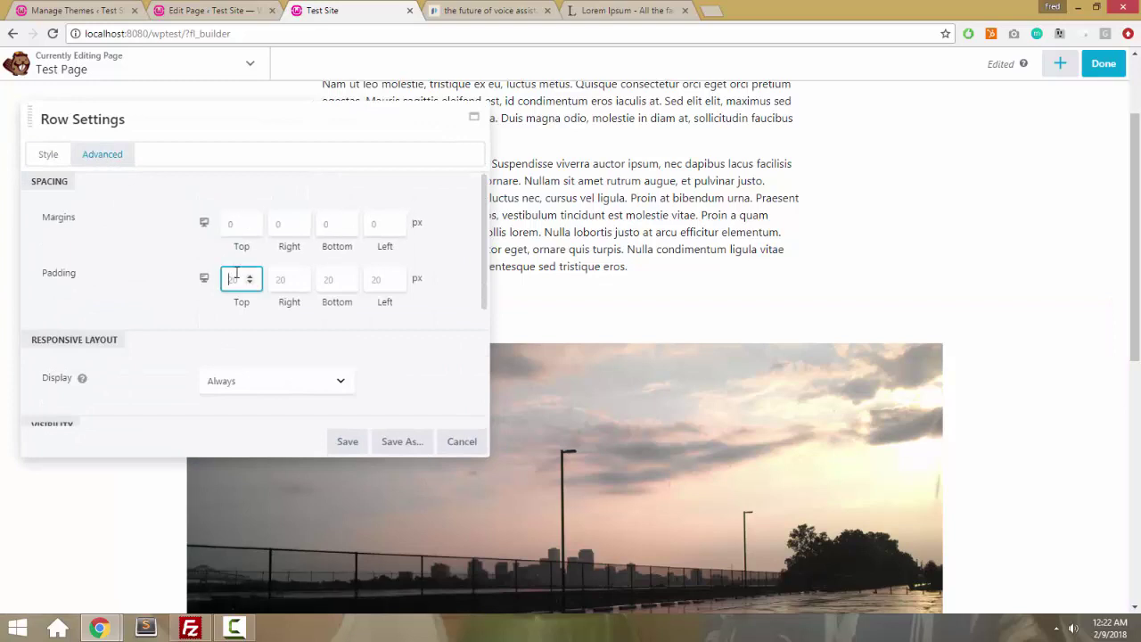
{"action": "type", "text": "0"}
{"action": "left_click", "coordinate": [353, 440]}
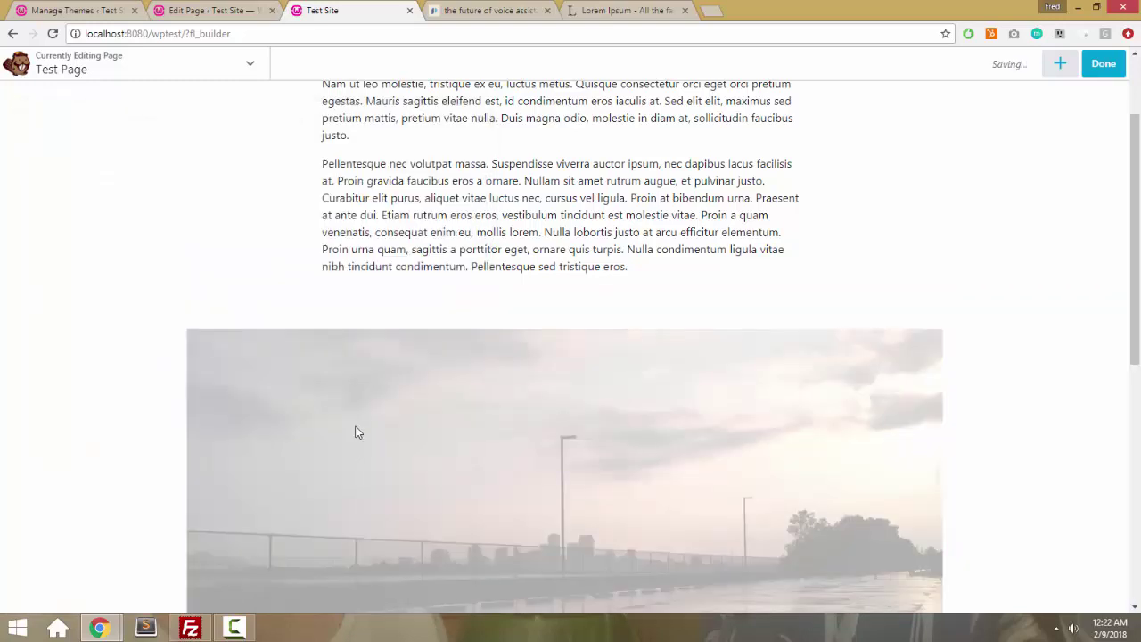
Finish editing the test page and publish the layout changes
{"action": "scroll", "coordinate": [383, 349], "scroll_direction": "up", "scroll_amount": 2}
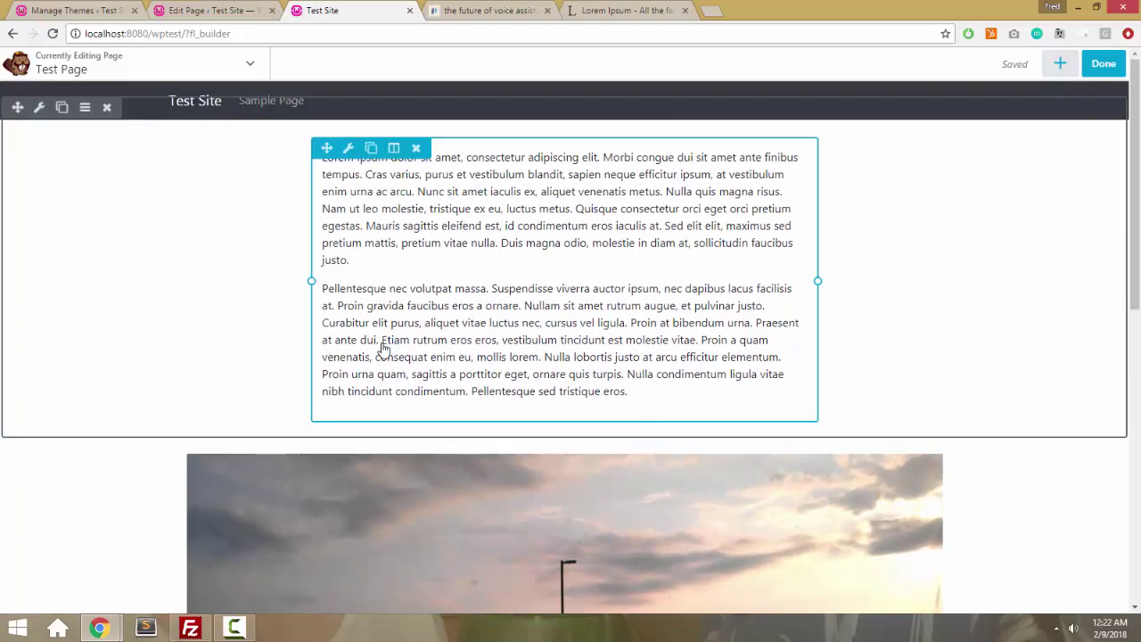
{"action": "left_click", "coordinate": [1096, 71]}
{"action": "left_click", "coordinate": [1043, 67]}
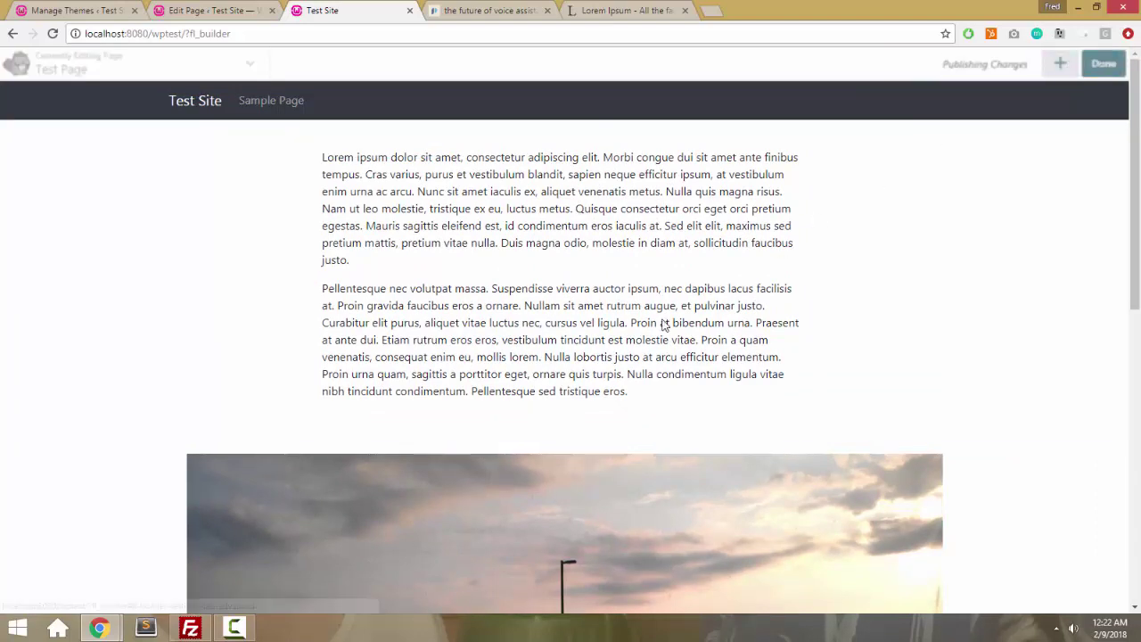
Review the published test page's text rows and photo row from the header down to the footer
{"action": "scroll", "coordinate": [665, 326], "scroll_direction": "down", "scroll_amount": 4}
{"action": "scroll", "coordinate": [664, 326], "scroll_direction": "up", "scroll_amount": 4}
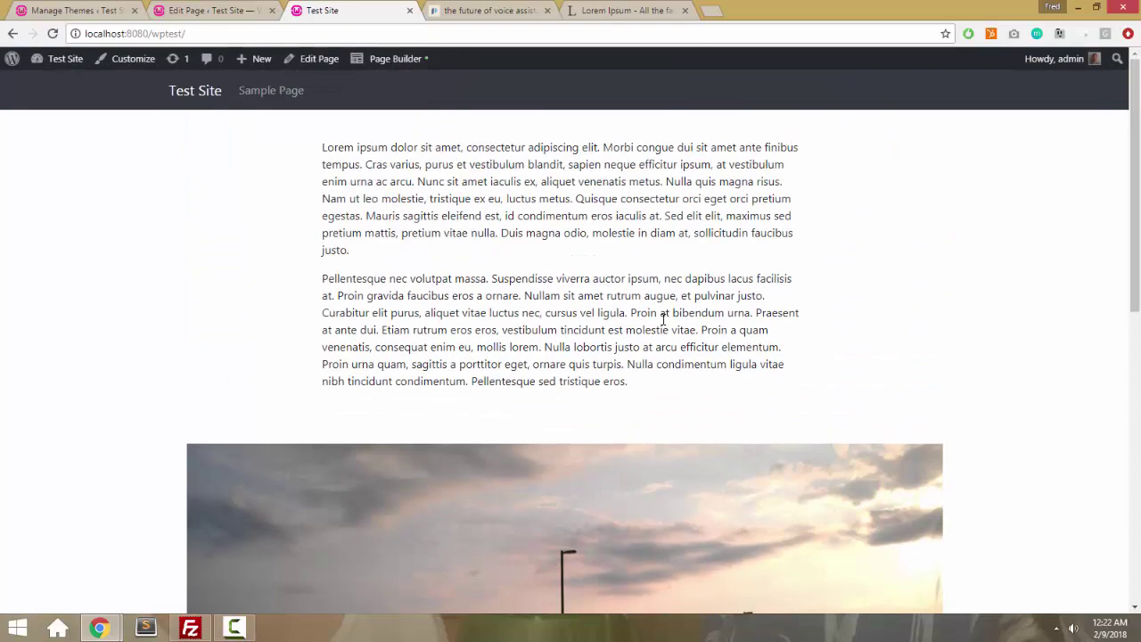
{"action": "scroll", "coordinate": [664, 319], "scroll_direction": "down", "scroll_amount": 2}
{"action": "scroll", "coordinate": [663, 319], "scroll_direction": "up", "scroll_amount": 2}
{"action": "scroll", "coordinate": [663, 319], "scroll_direction": "down", "scroll_amount": 3}
{"action": "scroll", "coordinate": [664, 319], "scroll_direction": "up", "scroll_amount": 3}
{"action": "scroll", "coordinate": [572, 306], "scroll_direction": "down", "scroll_amount": 4}
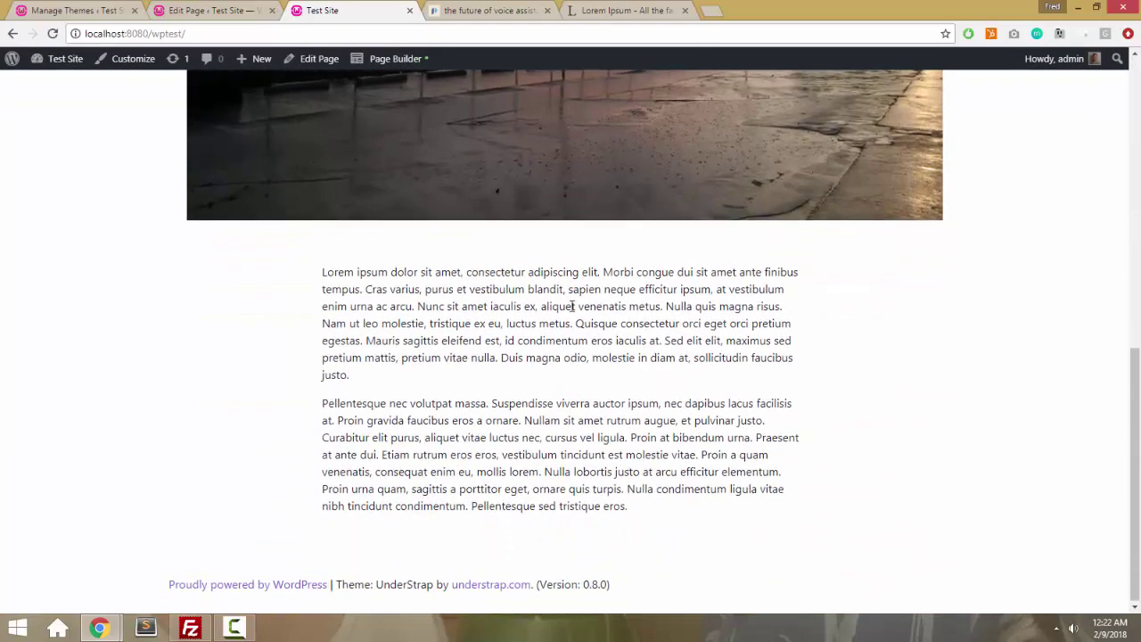
{"action": "scroll", "coordinate": [571, 305], "scroll_direction": "up", "scroll_amount": 4}
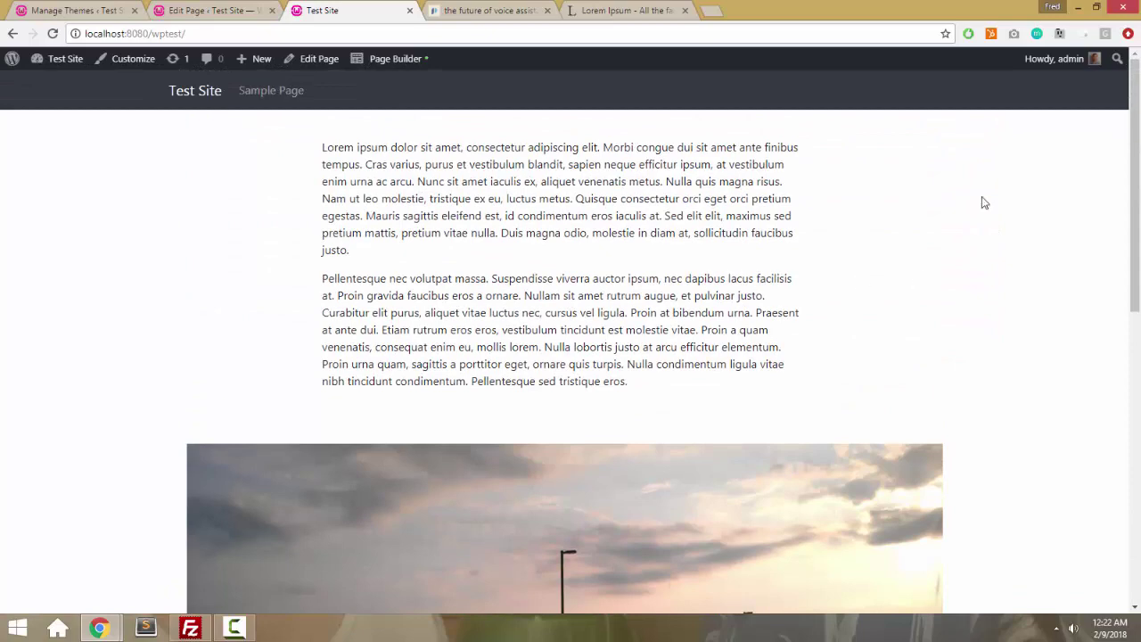
Check the test page's responsive layout by narrowing the browser window, widening it again and restoring it to full size
{"action": "left_click", "coordinate": [1097, 7]}
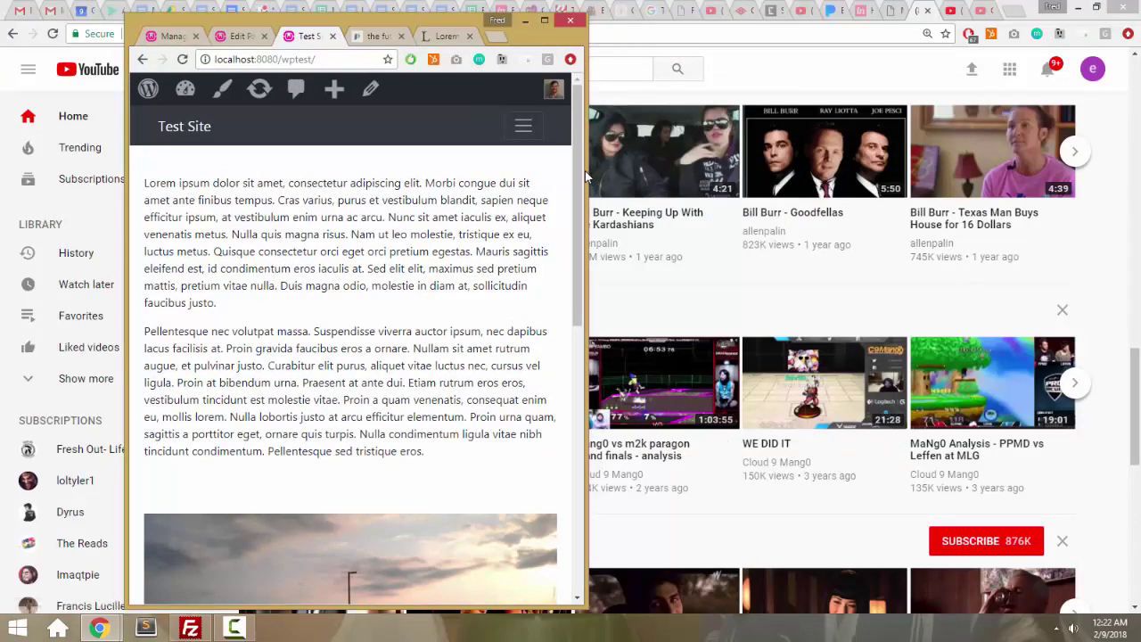
{"action": "left_click_drag", "start_coordinate": [584, 170], "coordinate": [396, 168]}
{"action": "scroll", "coordinate": [317, 306], "scroll_direction": "down", "scroll_amount": 5}
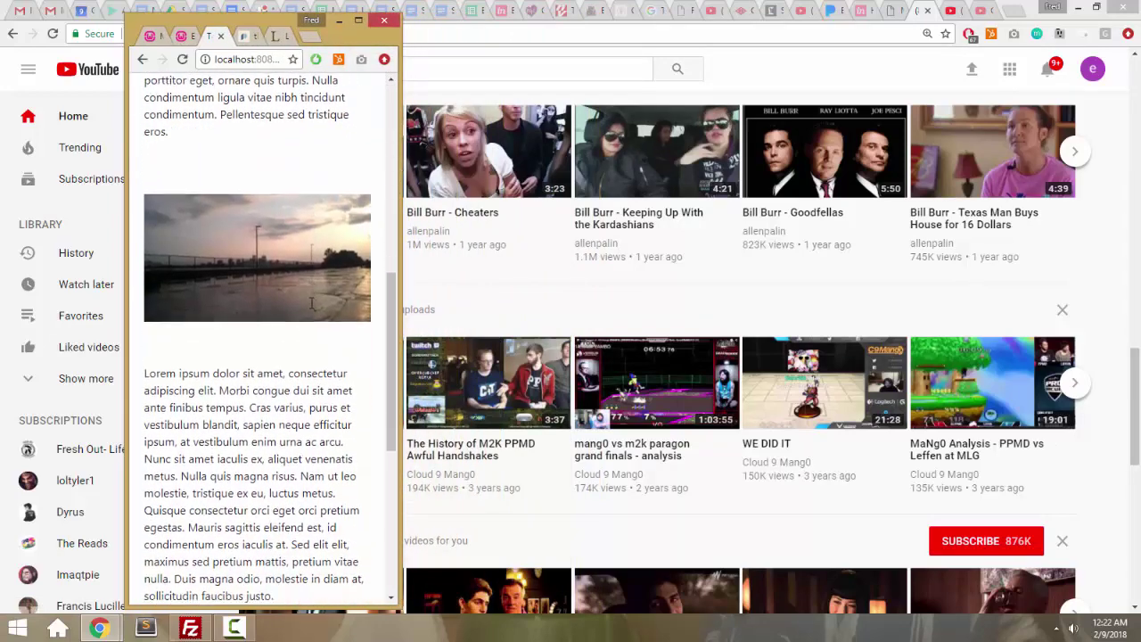
{"action": "left_click_drag", "start_coordinate": [400, 292], "coordinate": [1107, 278]}
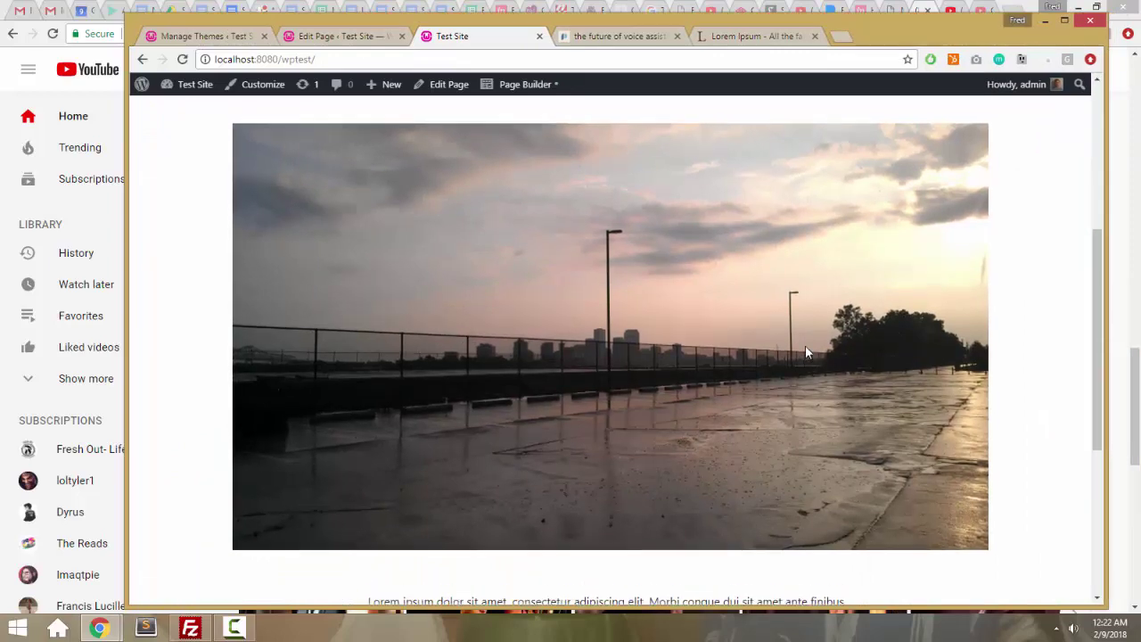
{"action": "scroll", "coordinate": [805, 345], "scroll_direction": "down", "scroll_amount": 5}
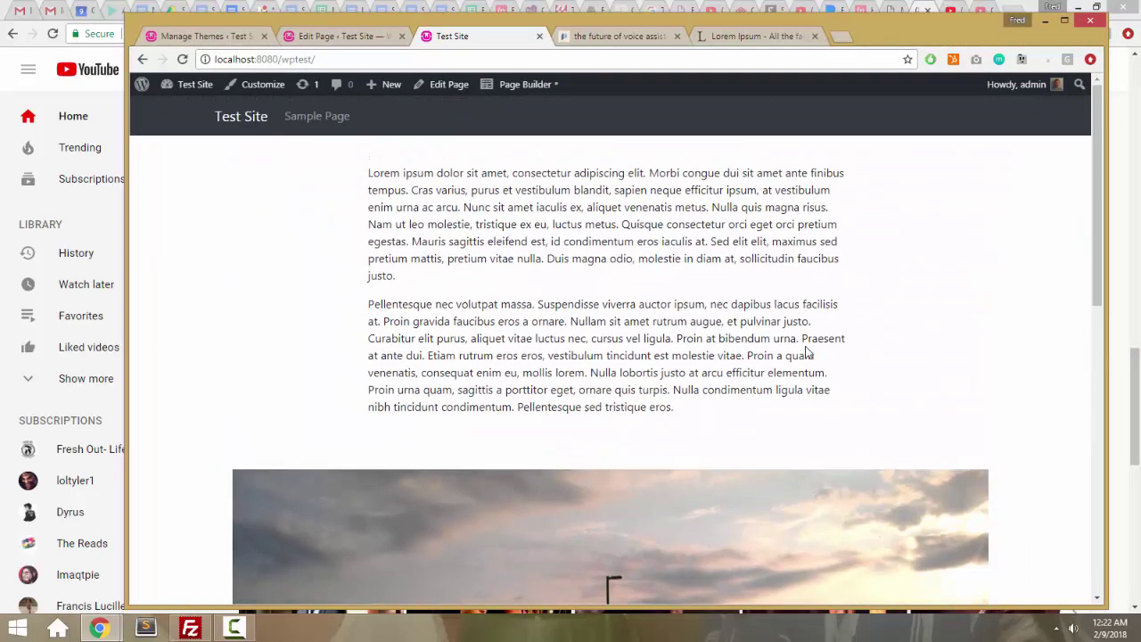
{"action": "left_click", "coordinate": [1064, 19]}
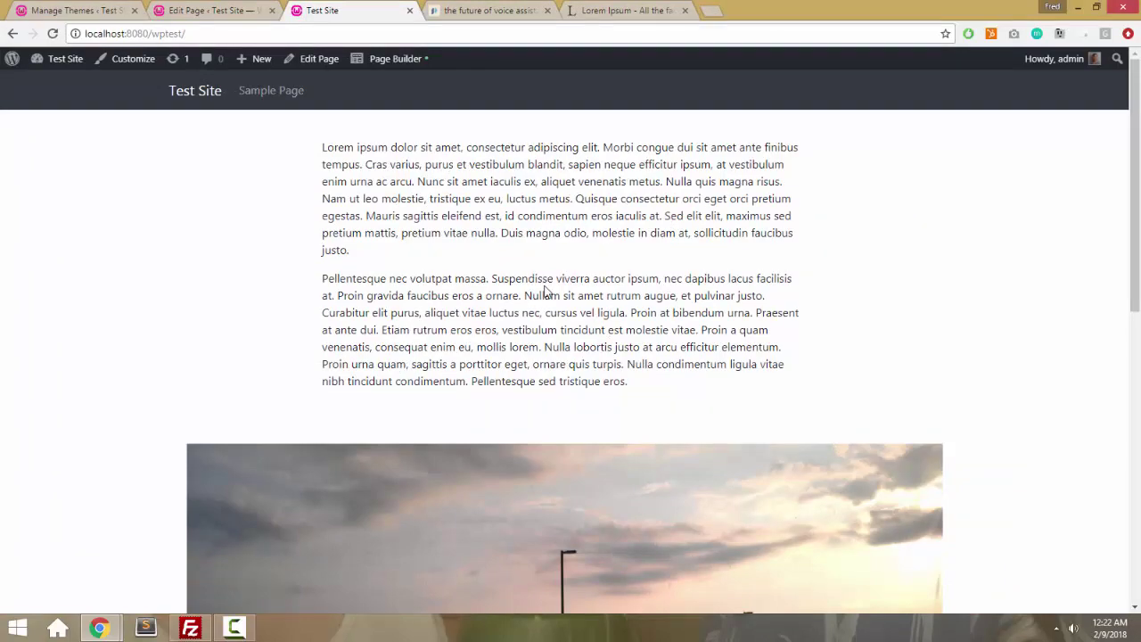
Compare the Prototypr article's text and cover image layout with the test page
{"action": "left_click", "coordinate": [476, 10]}
{"action": "scroll", "coordinate": [497, 312], "scroll_direction": "up", "scroll_amount": 15}
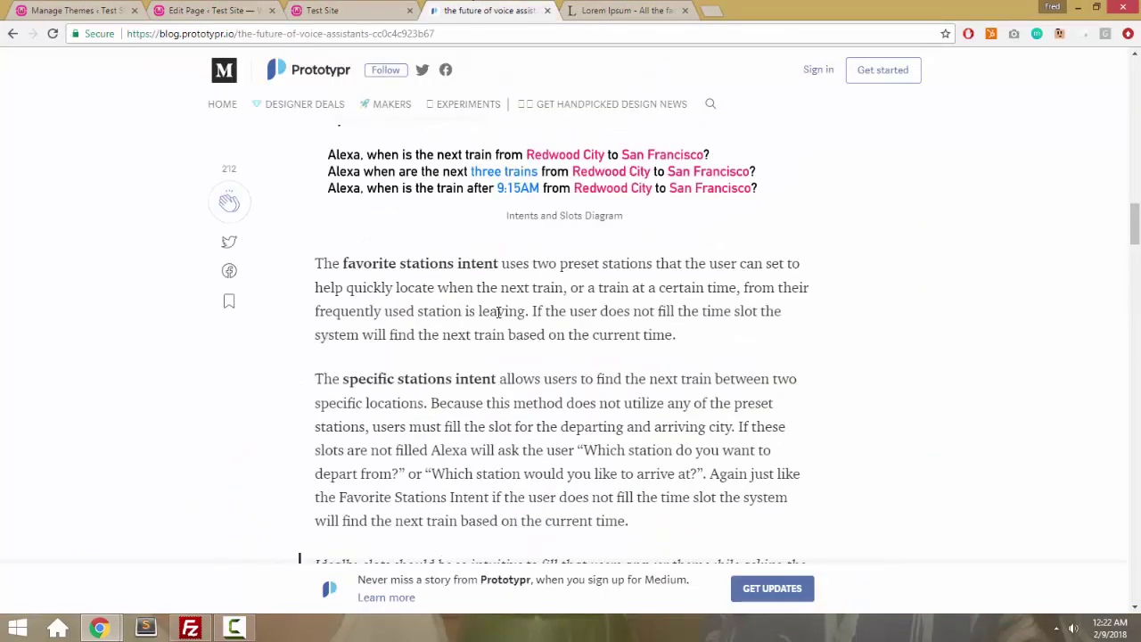
{"action": "scroll", "coordinate": [453, 414], "scroll_direction": "down", "scroll_amount": 5}
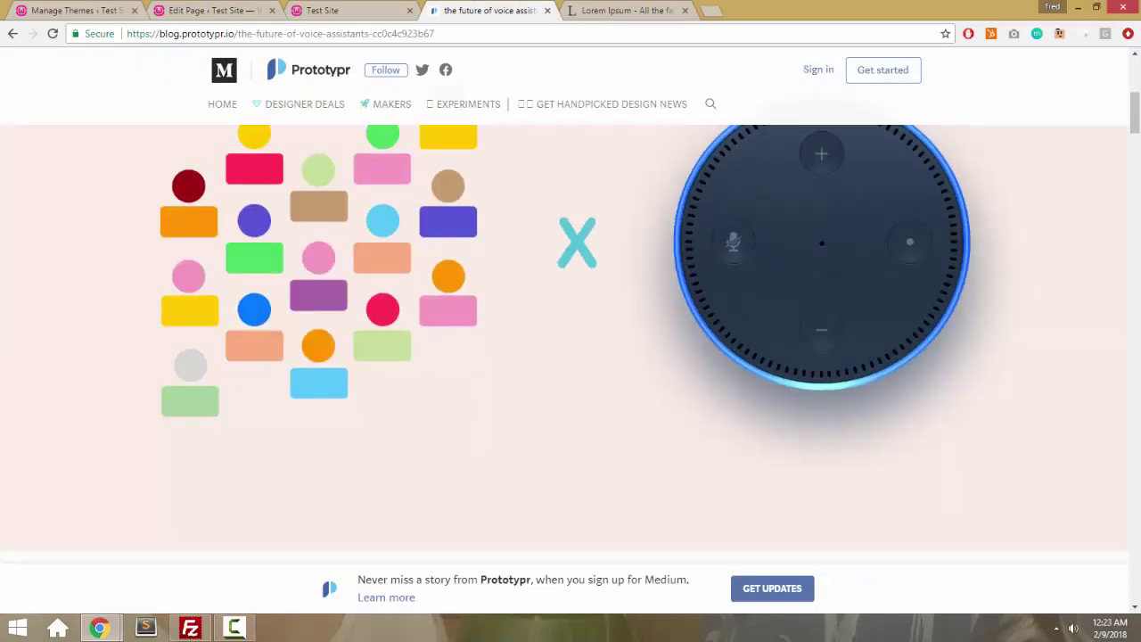
{"action": "left_click", "coordinate": [352, 7]}
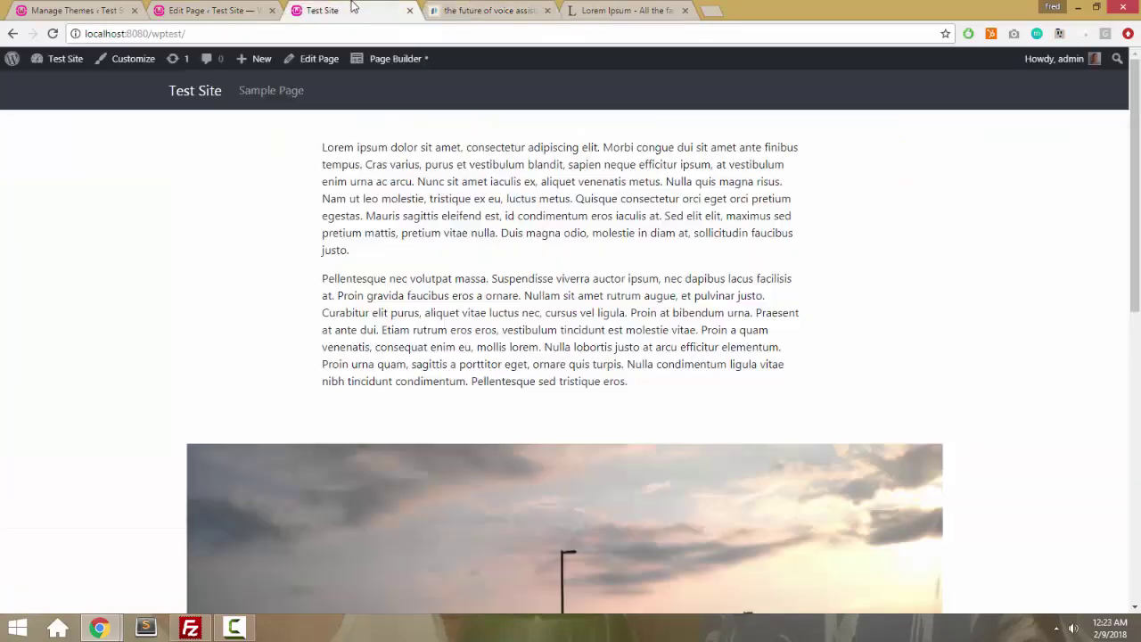
Reopen the test page in Page Builder and add a 1 Column row above the first text row
{"action": "left_click", "coordinate": [253, 8]}
{"action": "left_click", "coordinate": [378, 58]}
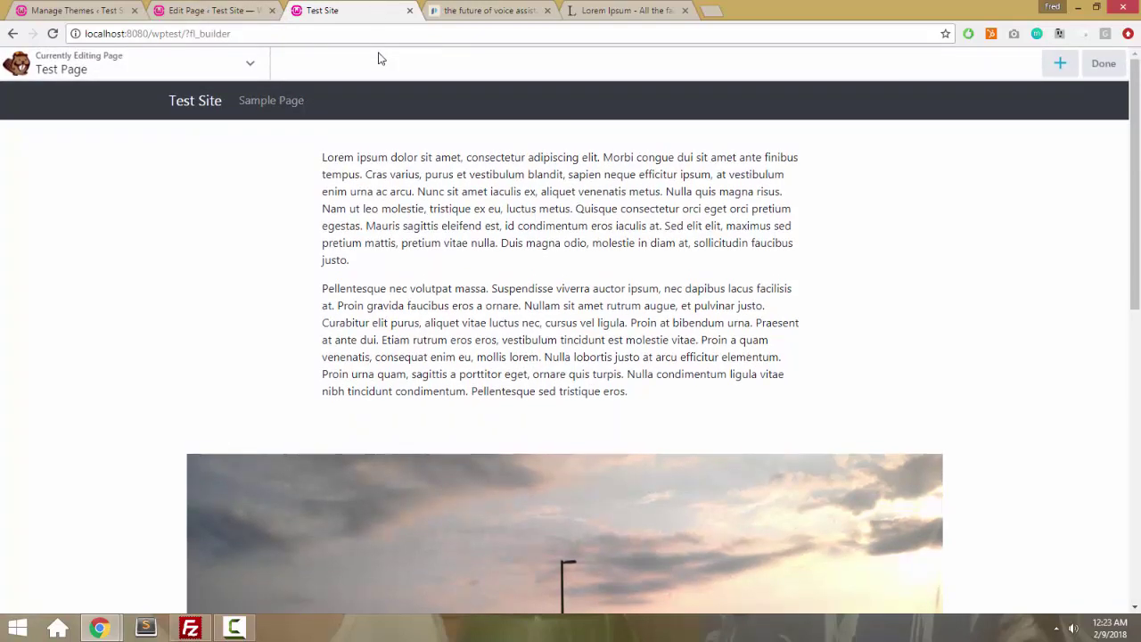
{"action": "mouse_move", "coordinate": [453, 222]}
{"action": "left_click", "coordinate": [1058, 67]}
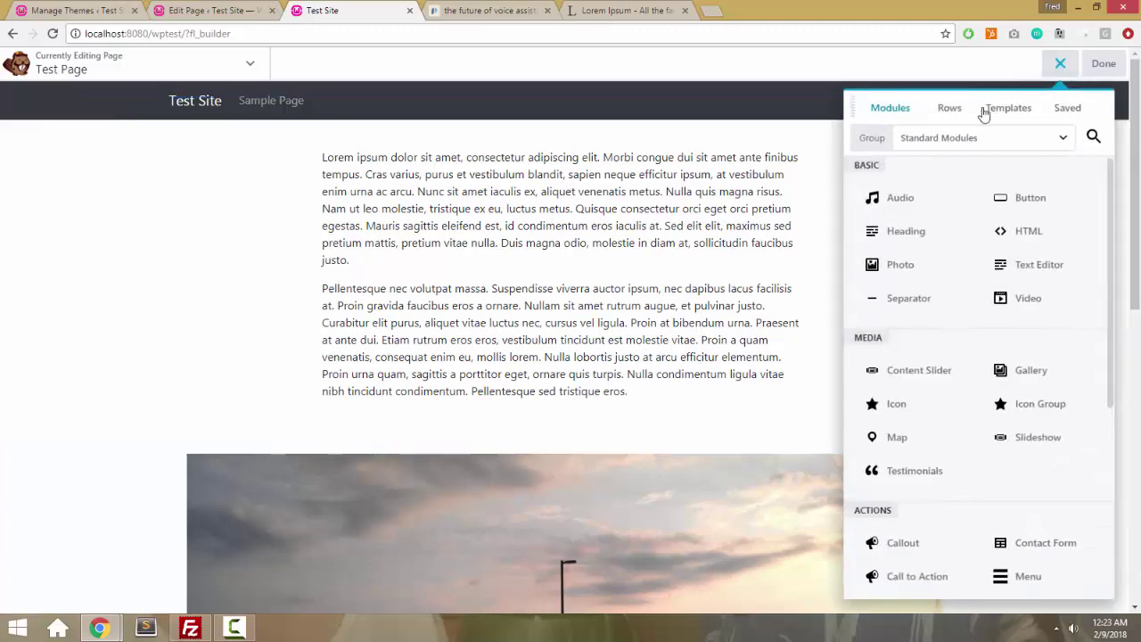
{"action": "left_click", "coordinate": [951, 108]}
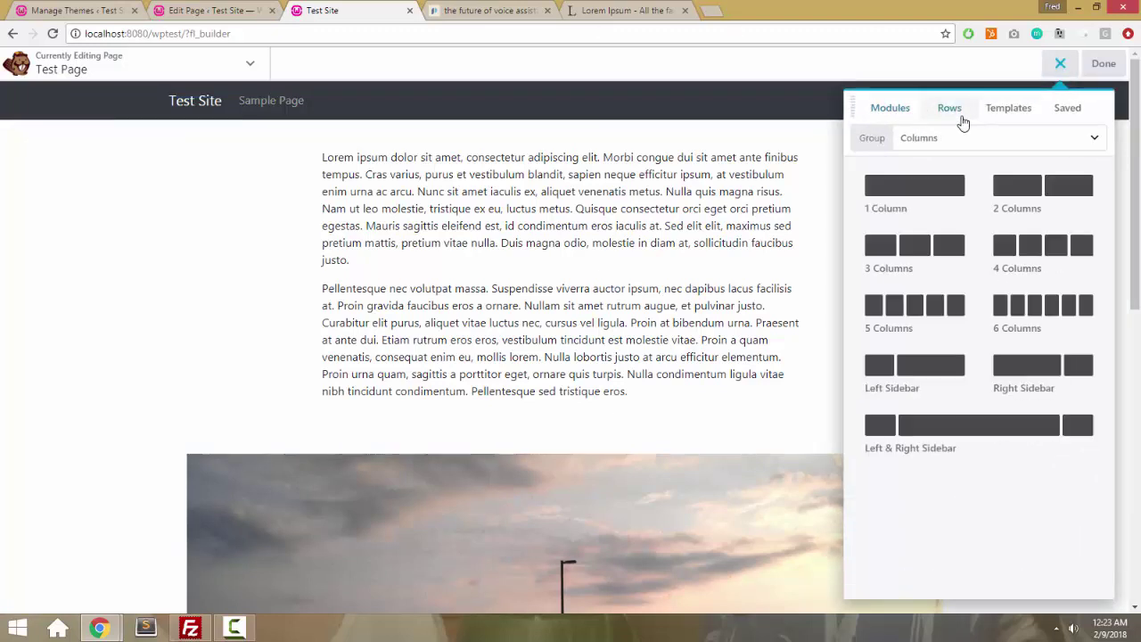
{"action": "left_click_drag", "start_coordinate": [909, 192], "coordinate": [751, 111]}
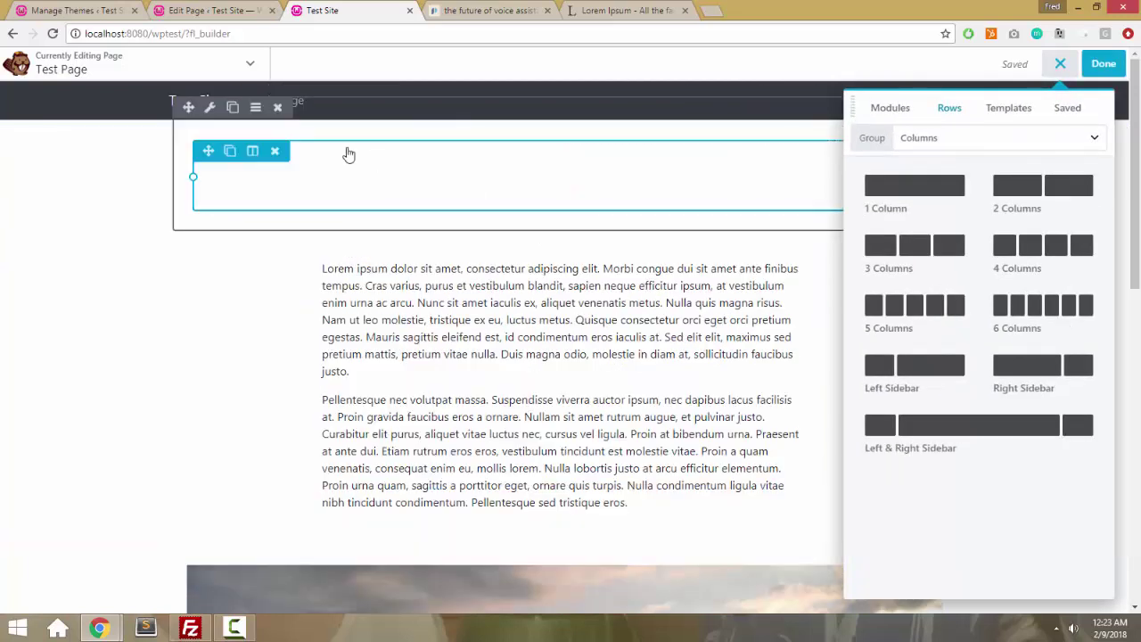
Set the new row to Full Width with a Fixed content width of 720 px and save its settings
{"action": "left_click", "coordinate": [209, 107]}
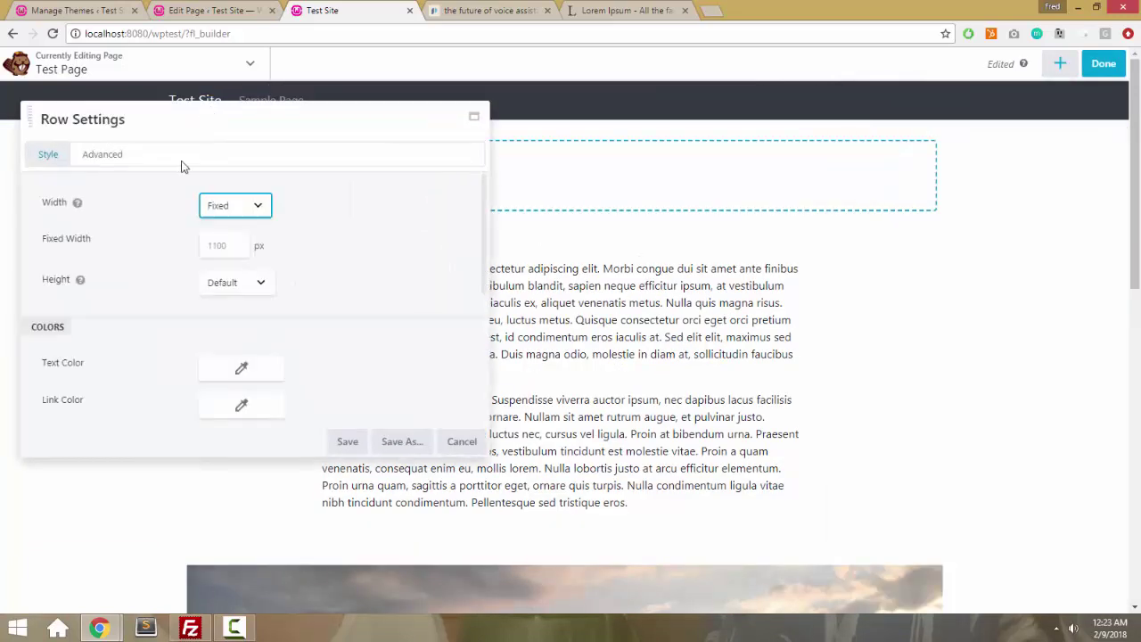
{"action": "left_click", "coordinate": [236, 206]}
{"action": "left_click", "coordinate": [223, 251]}
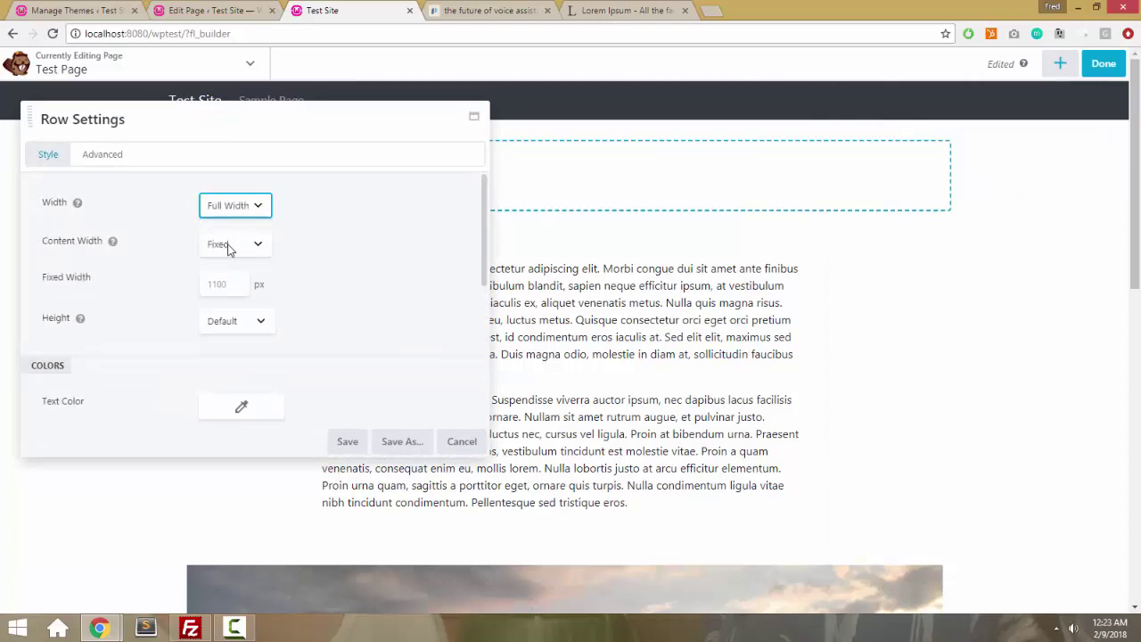
{"action": "left_click", "coordinate": [229, 249]}
{"action": "left_click", "coordinate": [225, 282]}
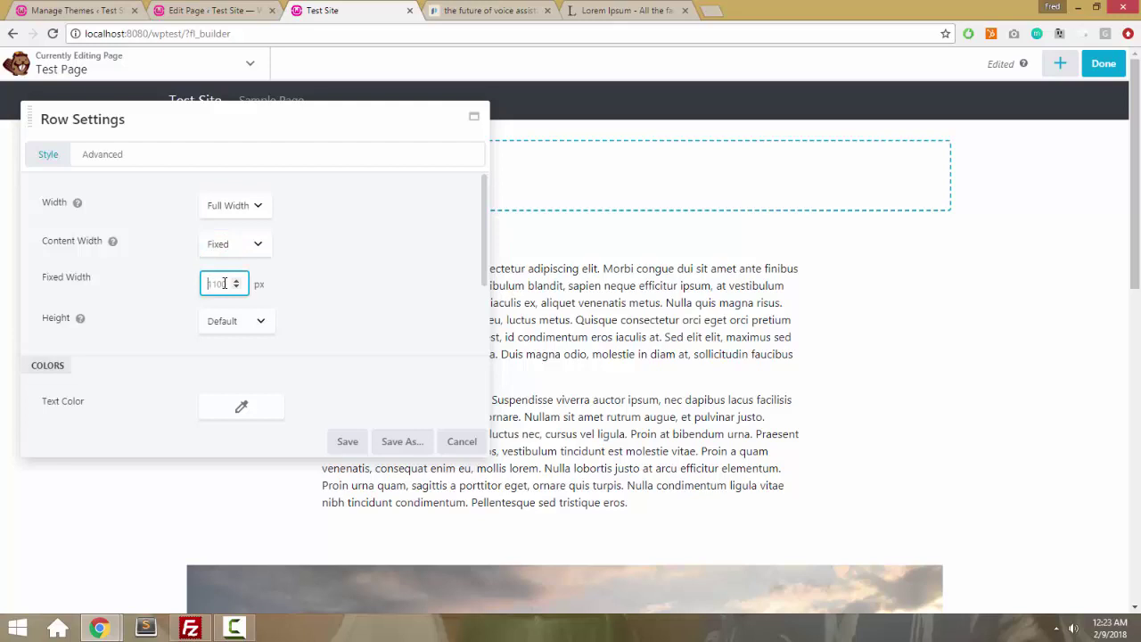
{"action": "type", "text": "720"}
{"action": "left_click", "coordinate": [348, 443]}
Look at the Prototypr article's title and cover image for heading wording, and return to the test page
{"action": "left_click", "coordinate": [629, 8]}
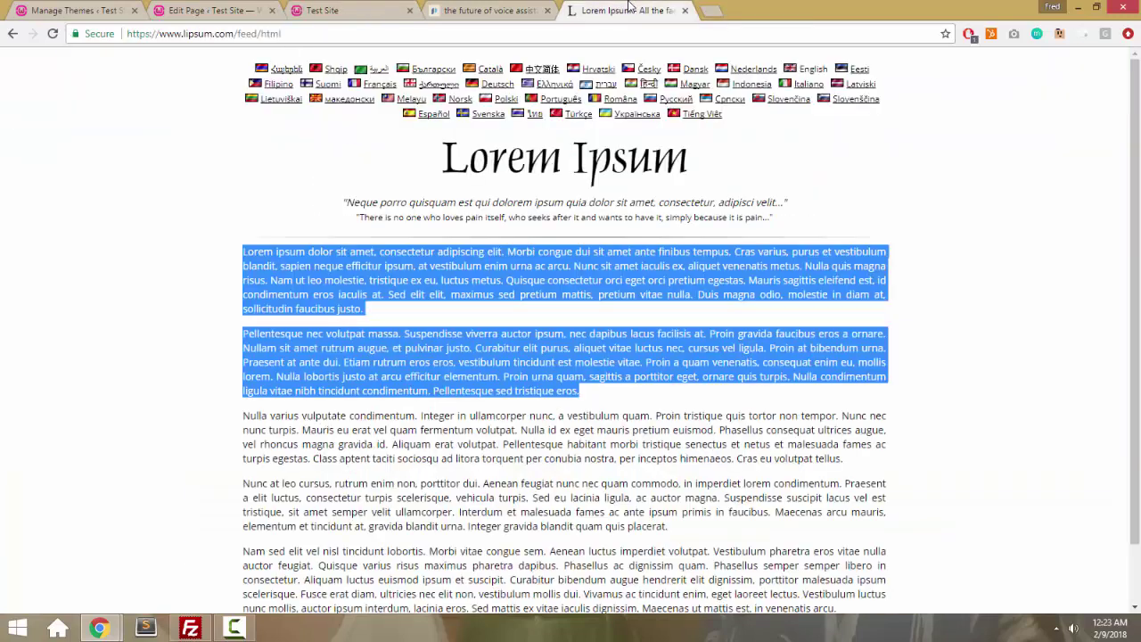
{"action": "left_click", "coordinate": [499, 9]}
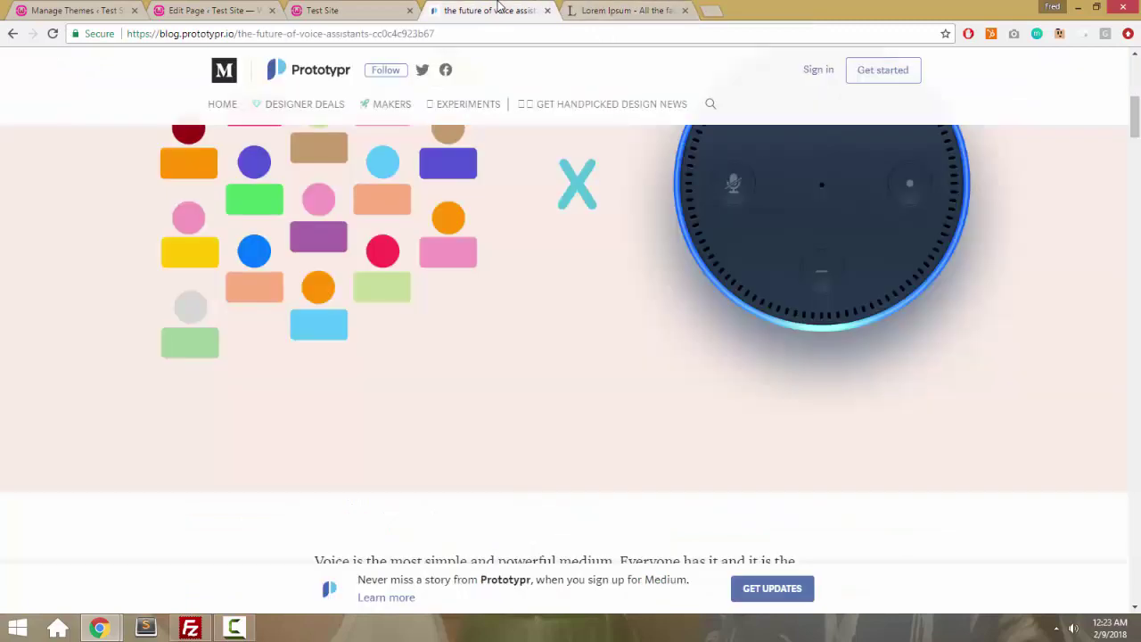
{"action": "scroll", "coordinate": [455, 219], "scroll_direction": "up", "scroll_amount": 5}
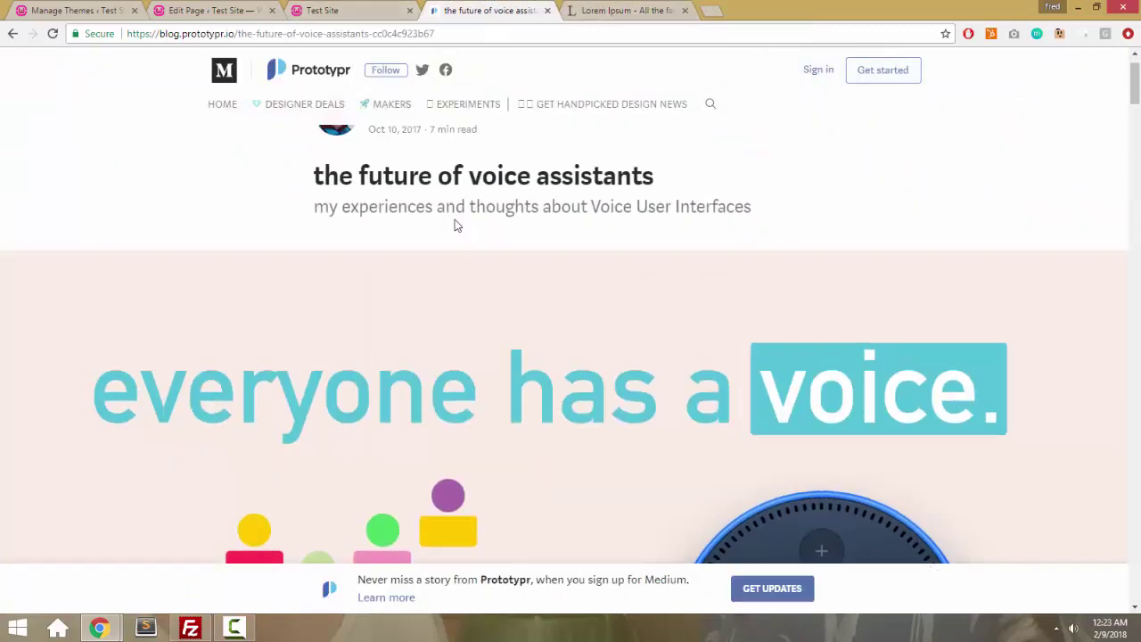
{"action": "scroll", "coordinate": [455, 219], "scroll_direction": "down", "scroll_amount": 3}
{"action": "scroll", "coordinate": [455, 223], "scroll_direction": "up", "scroll_amount": 1}
{"action": "left_click", "coordinate": [609, 5]}
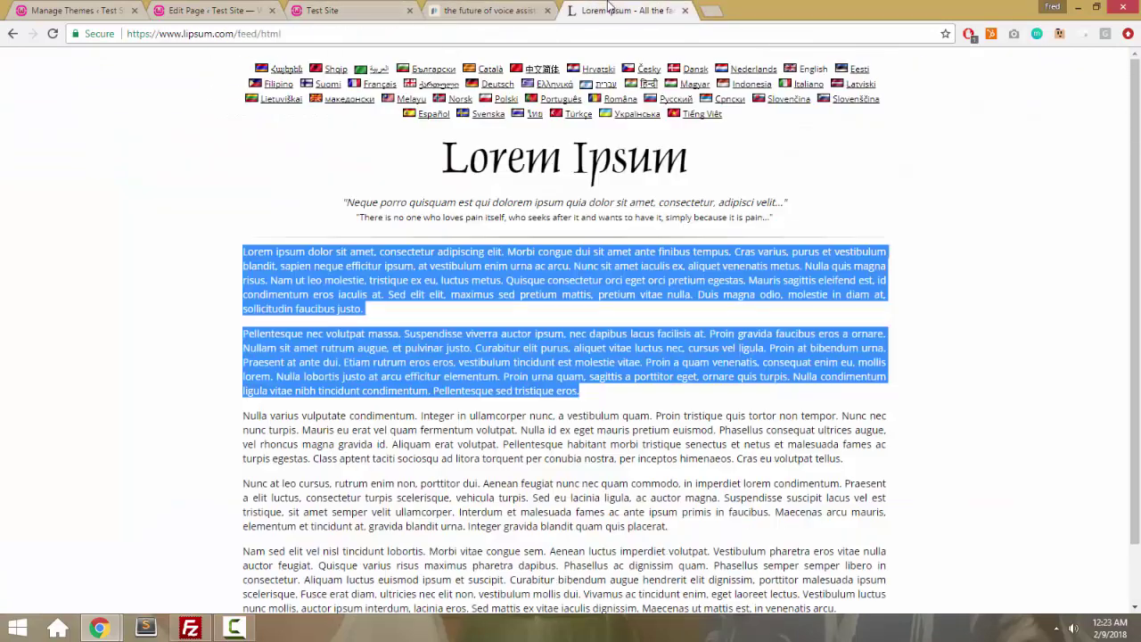
{"action": "left_click", "coordinate": [361, 9]}
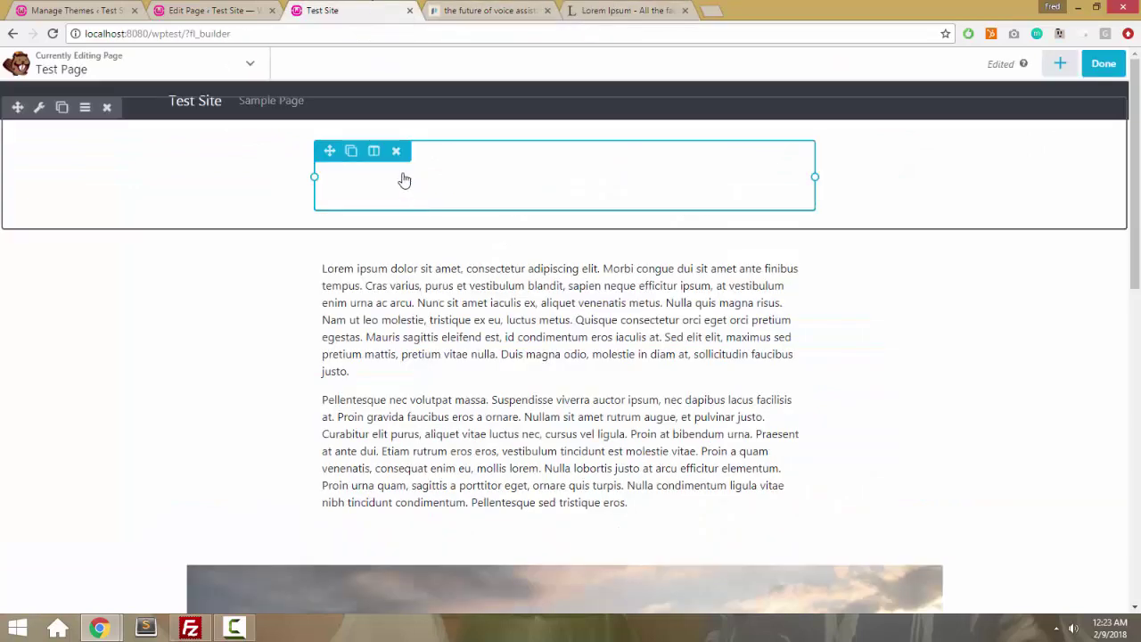
Add a Text Editor module to the empty top row with the text "Everyone Has a Voice"
{"action": "left_click", "coordinate": [1060, 64]}
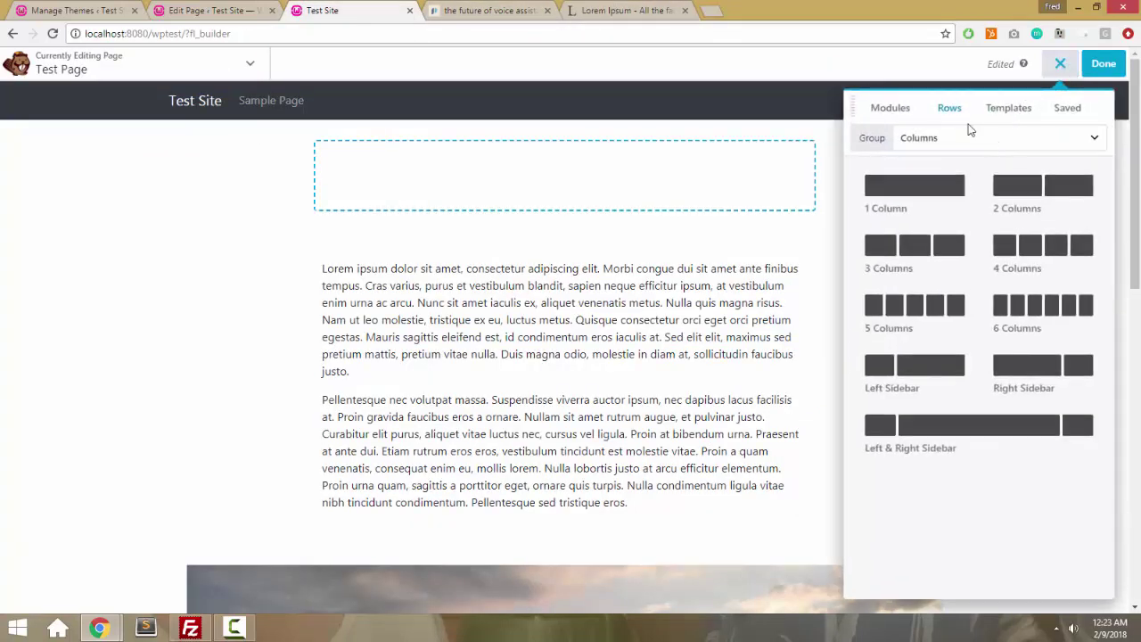
{"action": "left_click", "coordinate": [887, 116]}
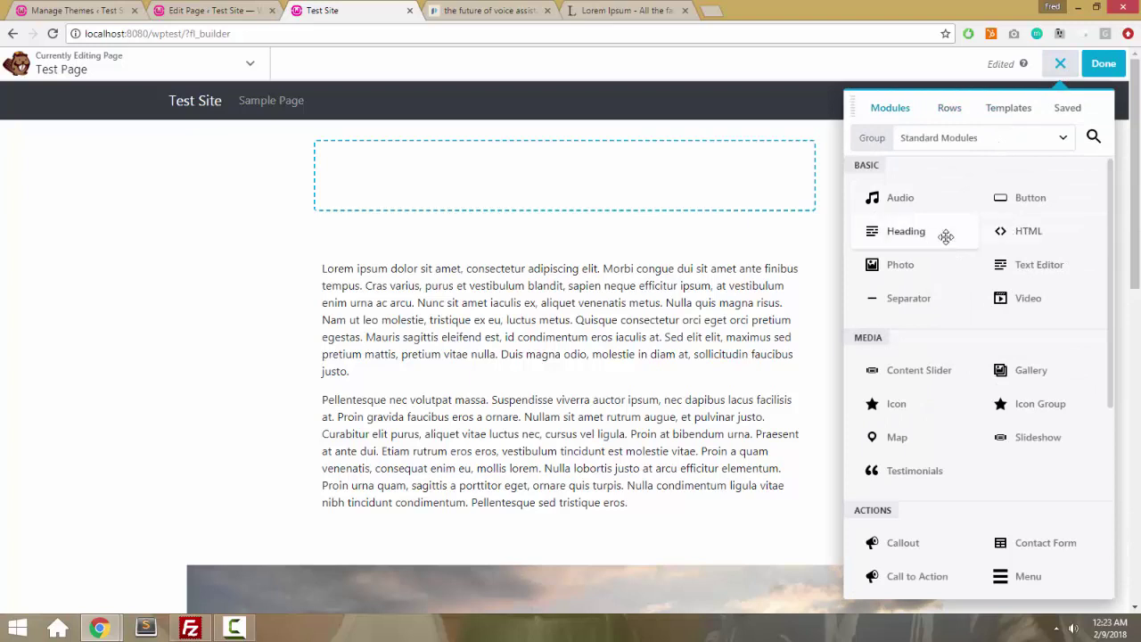
{"action": "left_click_drag", "start_coordinate": [1009, 264], "coordinate": [652, 205]}
{"action": "type", "text": "E"}
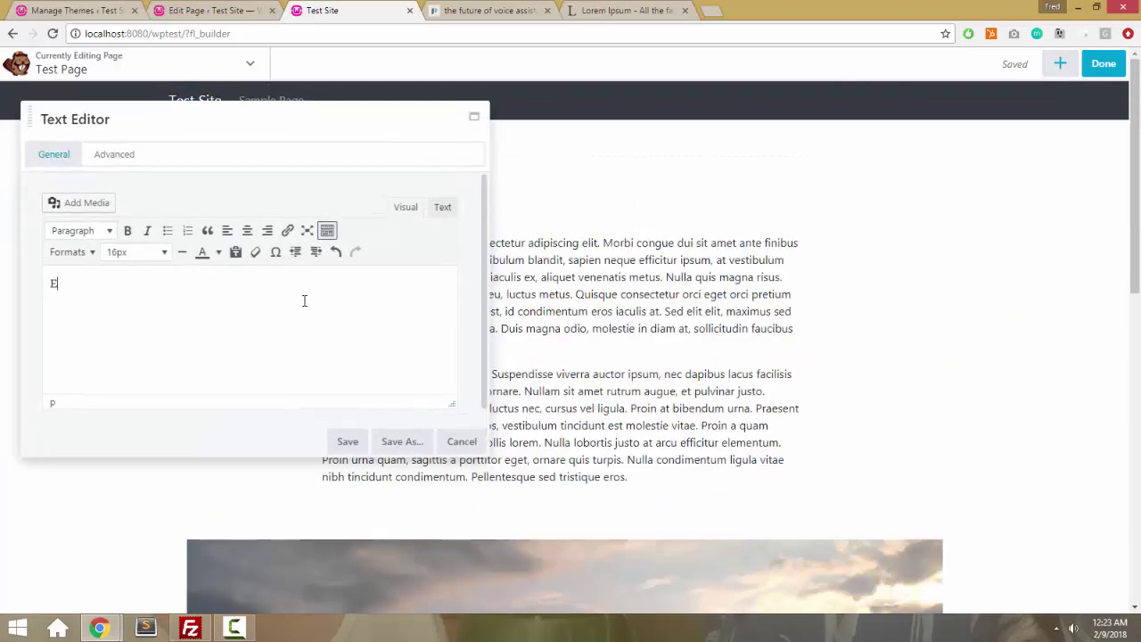
{"action": "type", "text": "veryone Has"}
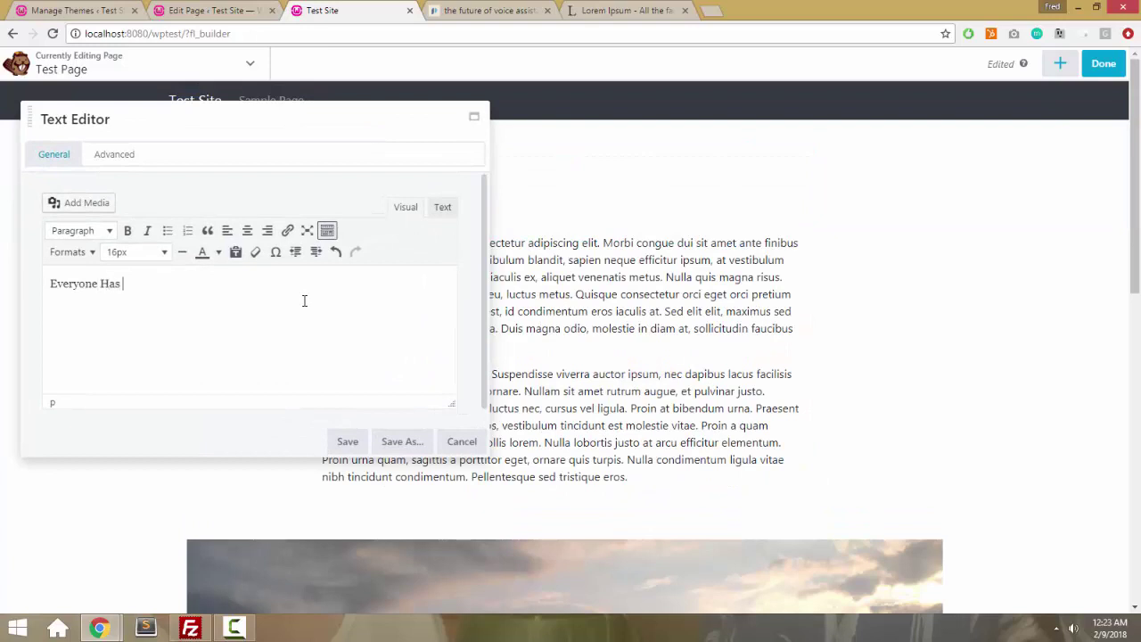
{"action": "type", "text": " a Voice"}
Format "Everyone Has a Voice" as a centred Heading 1 and save the text module
{"action": "left_click", "coordinate": [79, 231]}
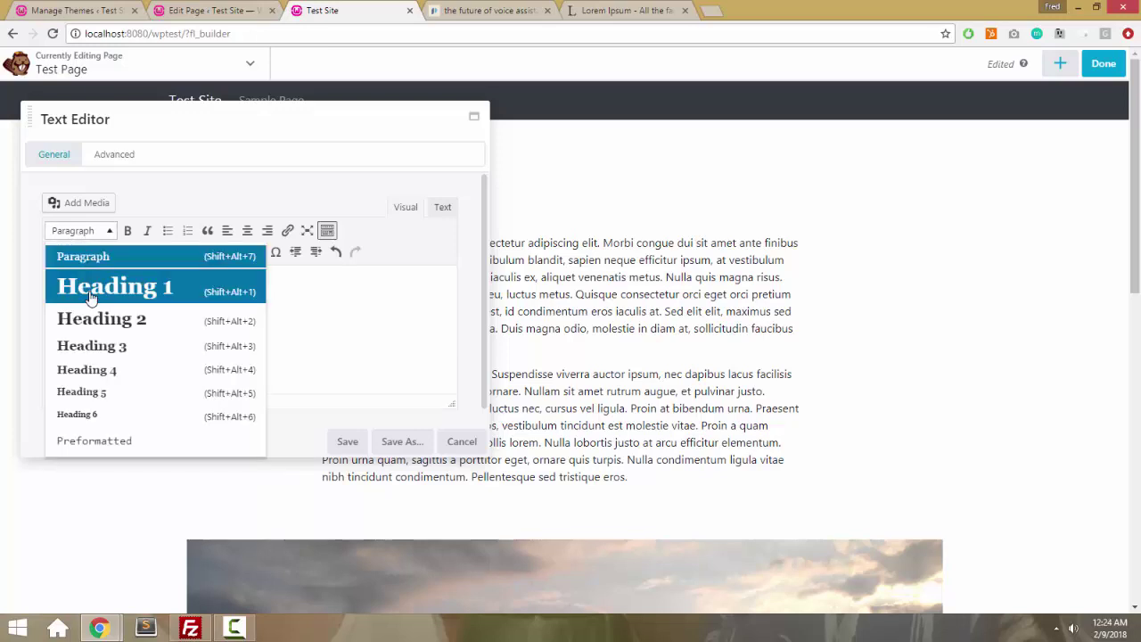
{"action": "left_click", "coordinate": [107, 285]}
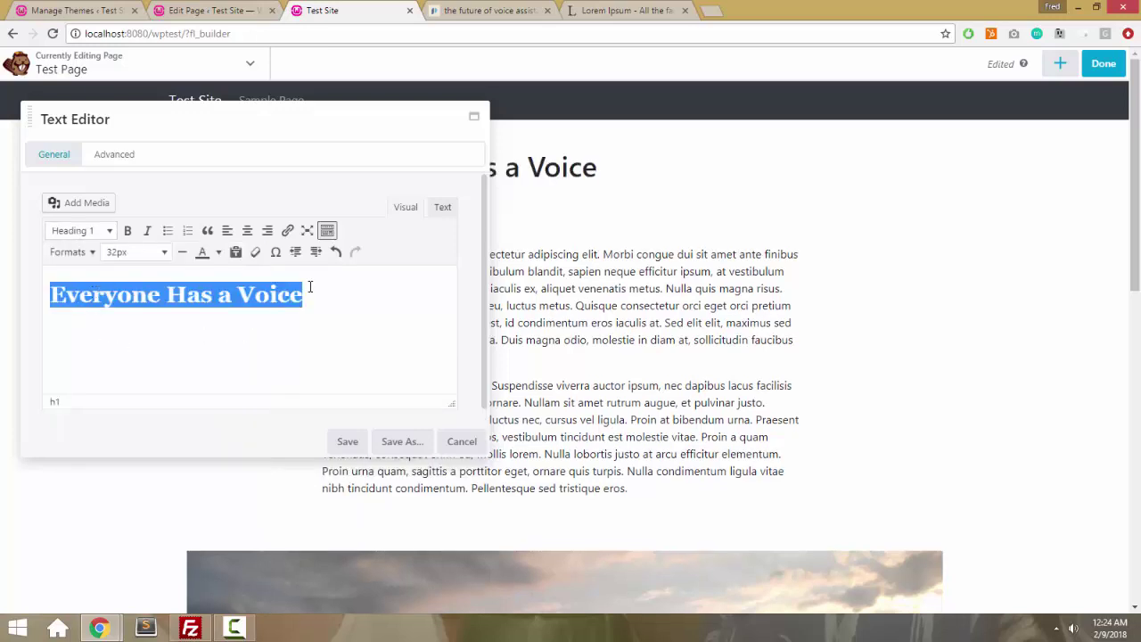
{"action": "left_click", "coordinate": [247, 230]}
{"action": "left_click", "coordinate": [351, 441]}
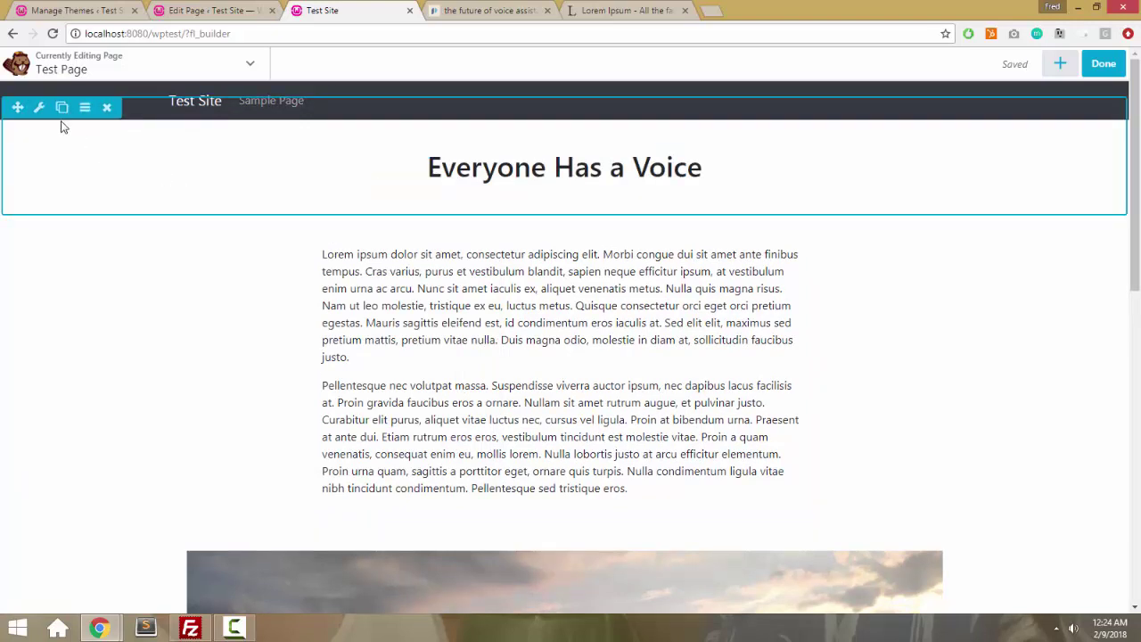
Open the heading row's settings and examine its spacing, responsive layout, visibility and HTML element options
{"action": "left_click", "coordinate": [38, 108]}
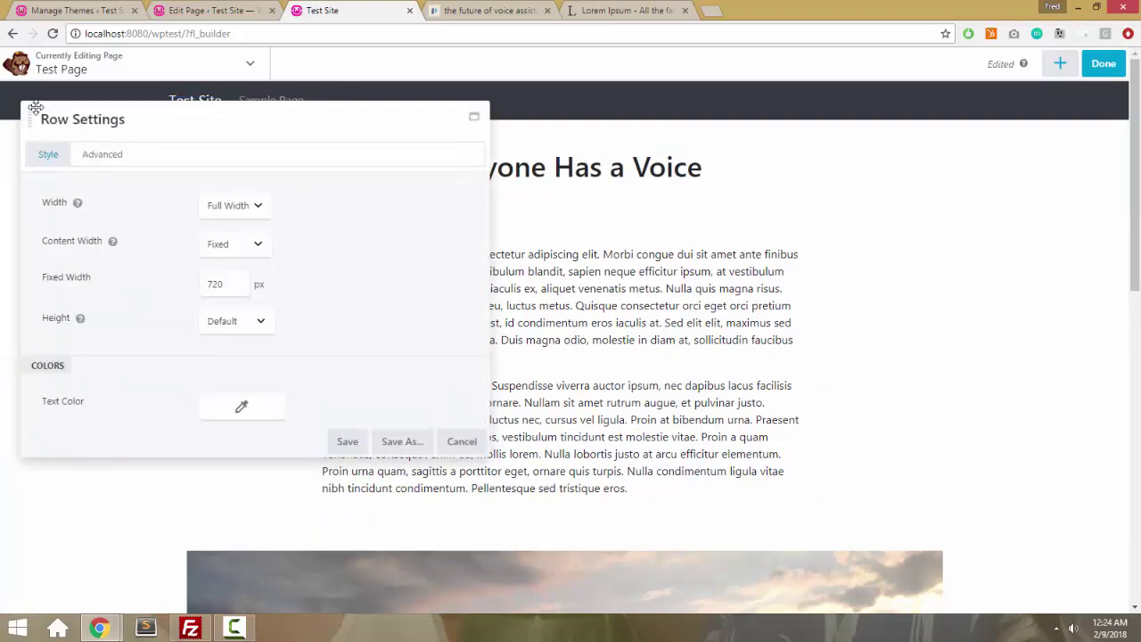
{"action": "left_click", "coordinate": [102, 154]}
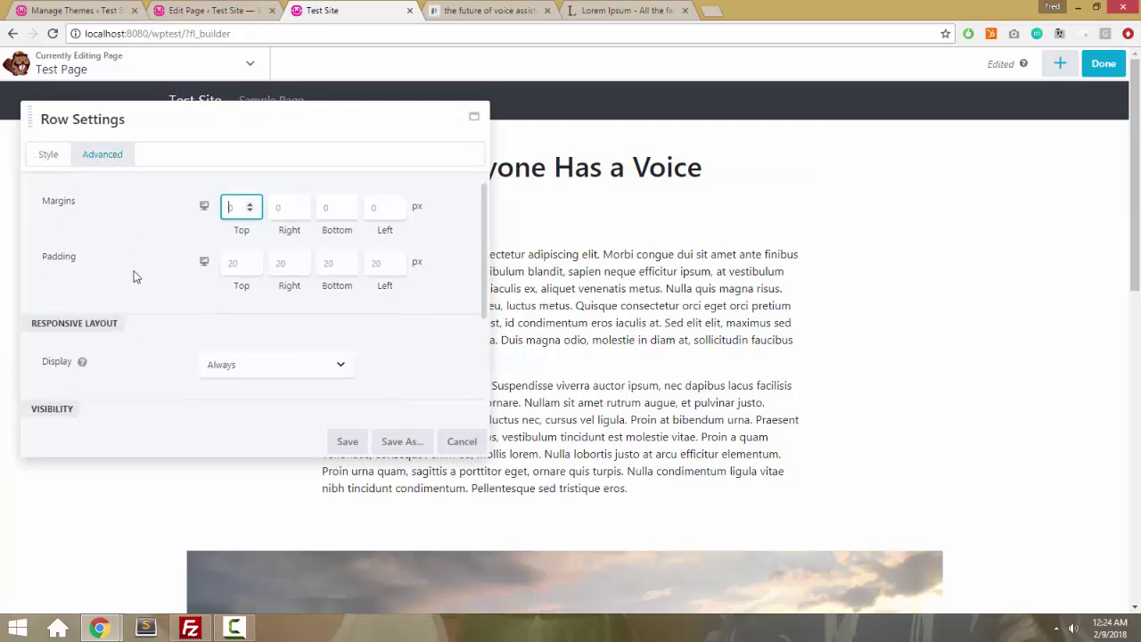
{"action": "scroll", "coordinate": [134, 268], "scroll_direction": "down", "scroll_amount": 3}
{"action": "scroll", "coordinate": [134, 275], "scroll_direction": "up", "scroll_amount": 3}
{"action": "scroll", "coordinate": [136, 278], "scroll_direction": "down", "scroll_amount": 1}
{"action": "scroll", "coordinate": [134, 278], "scroll_direction": "down", "scroll_amount": 2}
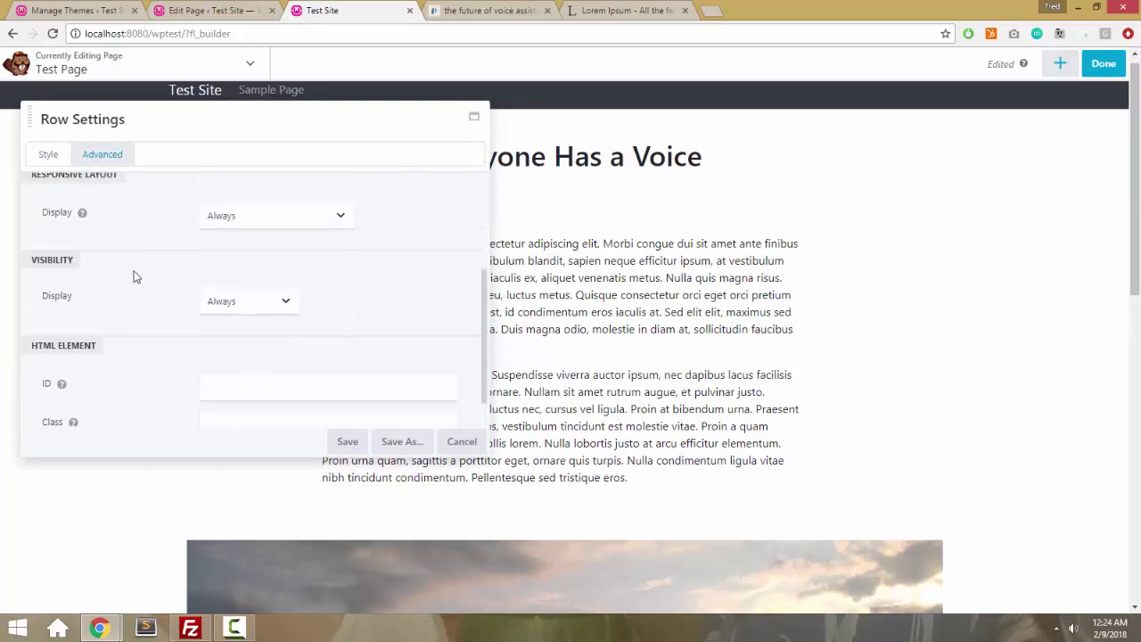
{"action": "scroll", "coordinate": [134, 278], "scroll_direction": "up", "scroll_amount": 3}
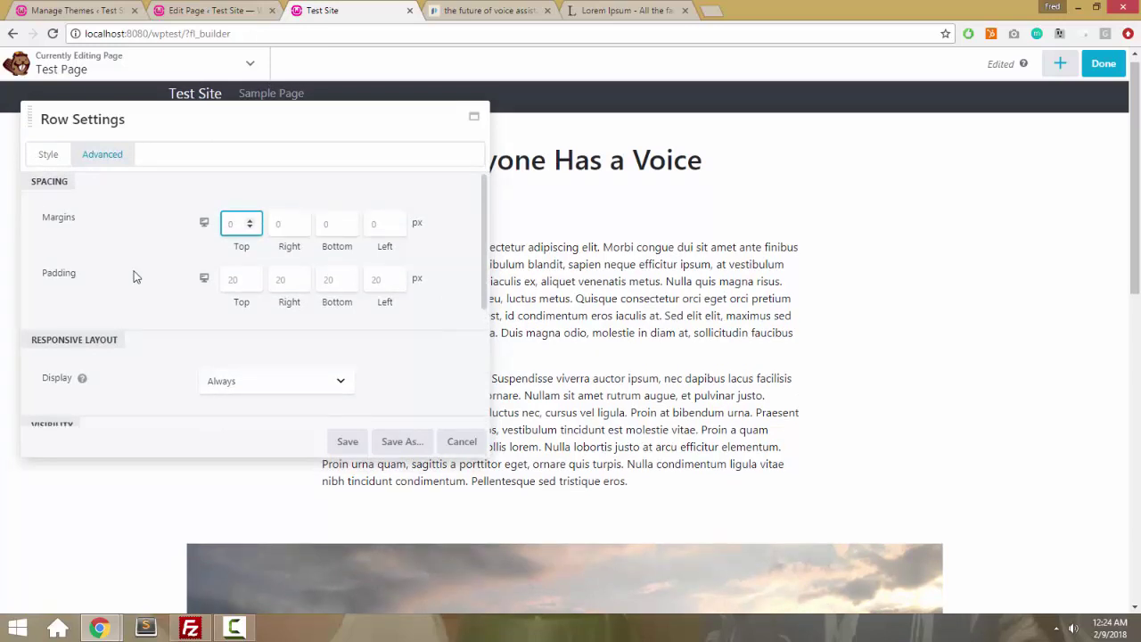
{"action": "scroll", "coordinate": [133, 277], "scroll_direction": "down", "scroll_amount": 3}
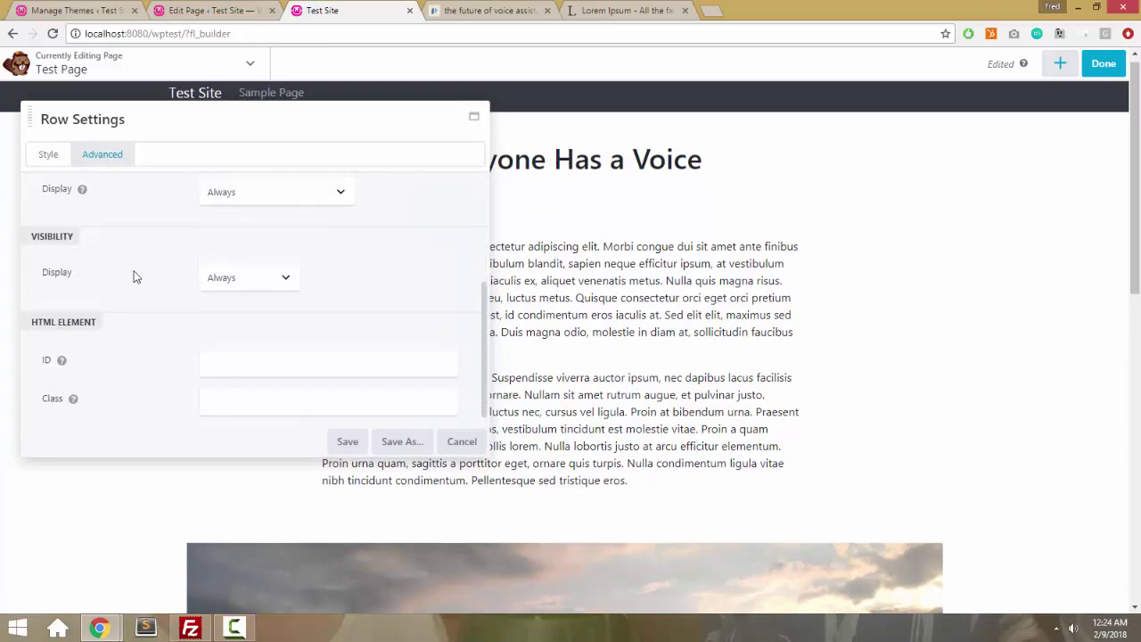
{"action": "scroll", "coordinate": [134, 276], "scroll_direction": "up", "scroll_amount": 3}
Set the heading row's background type to Photo in its style settings
{"action": "left_click", "coordinate": [44, 153]}
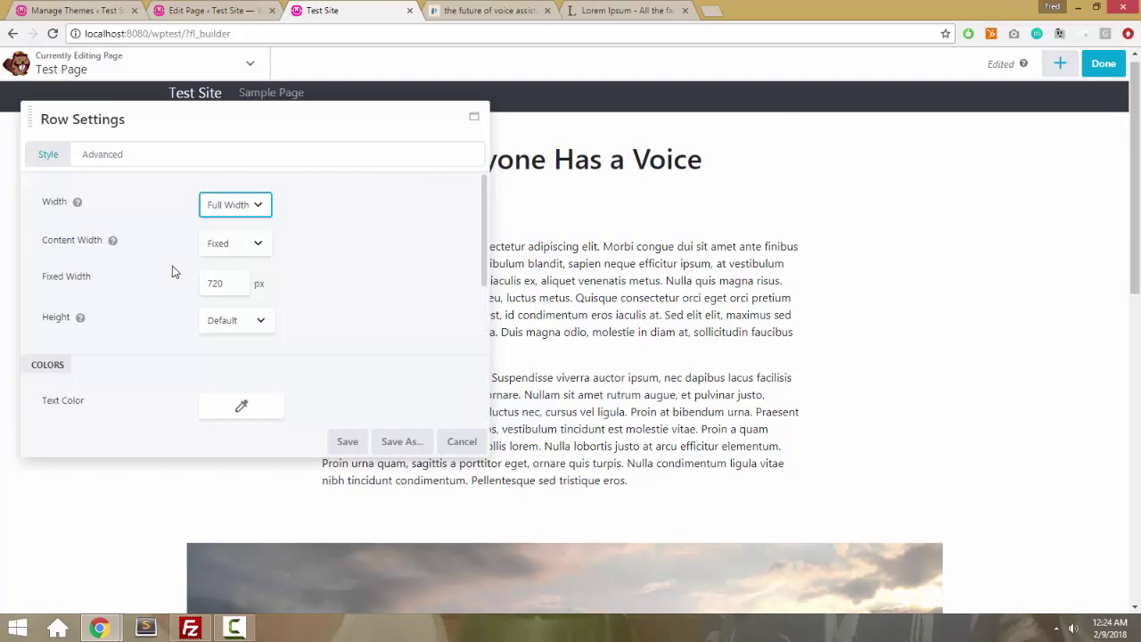
{"action": "scroll", "coordinate": [173, 268], "scroll_direction": "down", "scroll_amount": 3}
{"action": "scroll", "coordinate": [173, 268], "scroll_direction": "up", "scroll_amount": 3}
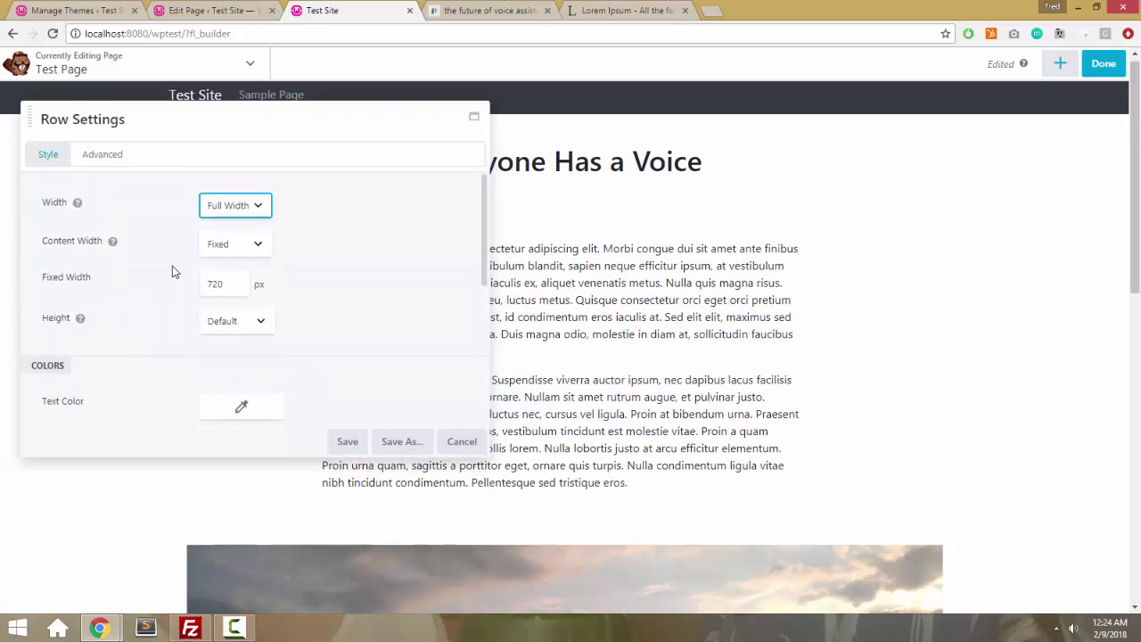
{"action": "scroll", "coordinate": [173, 267], "scroll_direction": "down", "scroll_amount": 3}
{"action": "scroll", "coordinate": [173, 268], "scroll_direction": "up", "scroll_amount": 2}
{"action": "scroll", "coordinate": [173, 267], "scroll_direction": "down", "scroll_amount": 2}
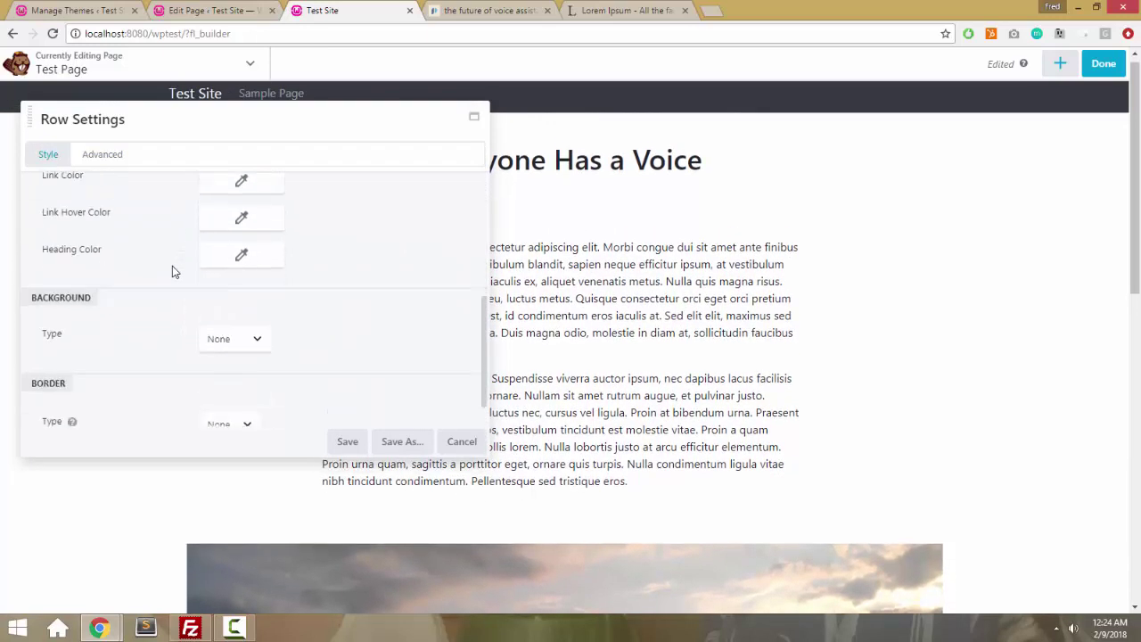
{"action": "scroll", "coordinate": [172, 266], "scroll_direction": "down", "scroll_amount": 1}
{"action": "left_click", "coordinate": [241, 306]}
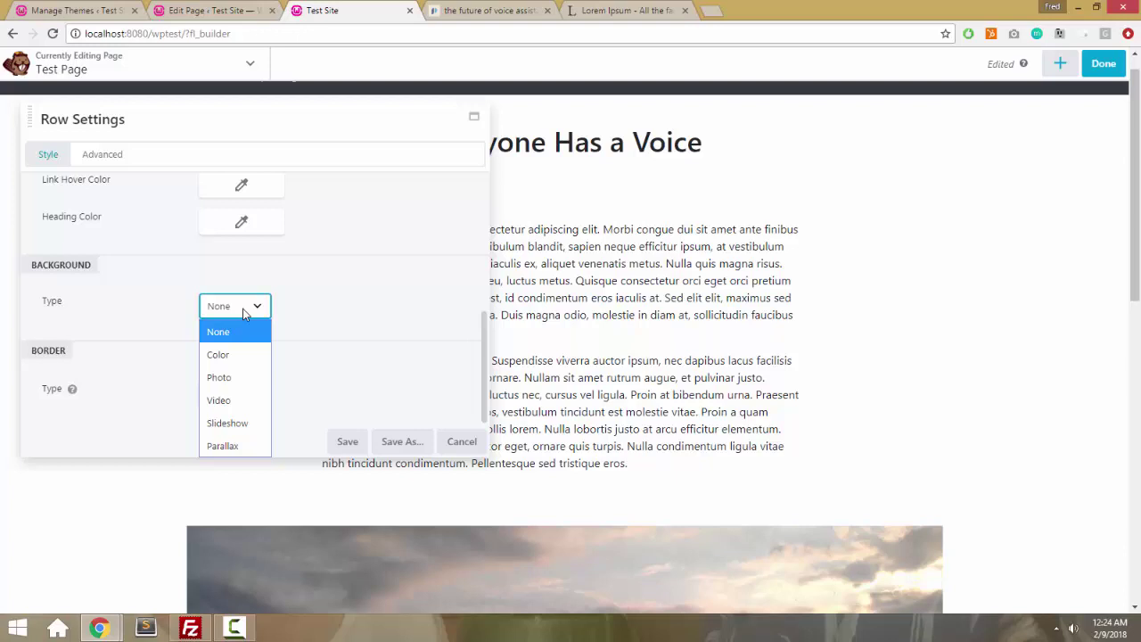
{"action": "left_click", "coordinate": [235, 384]}
Use the water sunset photo IMAG0990.jpg from the media library at Full Size as the row background and save the row
{"action": "scroll", "coordinate": [326, 307], "scroll_direction": "down", "scroll_amount": 2}
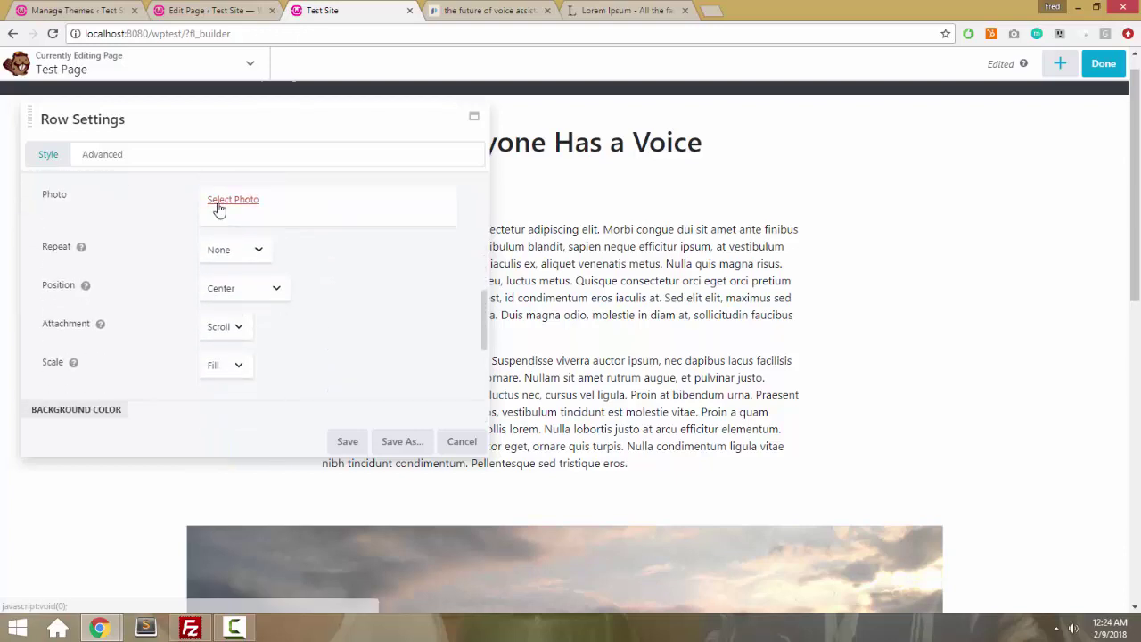
{"action": "left_click", "coordinate": [220, 207]}
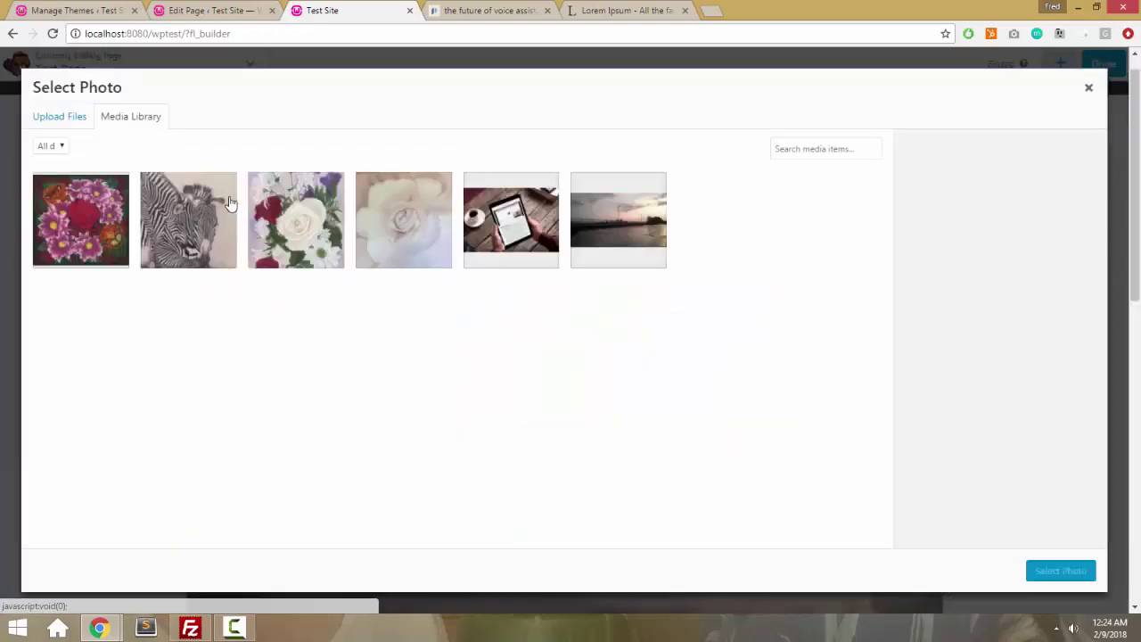
{"action": "left_click", "coordinate": [598, 220]}
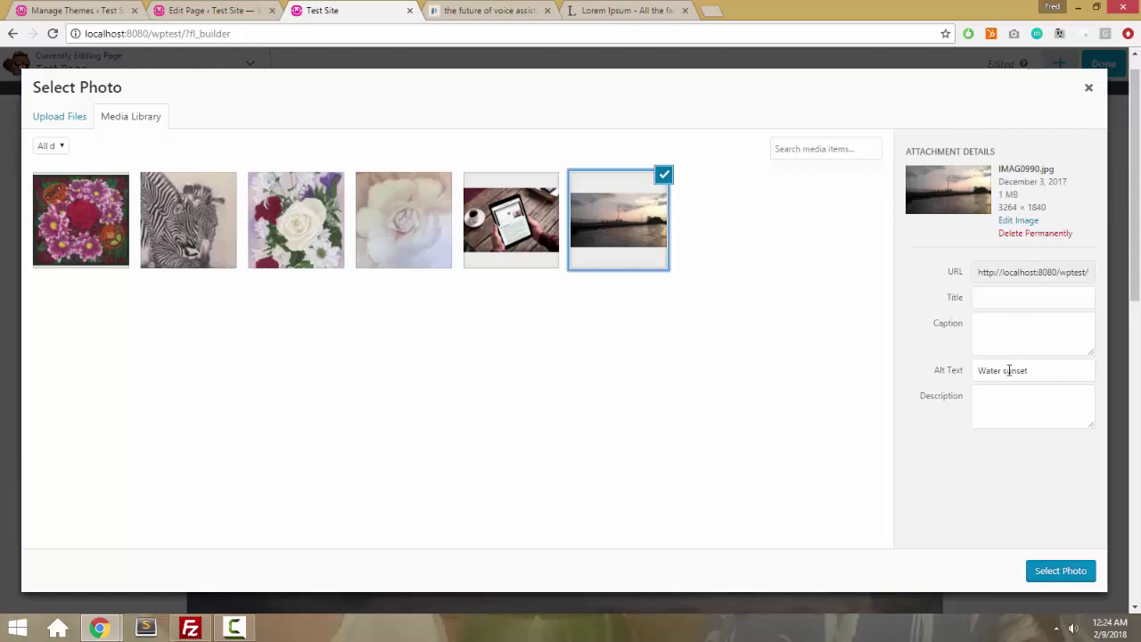
{"action": "left_click", "coordinate": [1050, 580]}
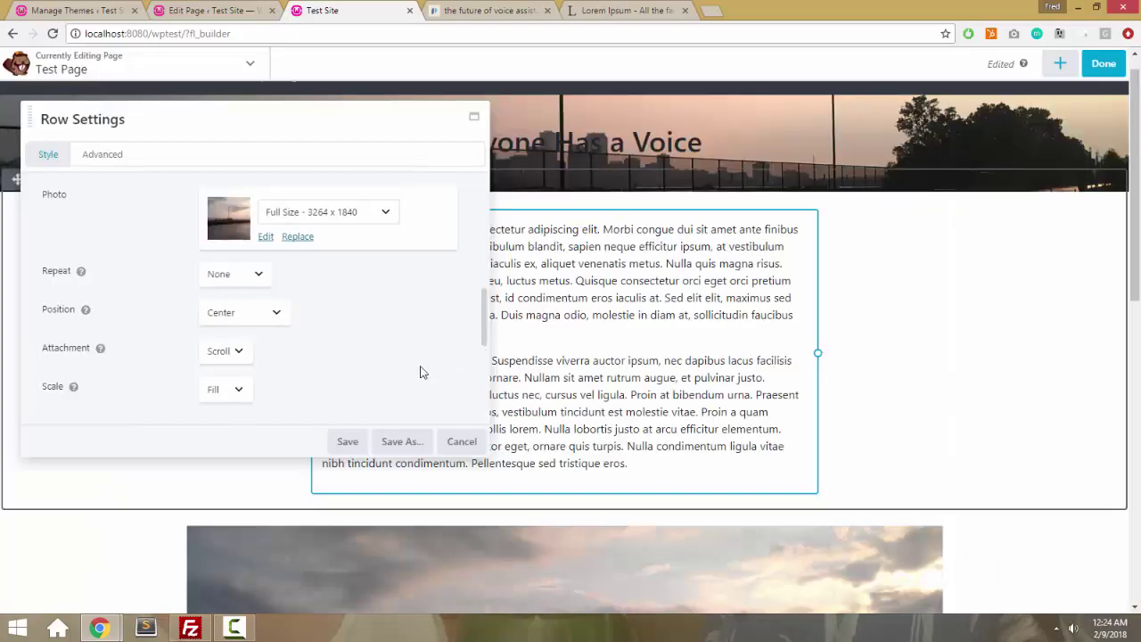
{"action": "left_click", "coordinate": [375, 218]}
{"action": "left_click", "coordinate": [375, 223]}
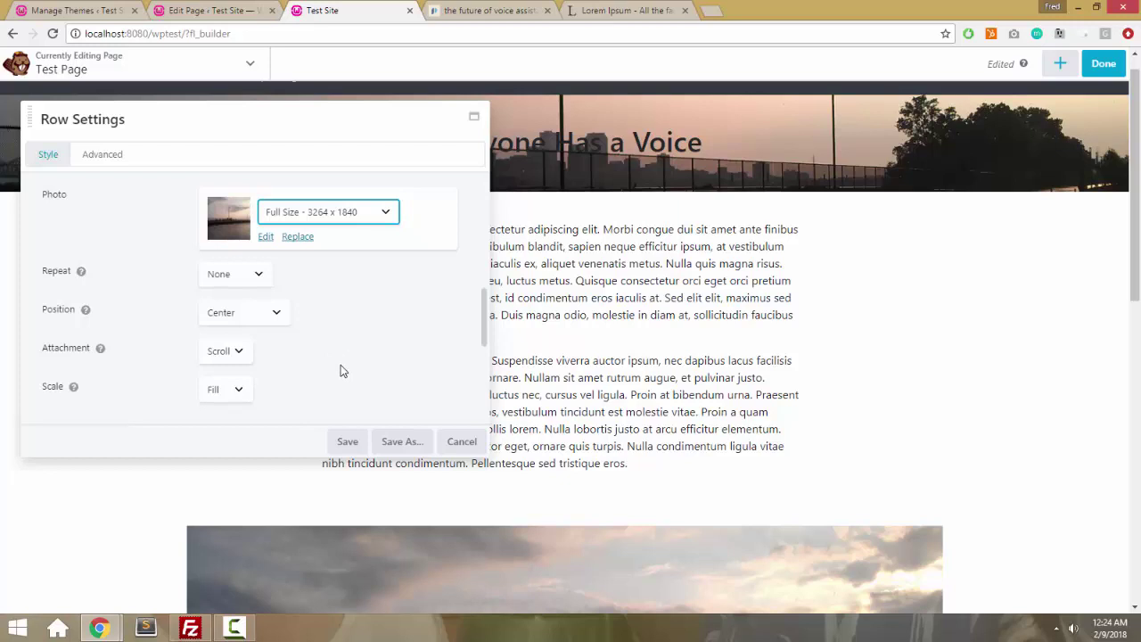
{"action": "left_click", "coordinate": [343, 443]}
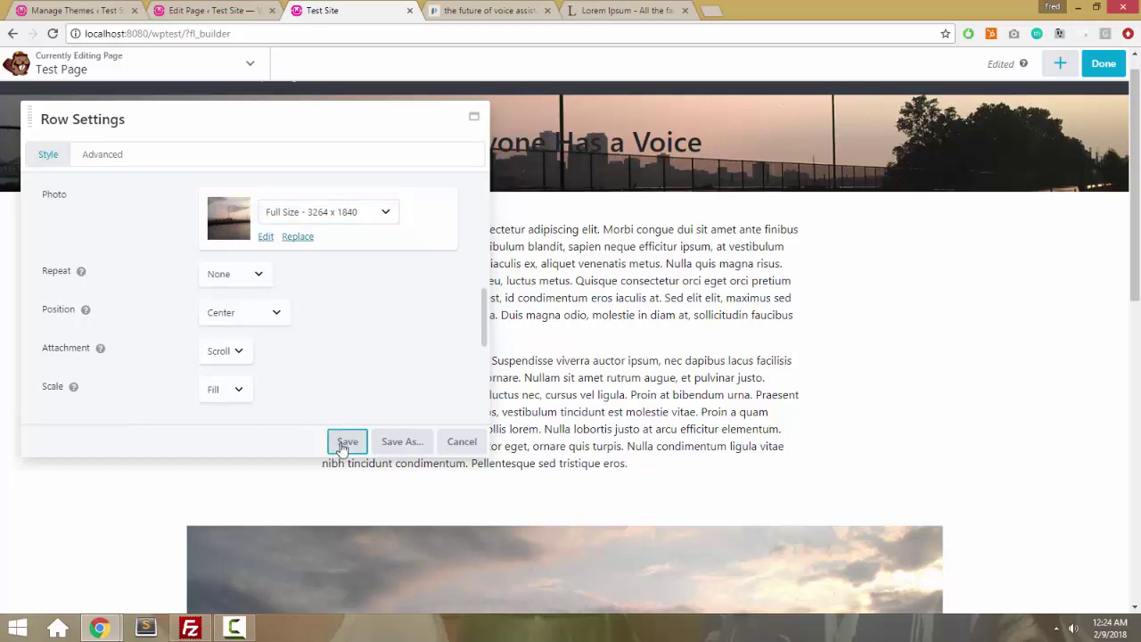
Change the text colour of the heading "Everyone Has a Voice" to white and save the text module
{"action": "left_click", "coordinate": [349, 125]}
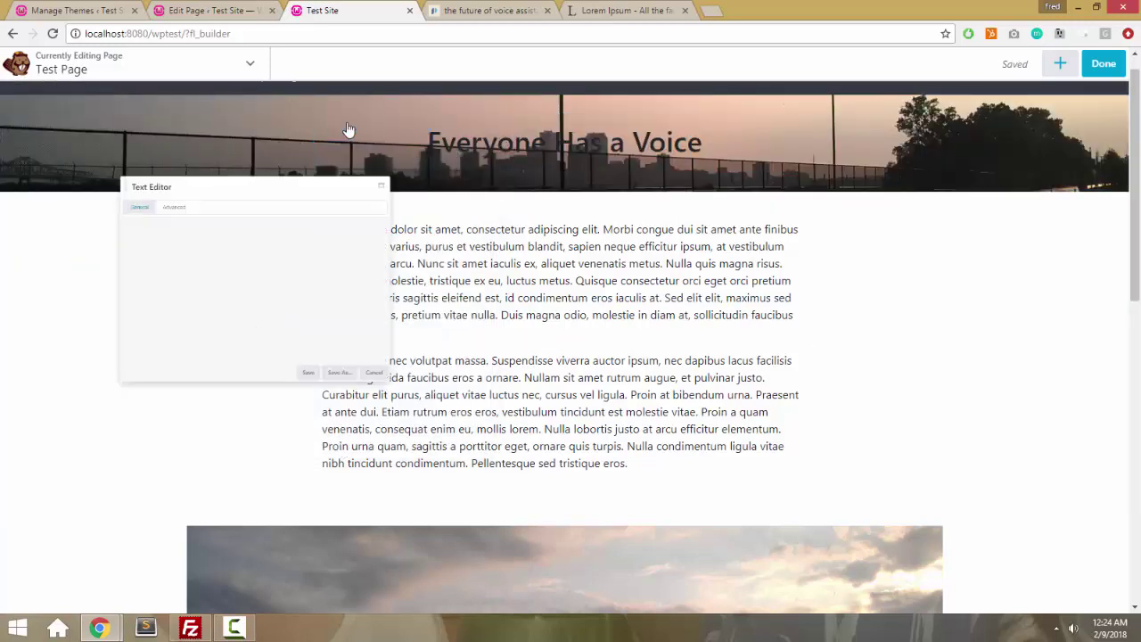
{"action": "double_click", "coordinate": [272, 287]}
{"action": "triple_click", "coordinate": [272, 287]}
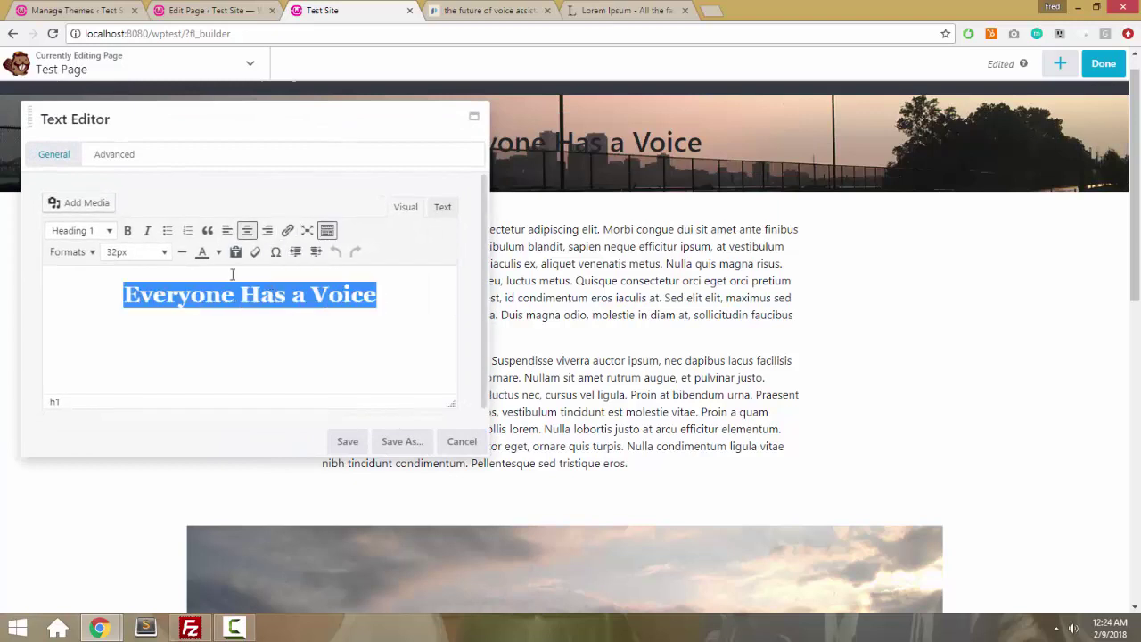
{"action": "left_click", "coordinate": [218, 251]}
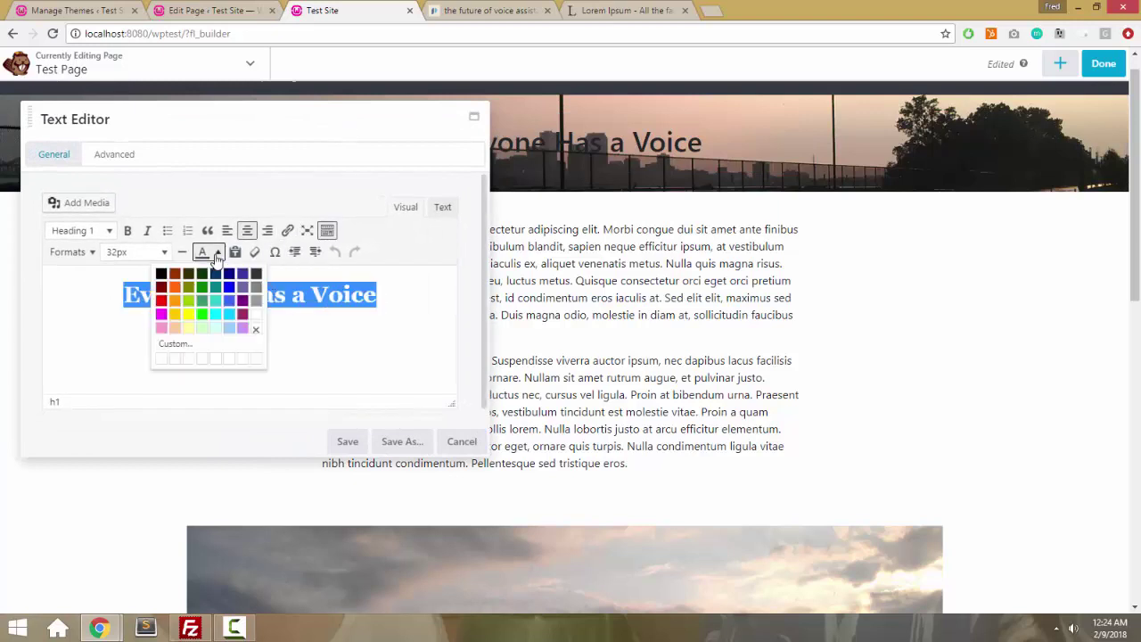
{"action": "left_click", "coordinate": [248, 325]}
{"action": "left_click", "coordinate": [343, 443]}
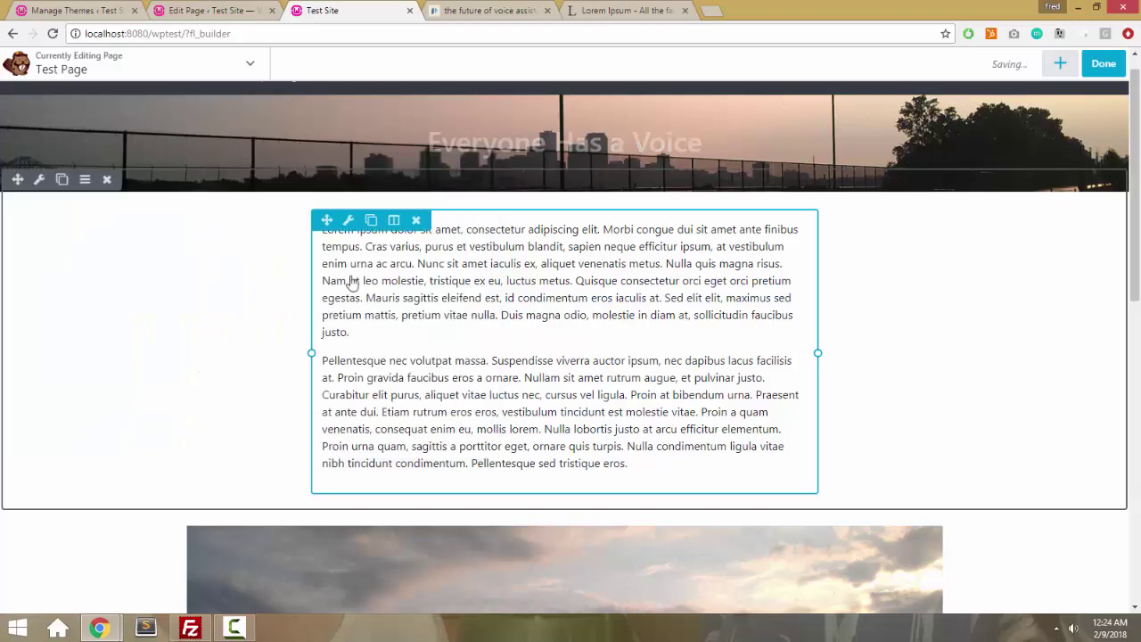
Open the heading row's advanced settings and set its top and bottom padding to 80 px
{"action": "left_click", "coordinate": [40, 89]}
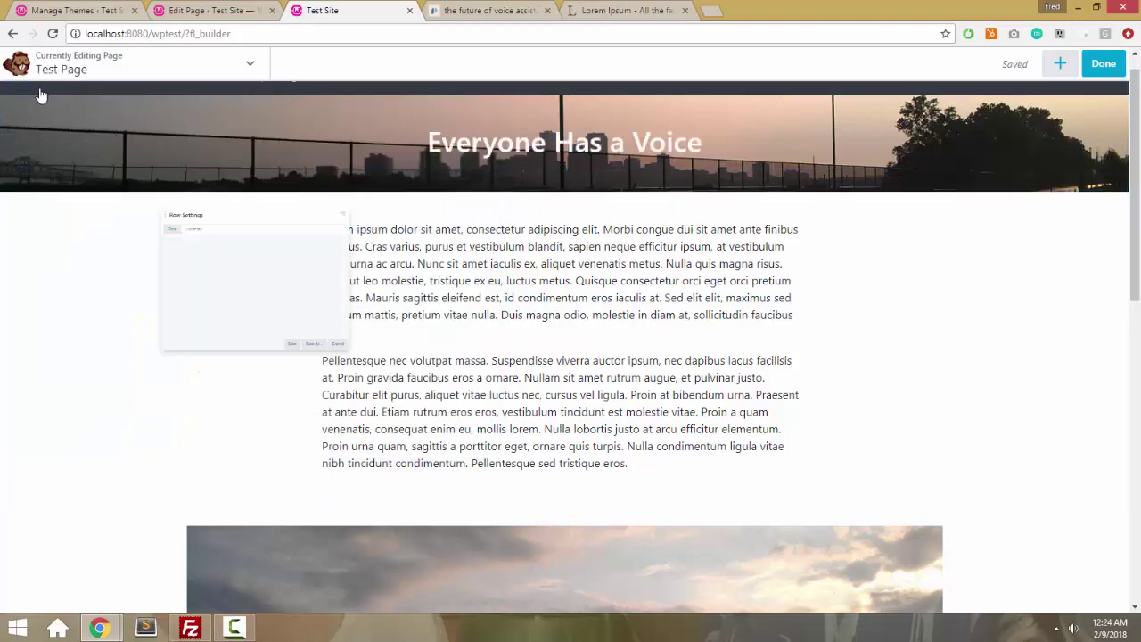
{"action": "left_click", "coordinate": [113, 160]}
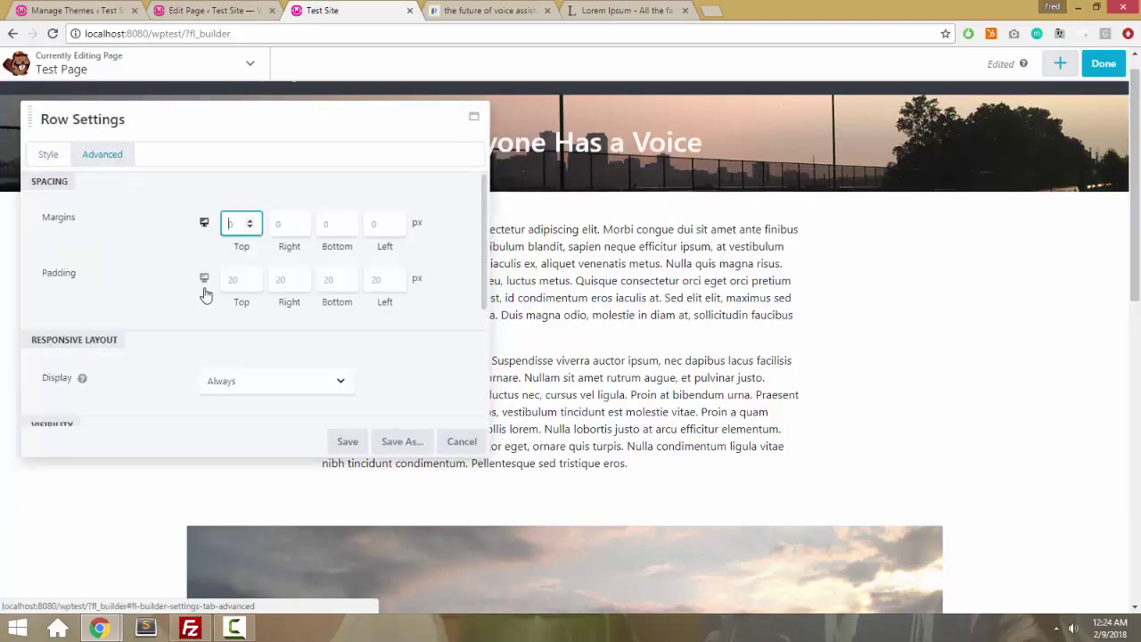
{"action": "scroll", "coordinate": [182, 314], "scroll_direction": "down", "scroll_amount": 3}
{"action": "scroll", "coordinate": [182, 314], "scroll_direction": "up", "scroll_amount": 1}
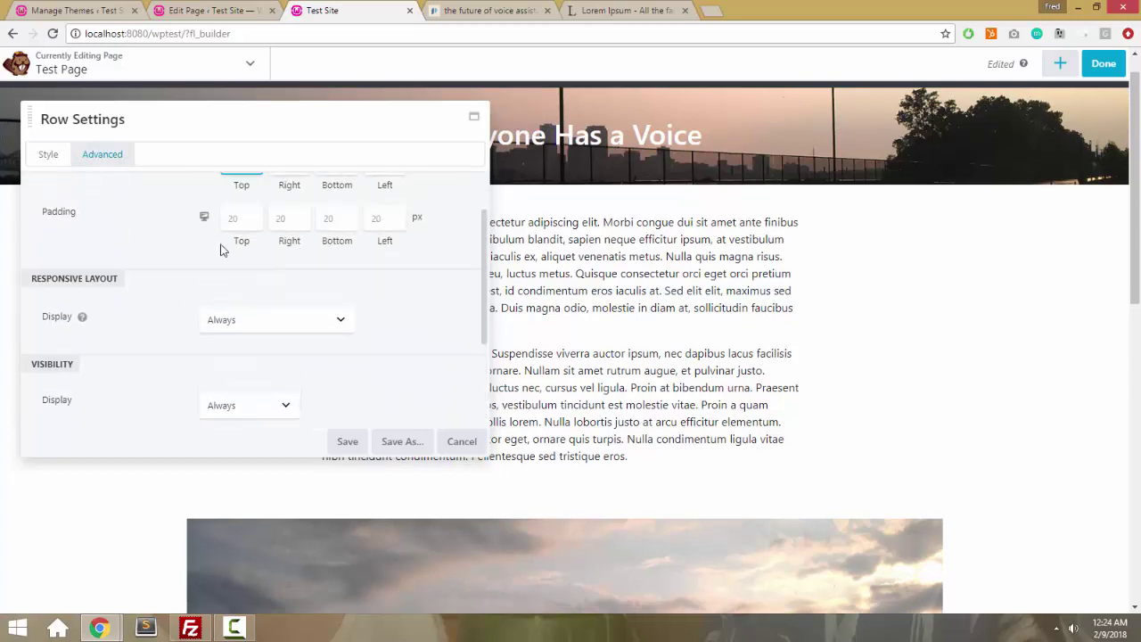
{"action": "left_click", "coordinate": [240, 217]}
{"action": "type", "text": "80"}
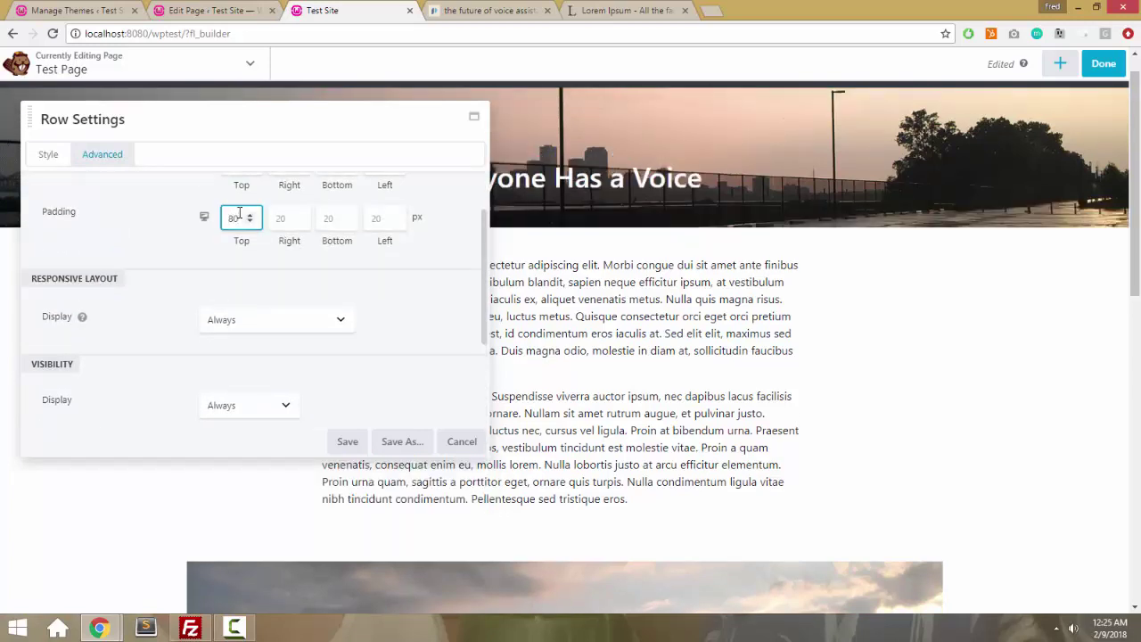
{"action": "key", "text": "Tab"}
{"action": "key", "text": "Tab"}
{"action": "type", "text": "80"}
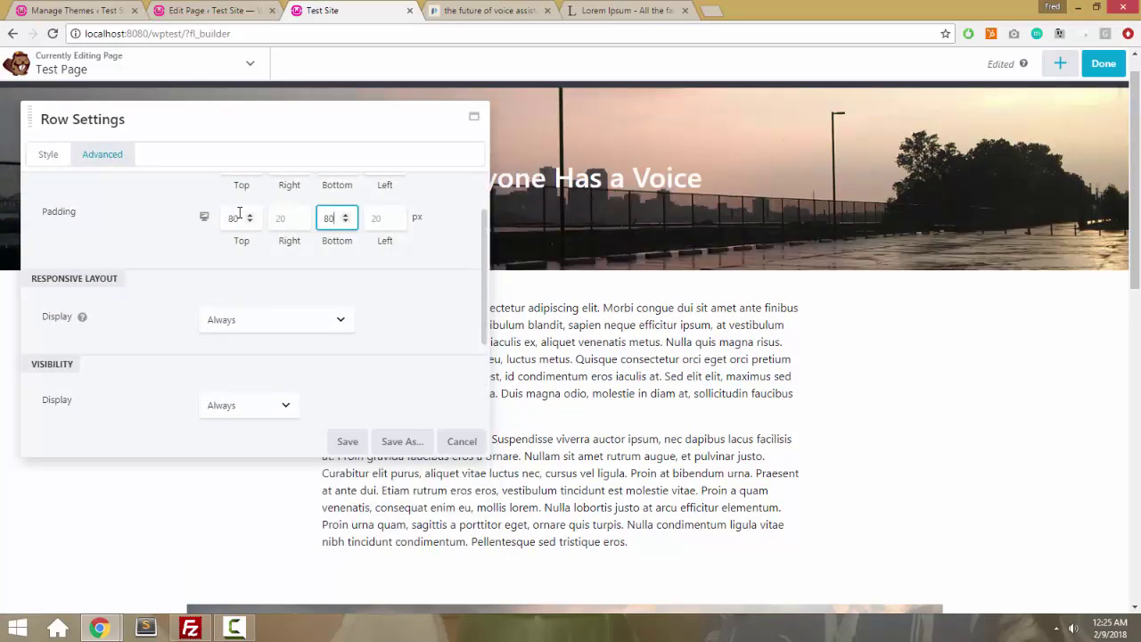
Increase the heading row's bottom and top padding to 120 px each and save the row settings
{"action": "key", "text": "BackSpace"}
{"action": "key", "text": "BackSpace"}
{"action": "type", "text": "120"}
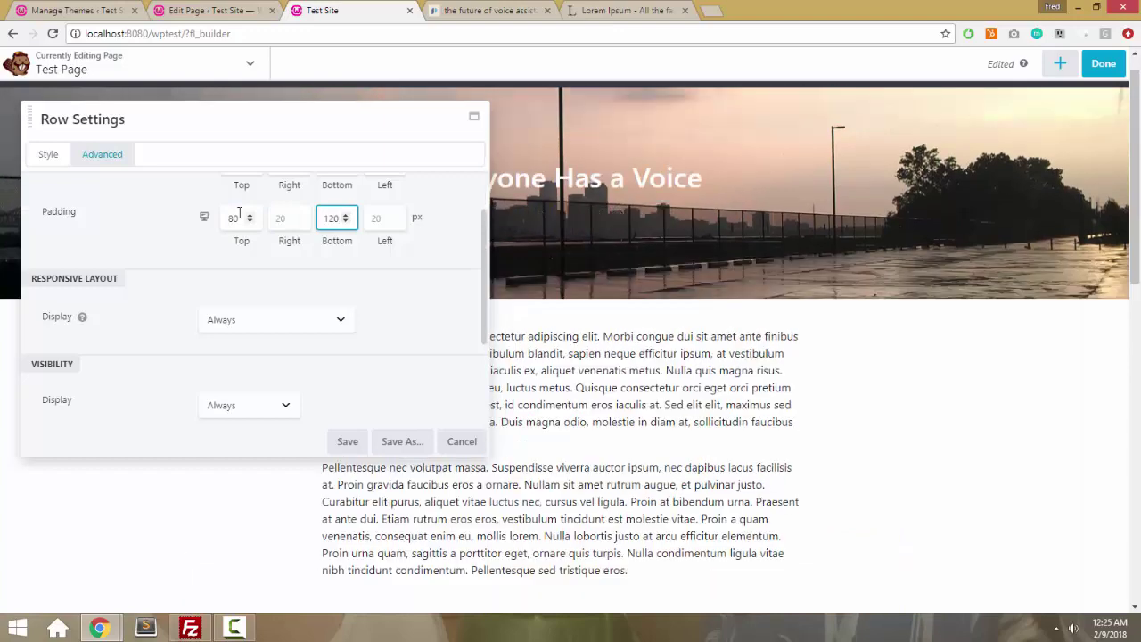
{"action": "double_click", "coordinate": [228, 221]}
{"action": "type", "text": "120"}
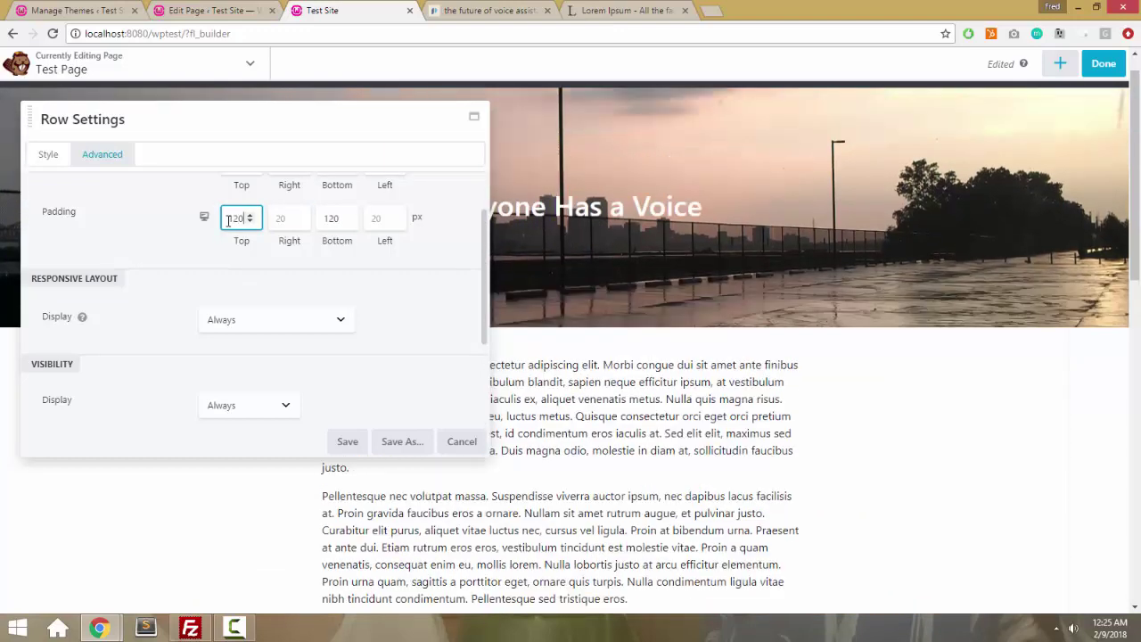
{"action": "left_click", "coordinate": [348, 440]}
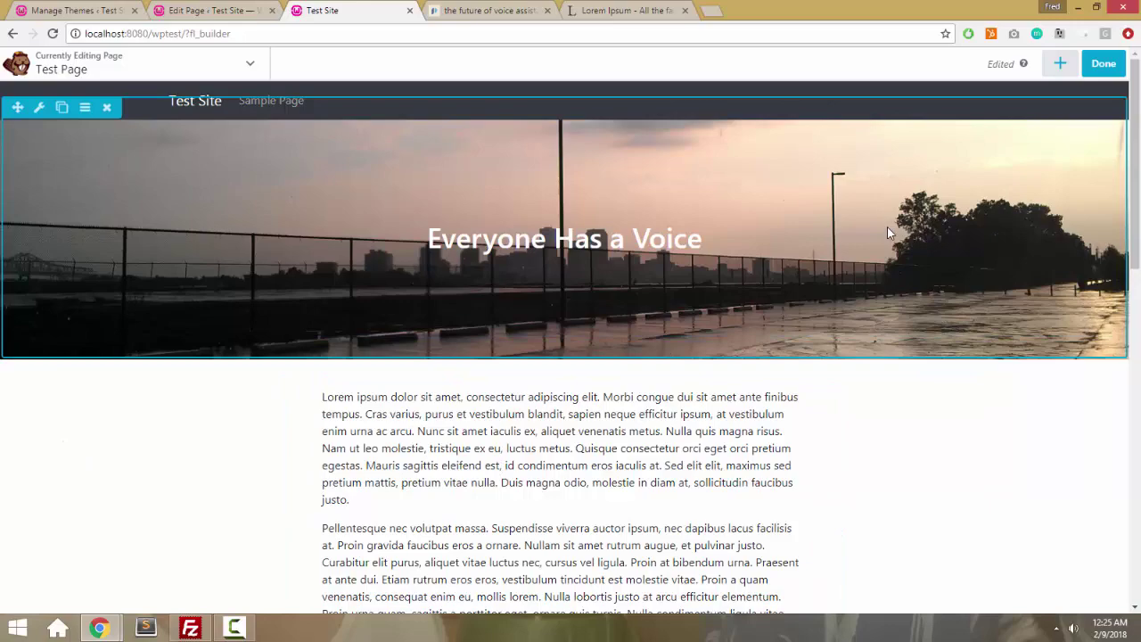
Review the test page layout, compare it with the Prototypr article's images and text sections, and return to the test page
{"action": "scroll", "coordinate": [888, 228], "scroll_direction": "down", "scroll_amount": 10}
{"action": "scroll", "coordinate": [889, 234], "scroll_direction": "up", "scroll_amount": 2}
{"action": "left_click", "coordinate": [457, 10]}
{"action": "scroll", "coordinate": [407, 312], "scroll_direction": "down", "scroll_amount": 15}
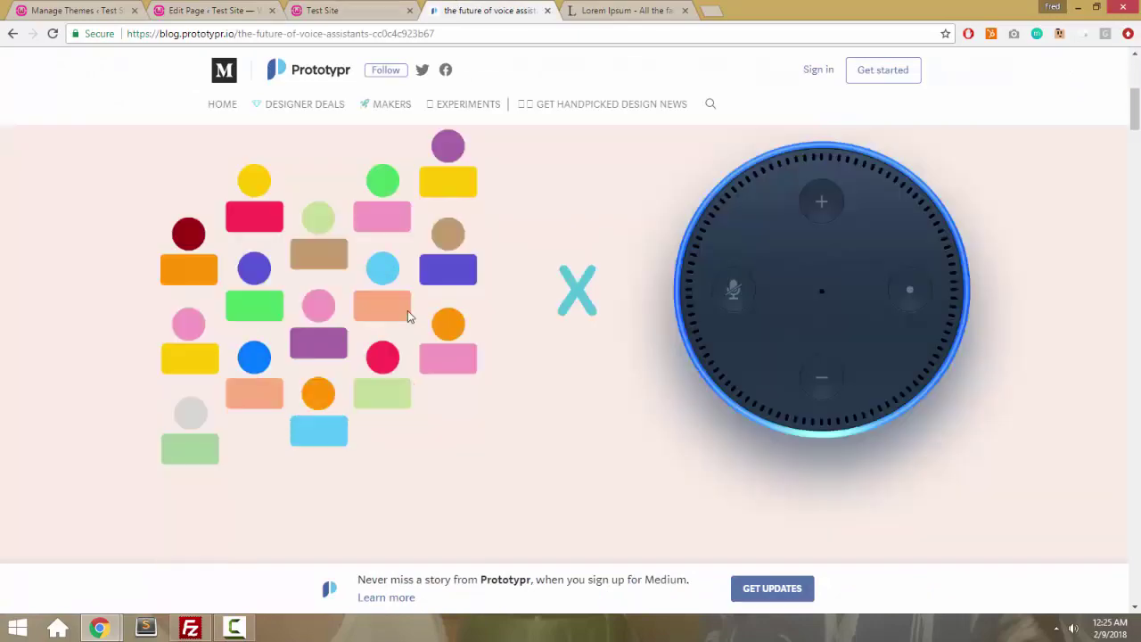
{"action": "scroll", "coordinate": [408, 314], "scroll_direction": "up", "scroll_amount": 5}
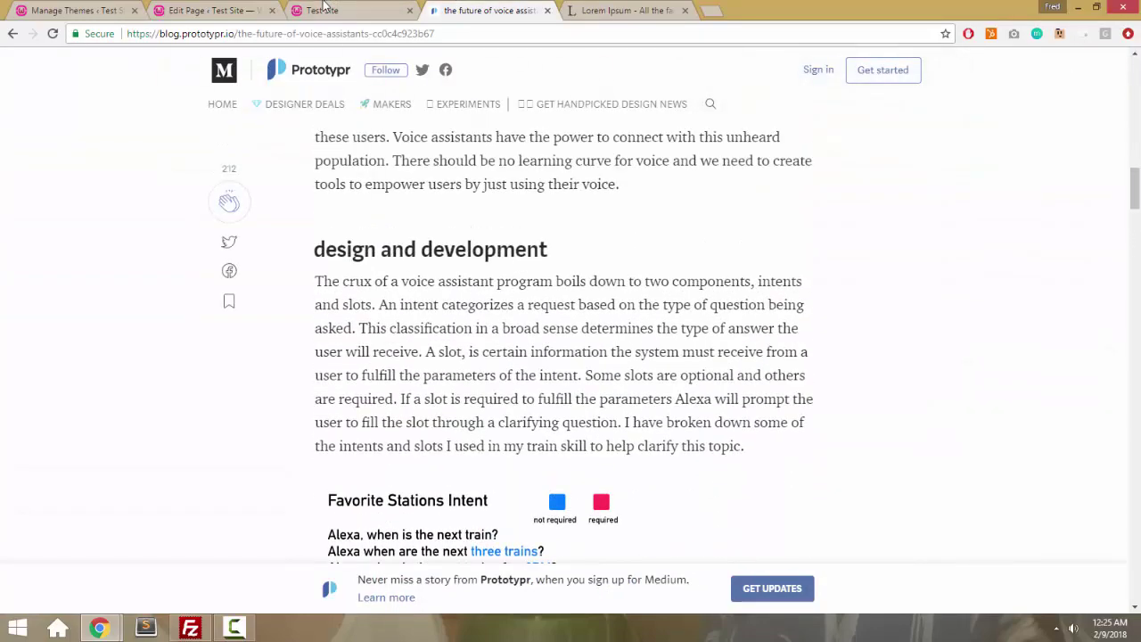
{"action": "left_click", "coordinate": [321, 9]}
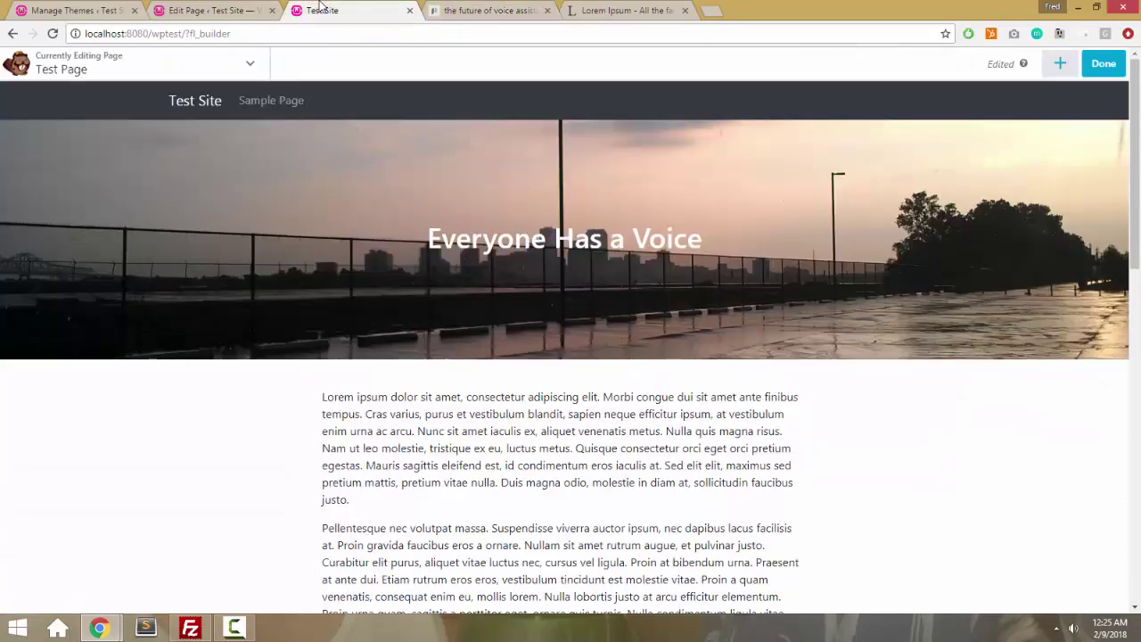